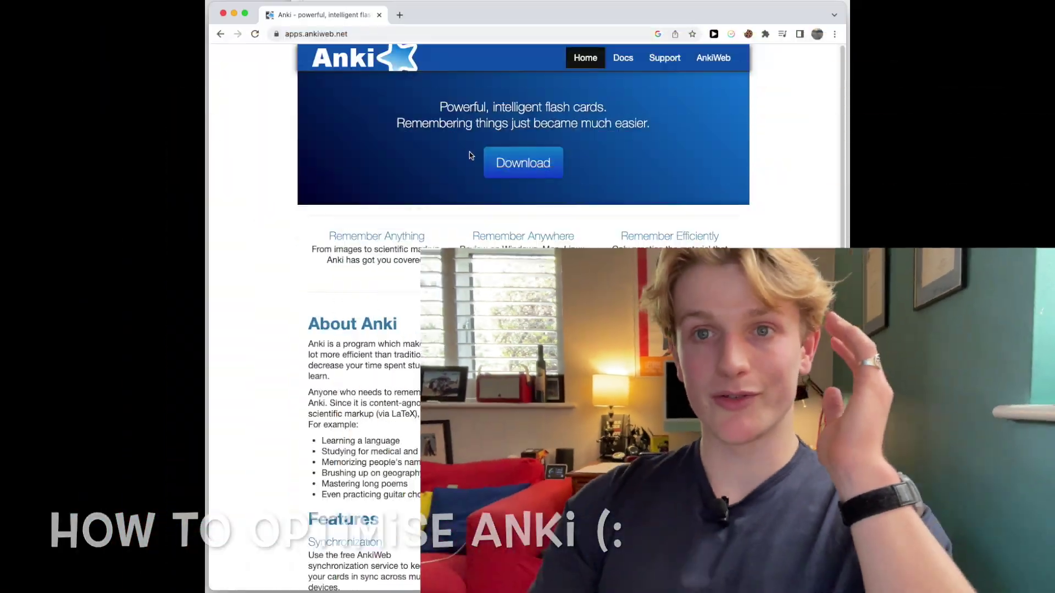
Scroll the AnkiWeb page down to the Download Anki section
{"action": "scroll", "coordinate": [486, 264], "scroll_direction": "down", "scroll_amount": 3}
{"action": "scroll", "coordinate": [486, 264], "scroll_direction": "down", "scroll_amount": 8}
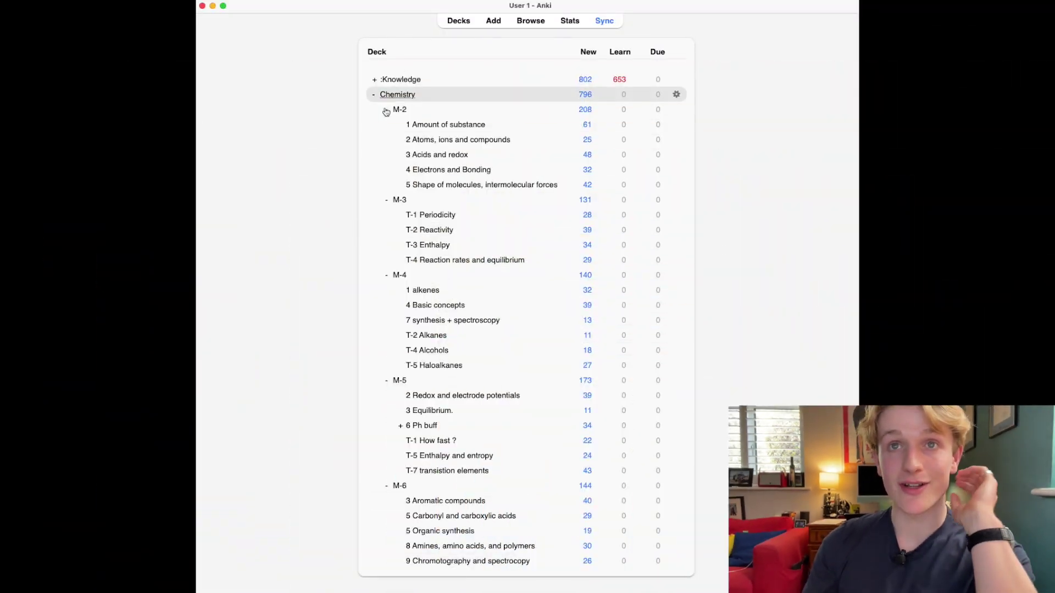
Open the gear menu for the Chemistry::M-3 deck
{"action": "left_click_drag", "start_coordinate": [423, 128], "coordinate": [465, 126]}
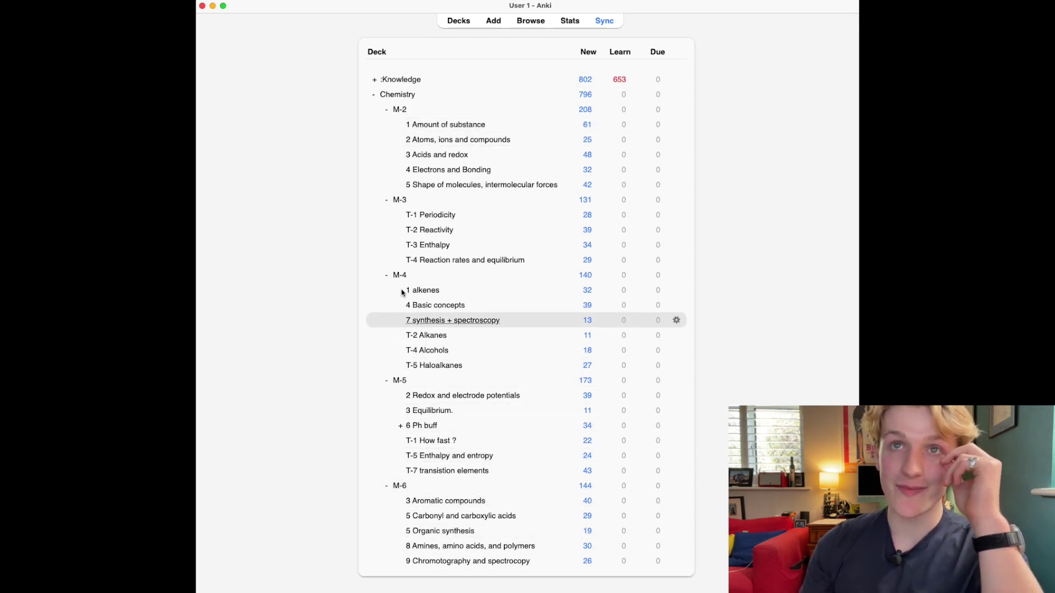
{"action": "left_click", "coordinate": [677, 200]}
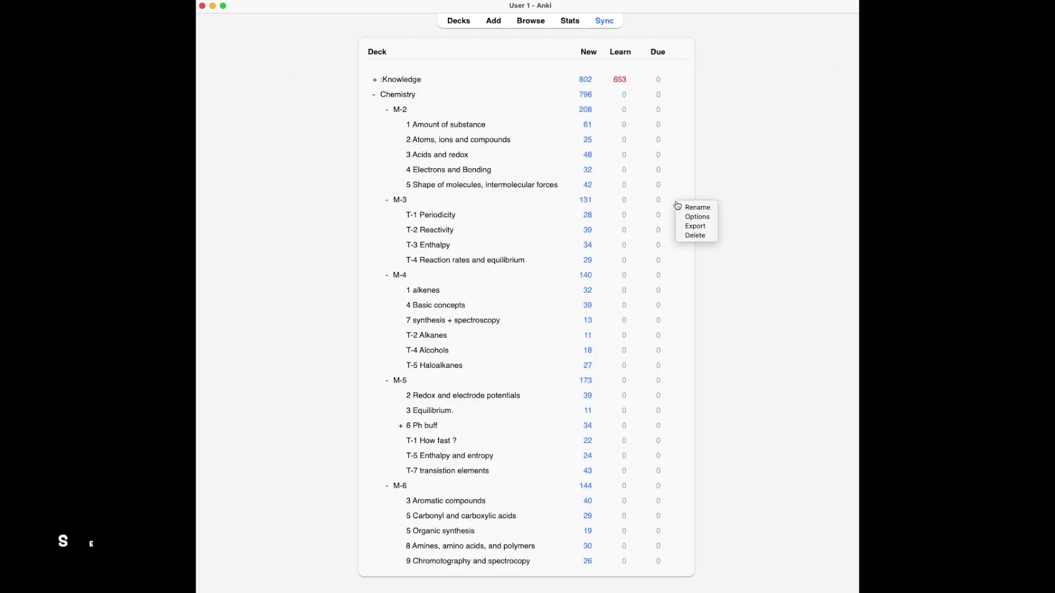
Set M-3's new cards to learning steps 15m 1d 6d, graduating 15, easy 62, random order
{"action": "left_click", "coordinate": [696, 217]}
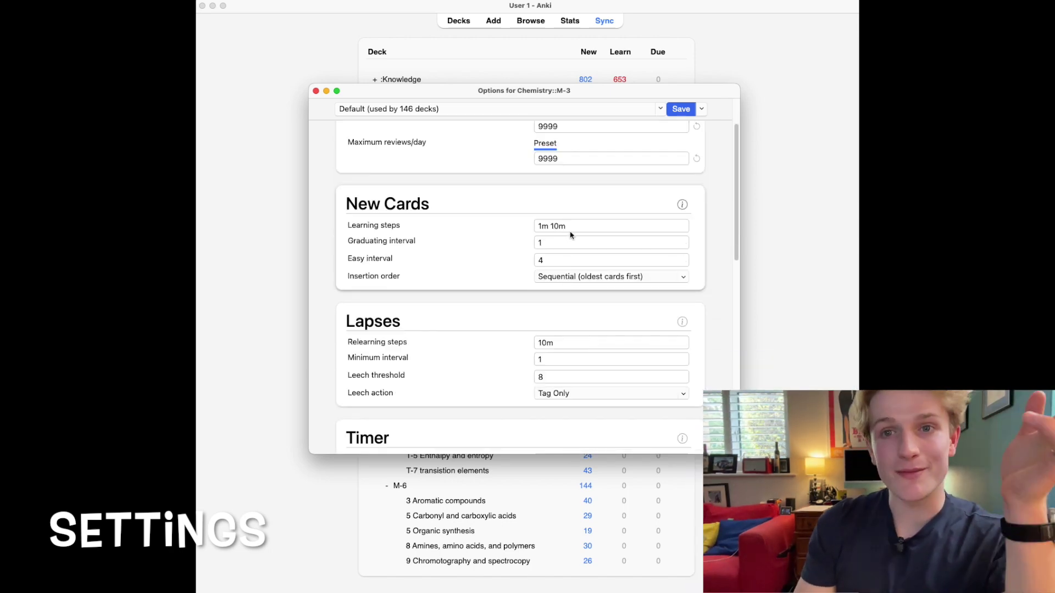
{"action": "left_click", "coordinate": [560, 227]}
{"action": "type", "text": "15"}
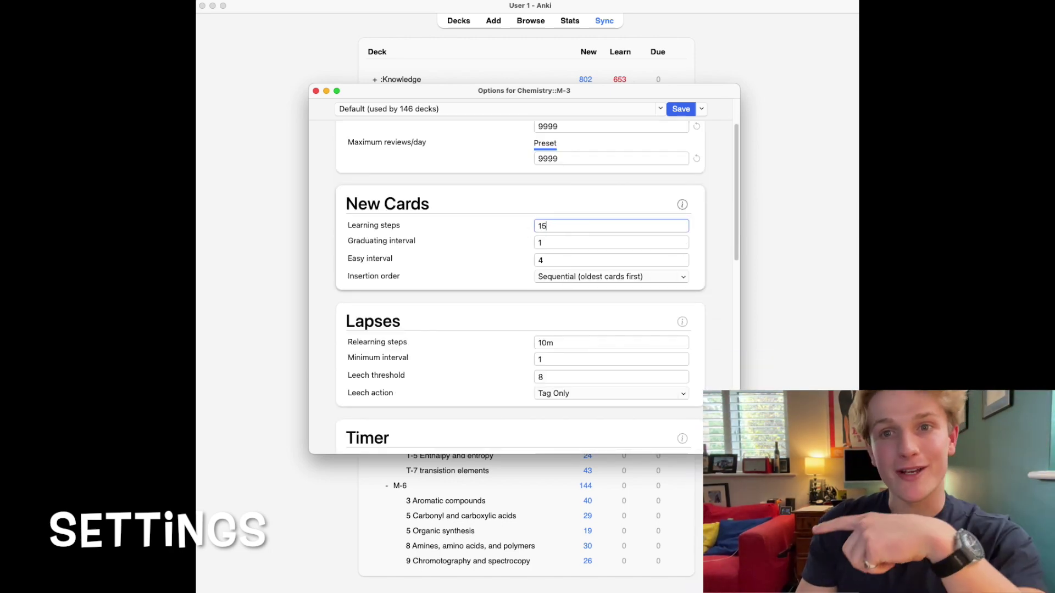
{"action": "type", "text": "m 1d 6d"}
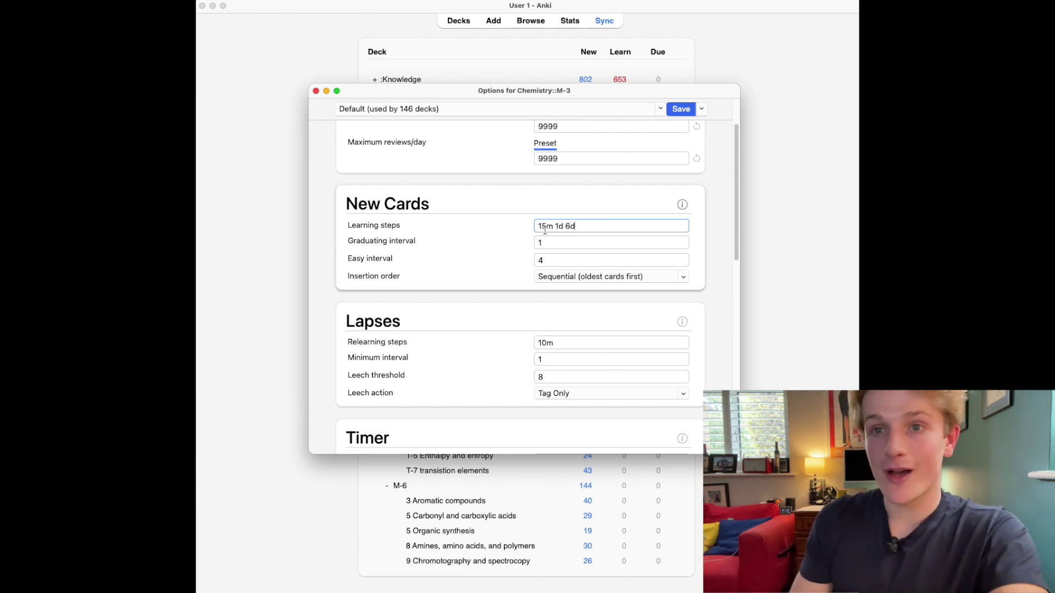
{"action": "left_click", "coordinate": [568, 242]}
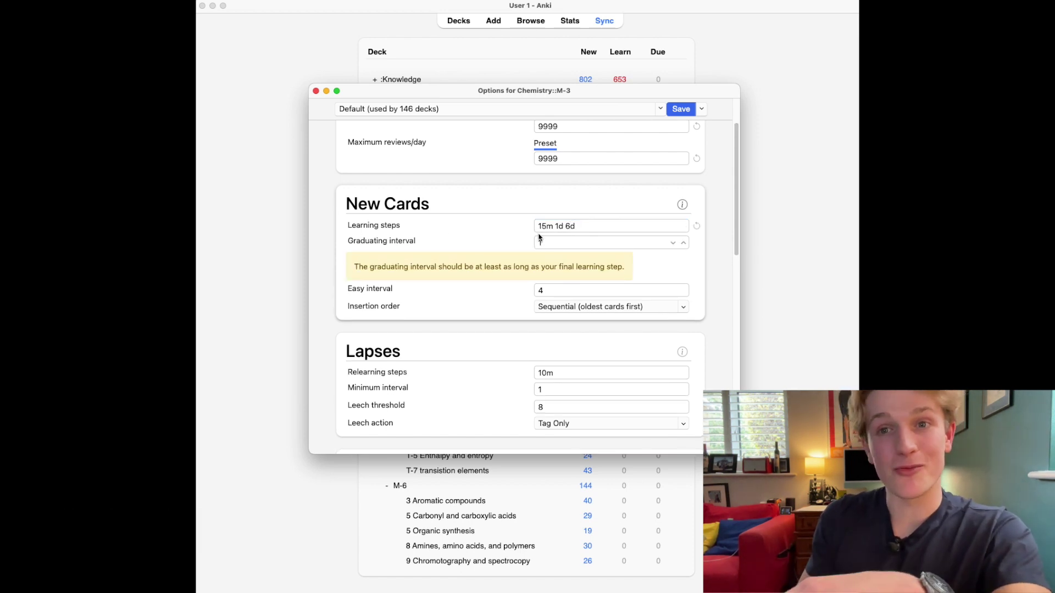
{"action": "left_click", "coordinate": [554, 289]}
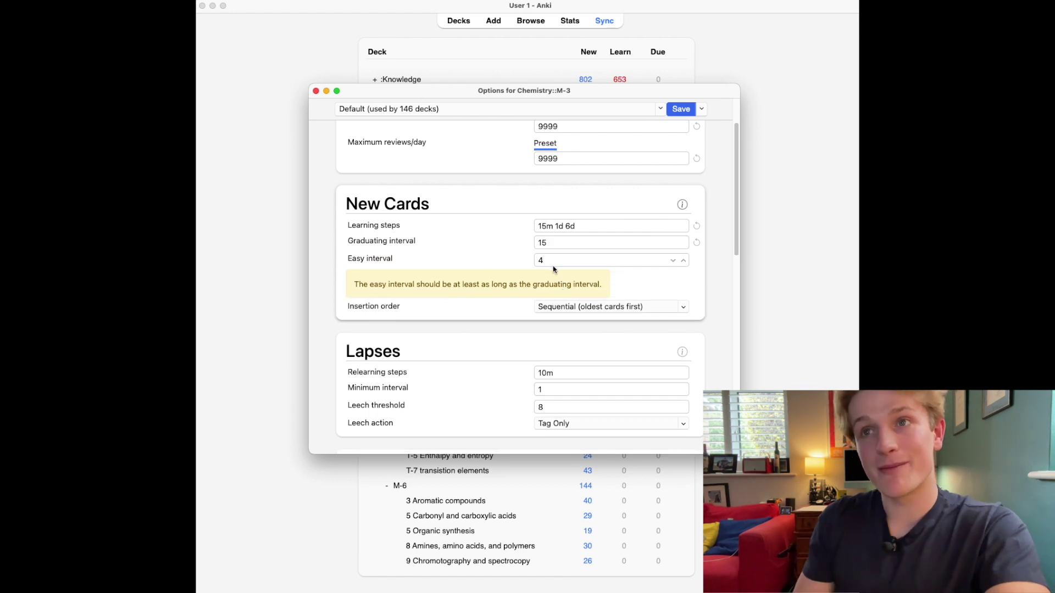
{"action": "type", "text": "62"}
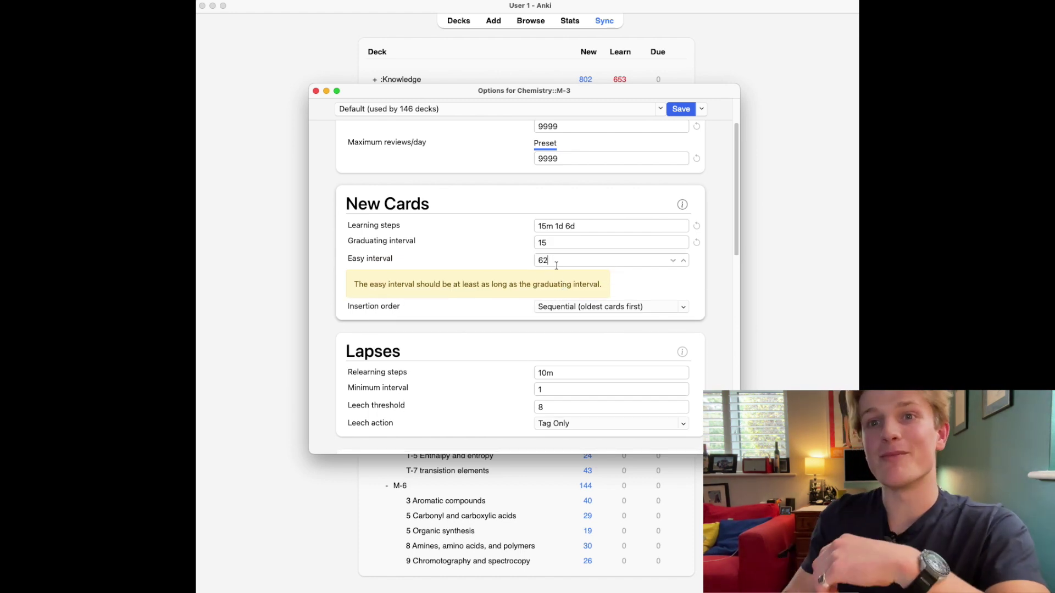
{"action": "key", "text": "Return"}
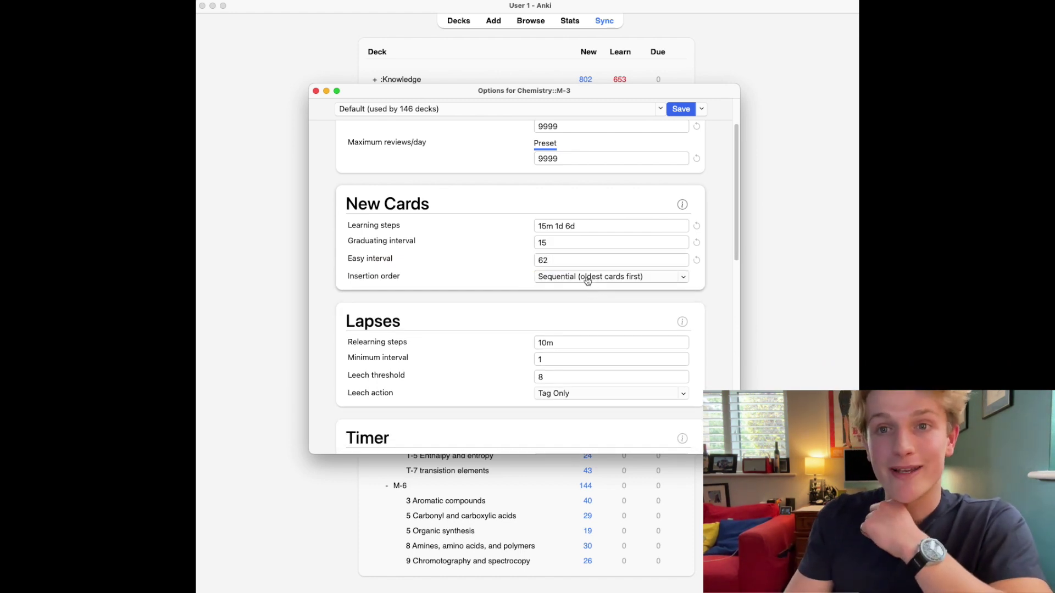
{"action": "left_click", "coordinate": [594, 281]}
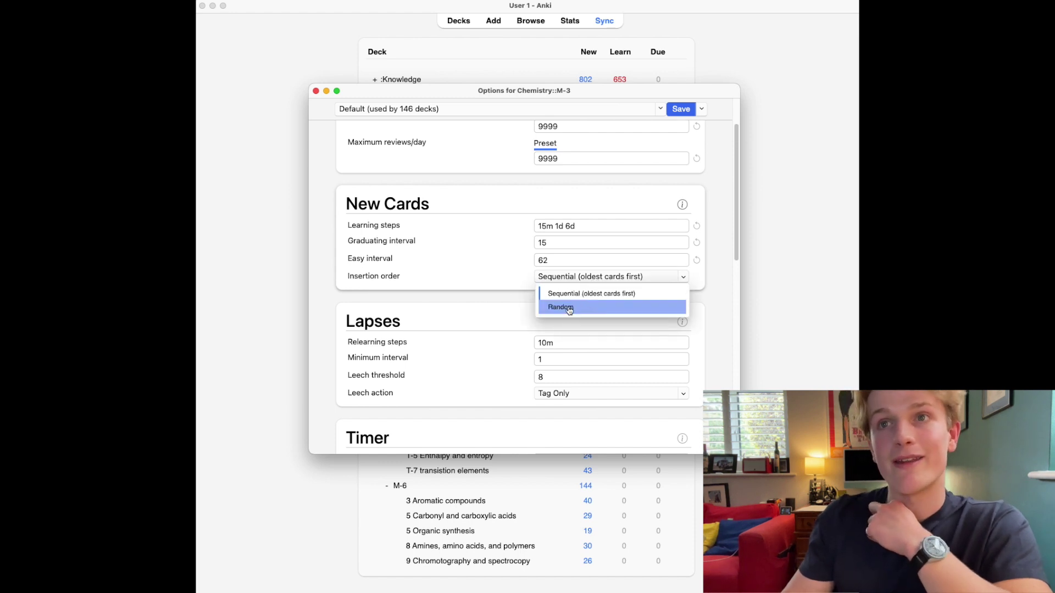
{"action": "left_click", "coordinate": [583, 311]}
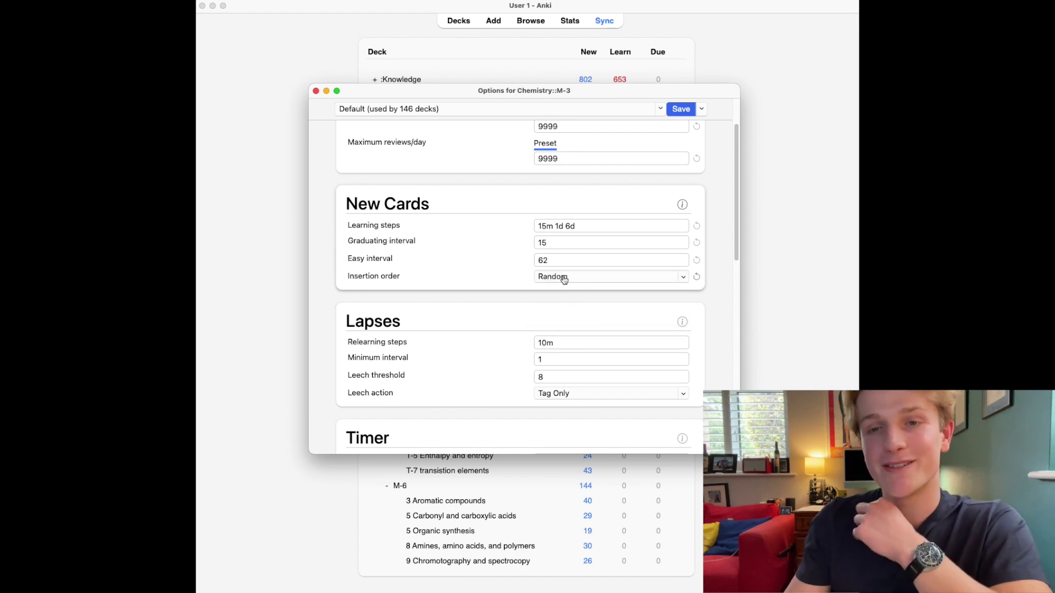
Set the lapse relearning steps to 15m 6d and the minimum interval to 20
{"action": "scroll", "coordinate": [551, 316], "scroll_direction": "up", "scroll_amount": 3}
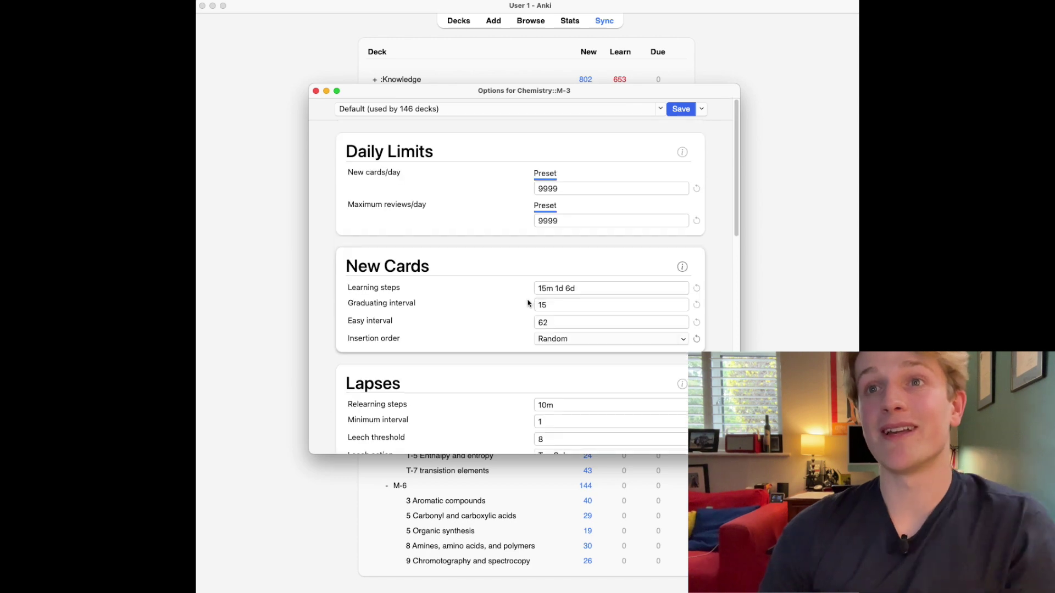
{"action": "scroll", "coordinate": [530, 302], "scroll_direction": "down", "scroll_amount": 3}
{"action": "scroll", "coordinate": [528, 303], "scroll_direction": "up", "scroll_amount": 3}
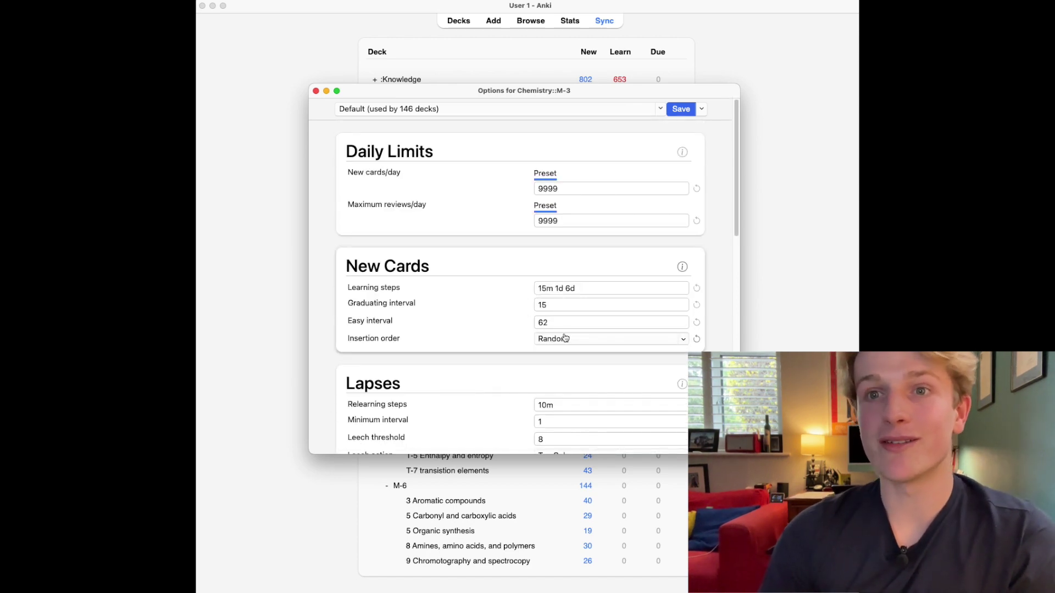
{"action": "scroll", "coordinate": [563, 337], "scroll_direction": "down", "scroll_amount": 3}
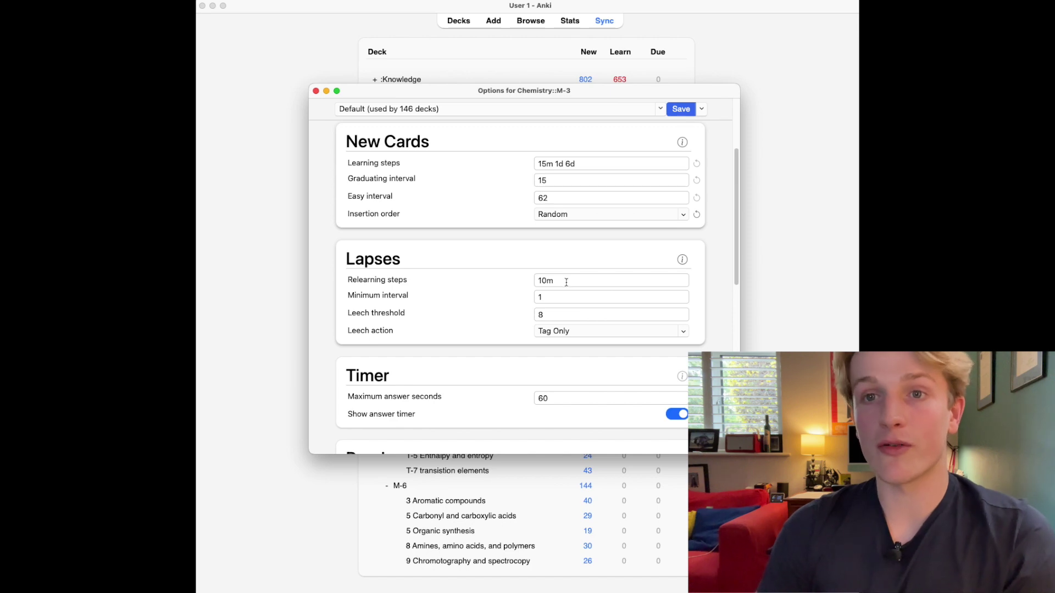
{"action": "left_click_drag", "start_coordinate": [575, 164], "coordinate": [531, 162]}
{"action": "key", "text": "super+c"}
{"action": "left_click_drag", "start_coordinate": [578, 281], "coordinate": [534, 276]}
{"action": "key", "text": "super+v"}
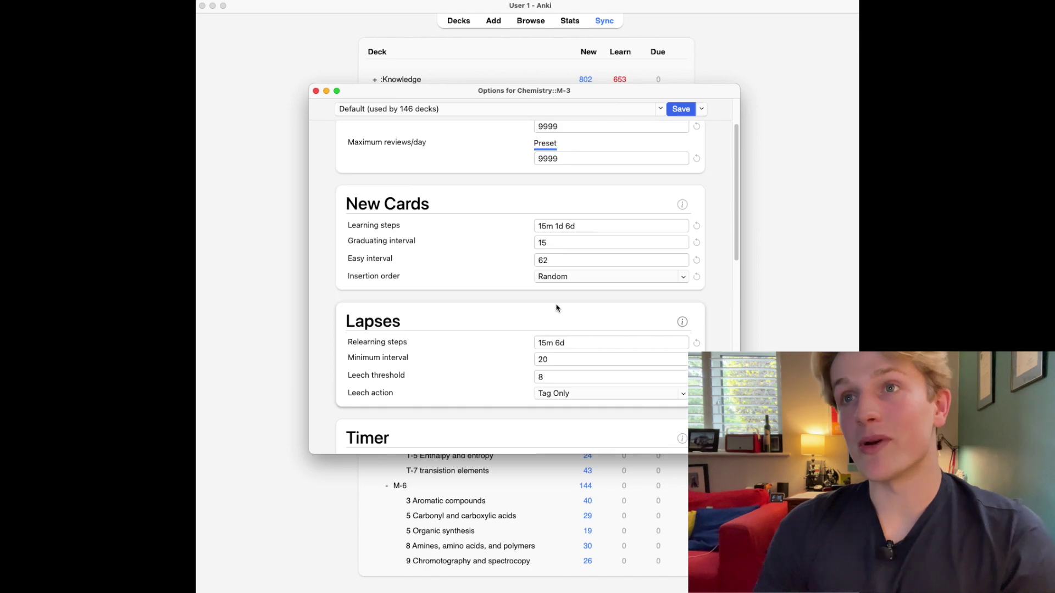
{"action": "scroll", "coordinate": [556, 309], "scroll_direction": "up", "scroll_amount": 2}
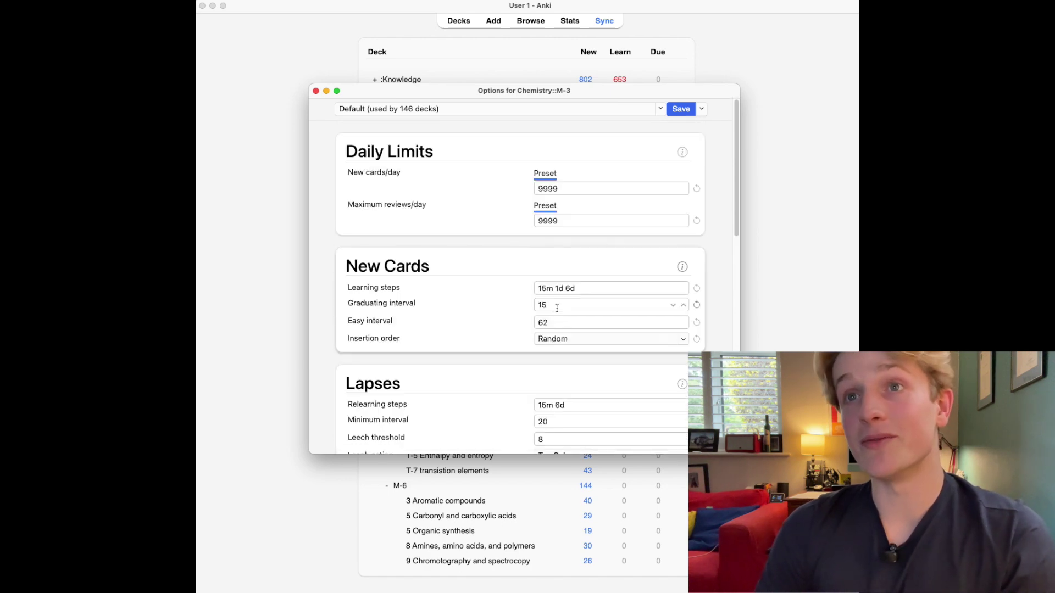
{"action": "scroll", "coordinate": [556, 306], "scroll_direction": "down", "scroll_amount": 15}
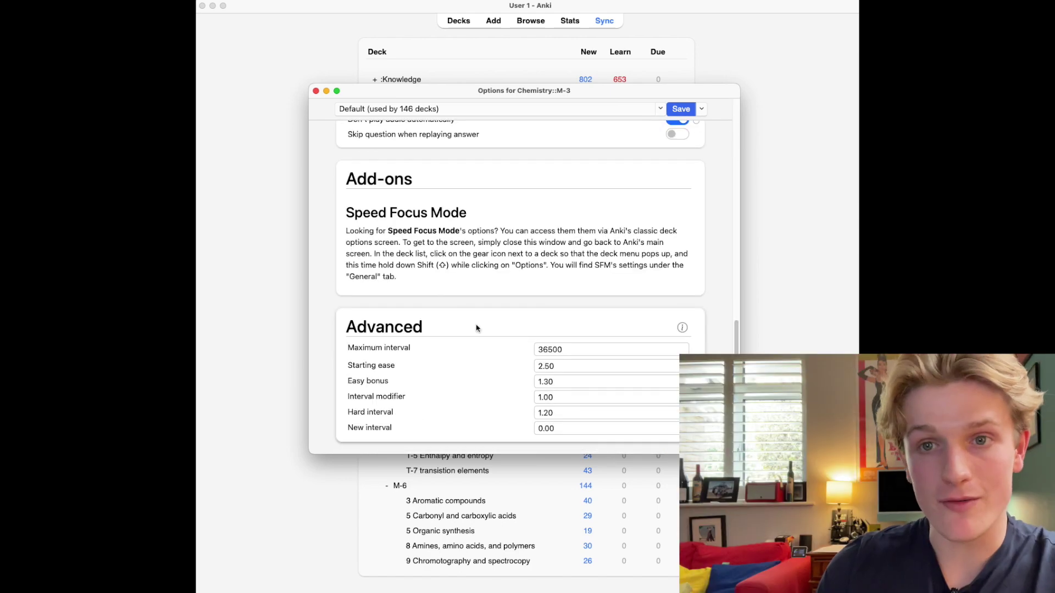
Set Advanced options: maximum interval 80, starting ease 2.48, new interval 0.2
{"action": "left_click", "coordinate": [575, 350]}
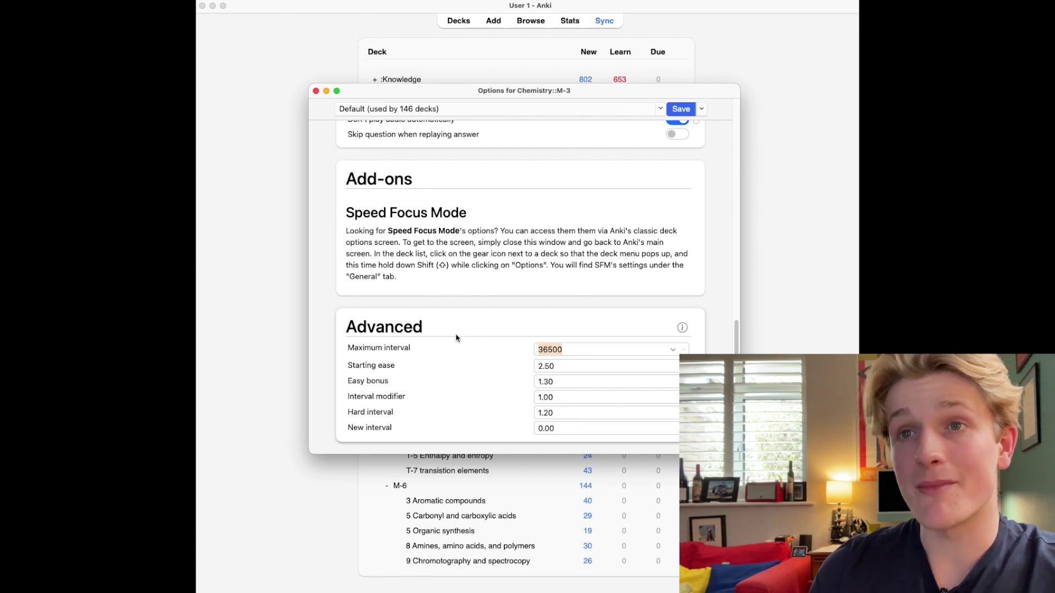
{"action": "left_click_drag", "start_coordinate": [416, 352], "coordinate": [352, 345]}
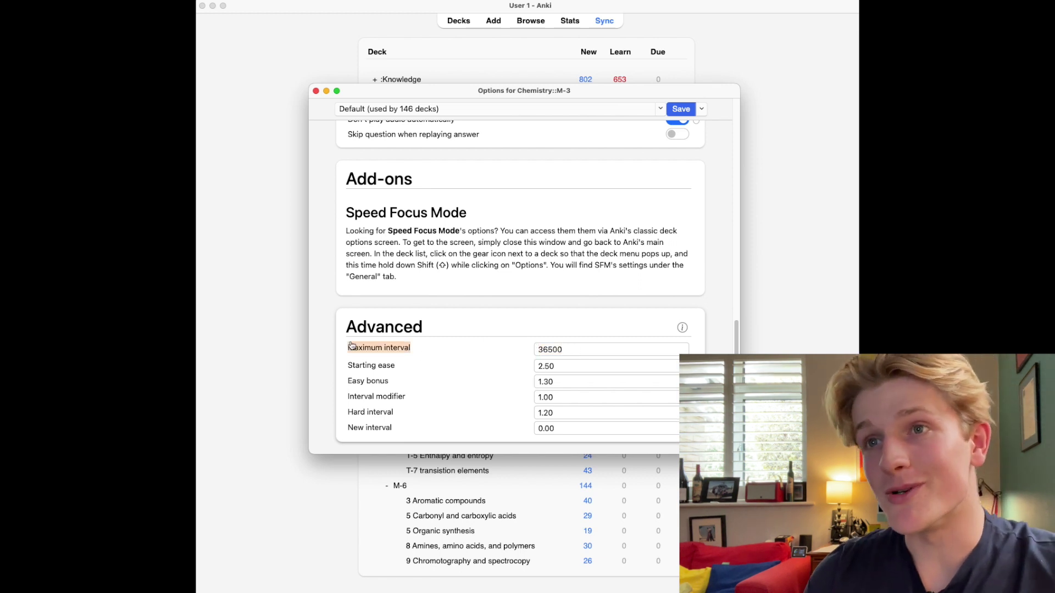
{"action": "double_click", "coordinate": [607, 354]}
{"action": "type", "text": "30"}
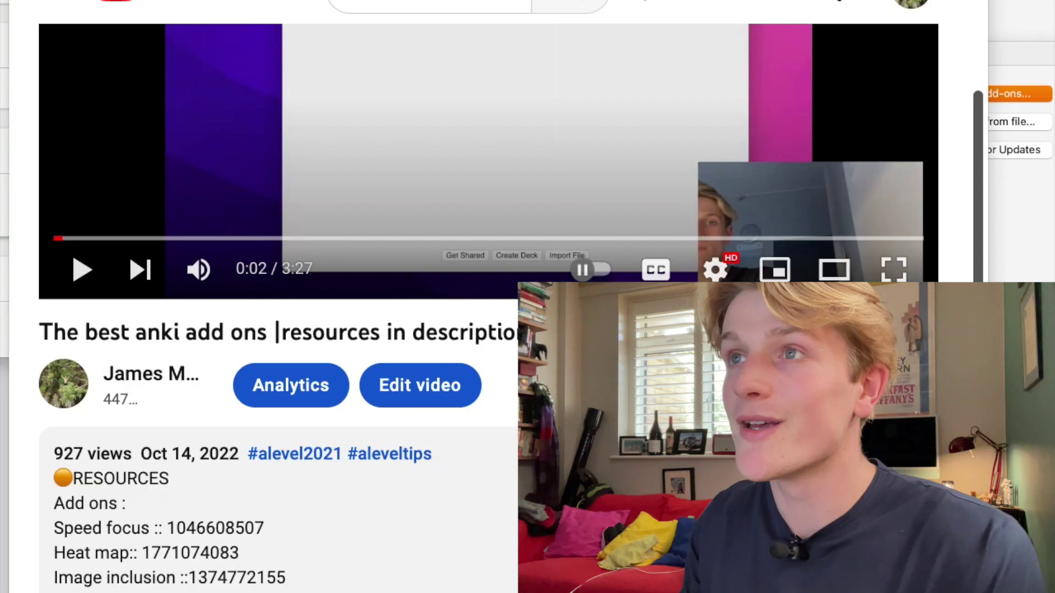
Highlight the list of add-on codes in the YouTube video description
{"action": "scroll", "coordinate": [254, 553], "scroll_direction": "down", "scroll_amount": 3}
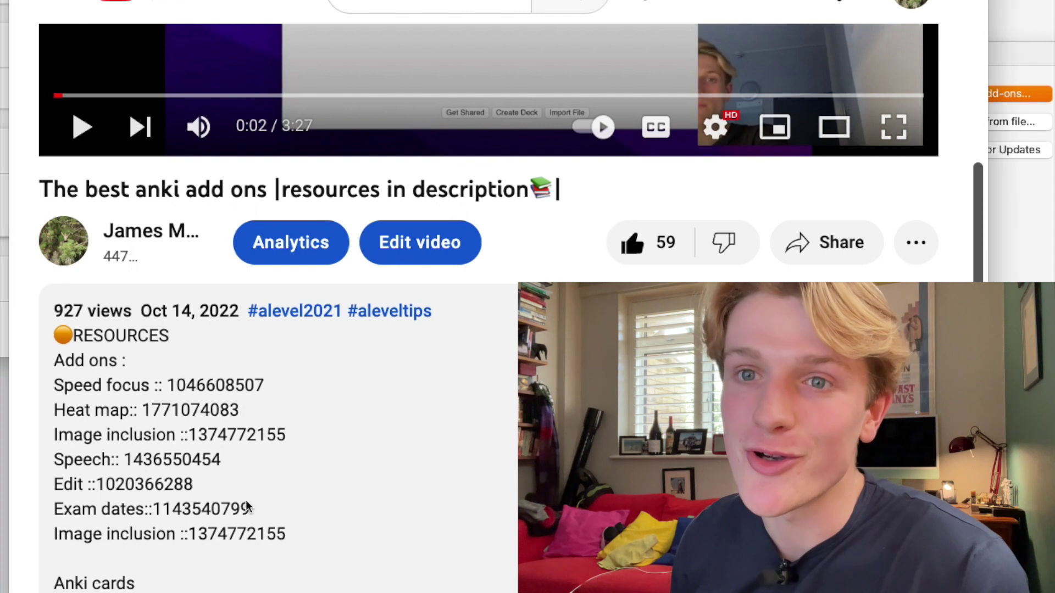
{"action": "left_click_drag", "start_coordinate": [54, 358], "coordinate": [294, 541]}
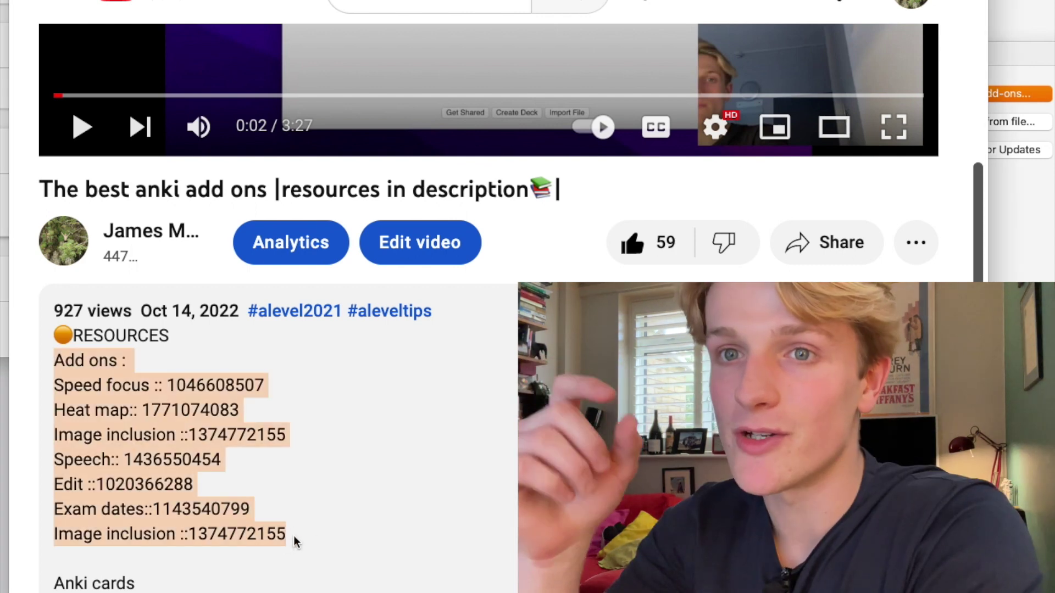
{"action": "left_click", "coordinate": [330, 519]}
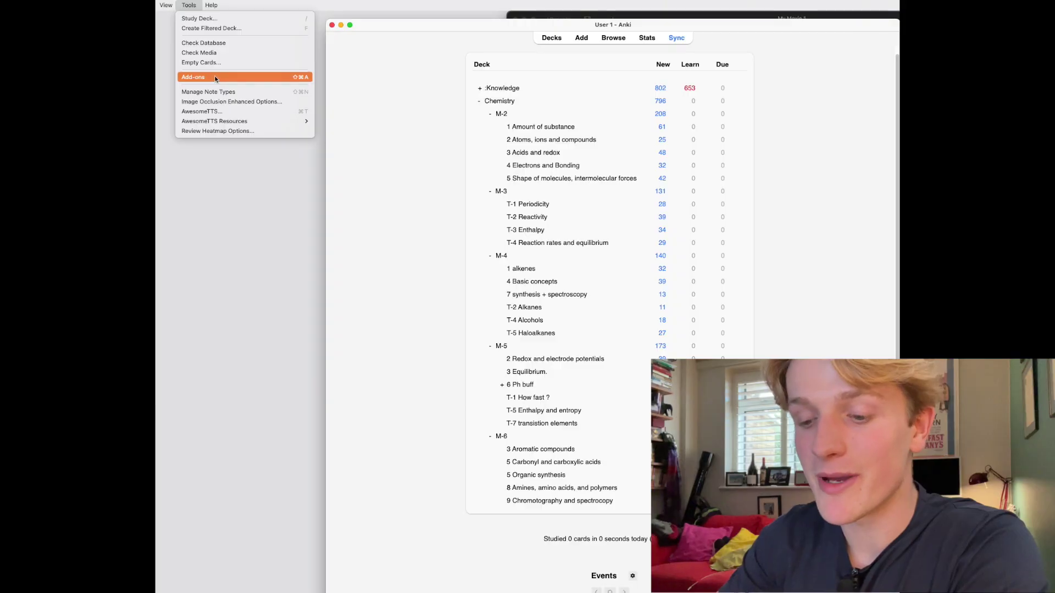
{"action": "left_click", "coordinate": [210, 75]}
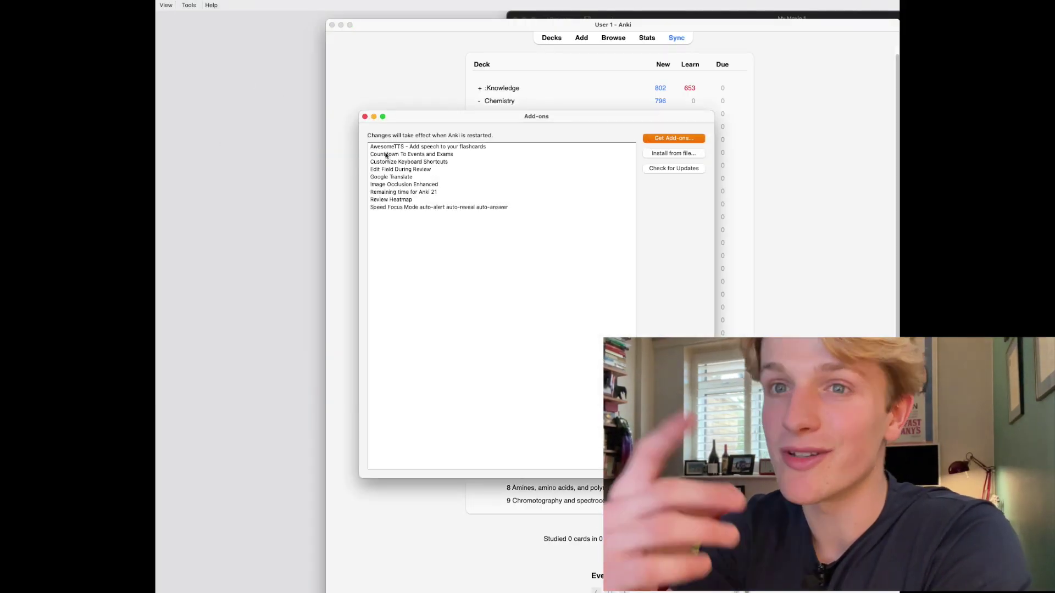
{"action": "left_click", "coordinate": [674, 138]}
{"action": "key", "text": "super+v"}
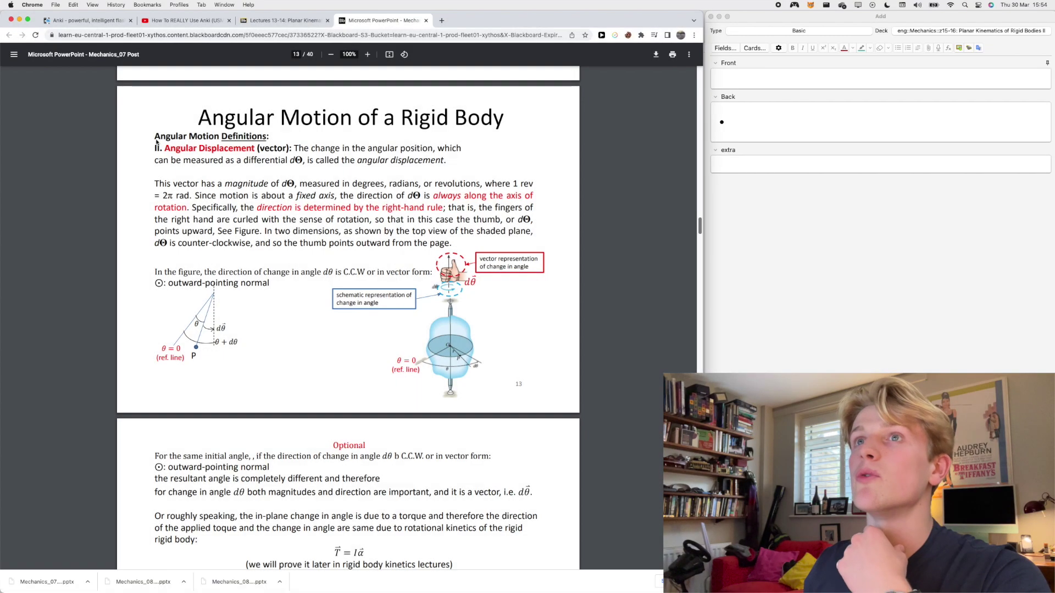
Capture the slide paragraph with owlOCR into the answer, then undo the paste
{"action": "left_click", "coordinate": [773, 16]}
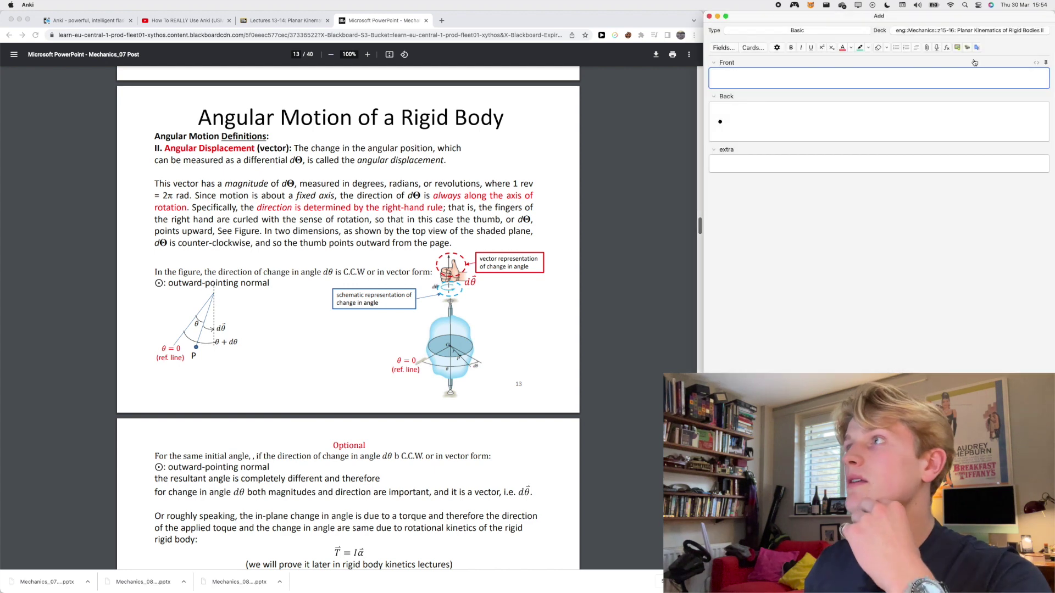
{"action": "key", "text": "super+space"}
{"action": "key", "text": "Escape"}
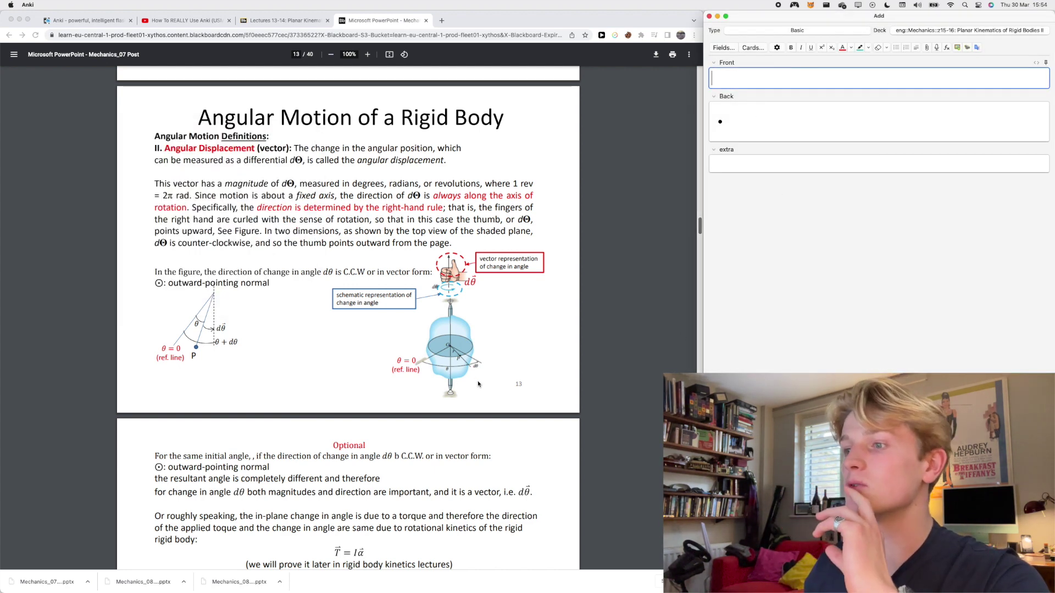
{"action": "key", "text": "super+space"}
{"action": "type", "text": "iw"}
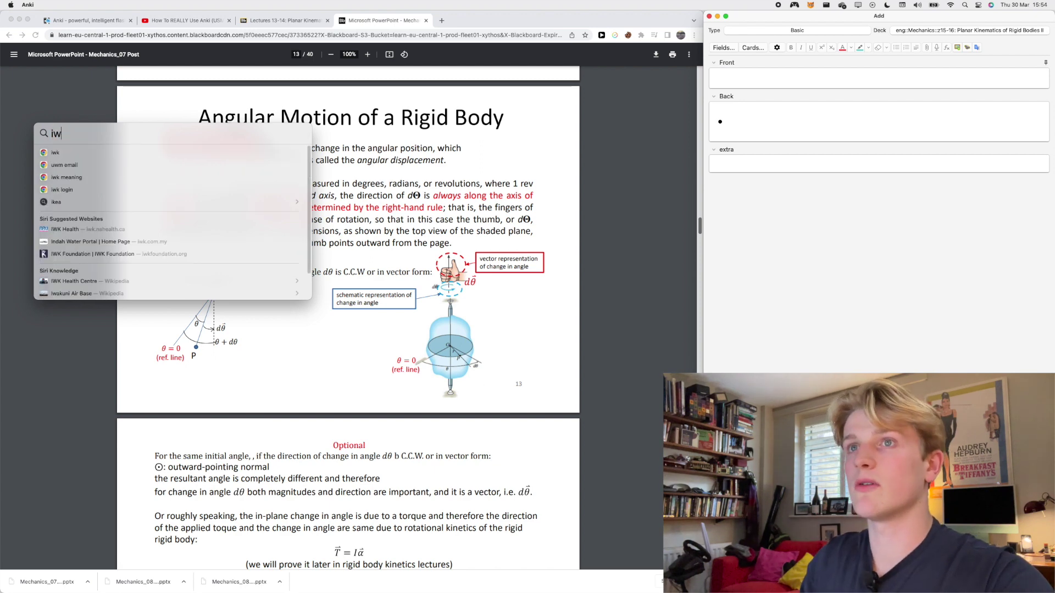
{"action": "key", "text": "BackSpace"}
{"action": "key", "text": "BackSpace"}
{"action": "type", "text": "owlOCR"}
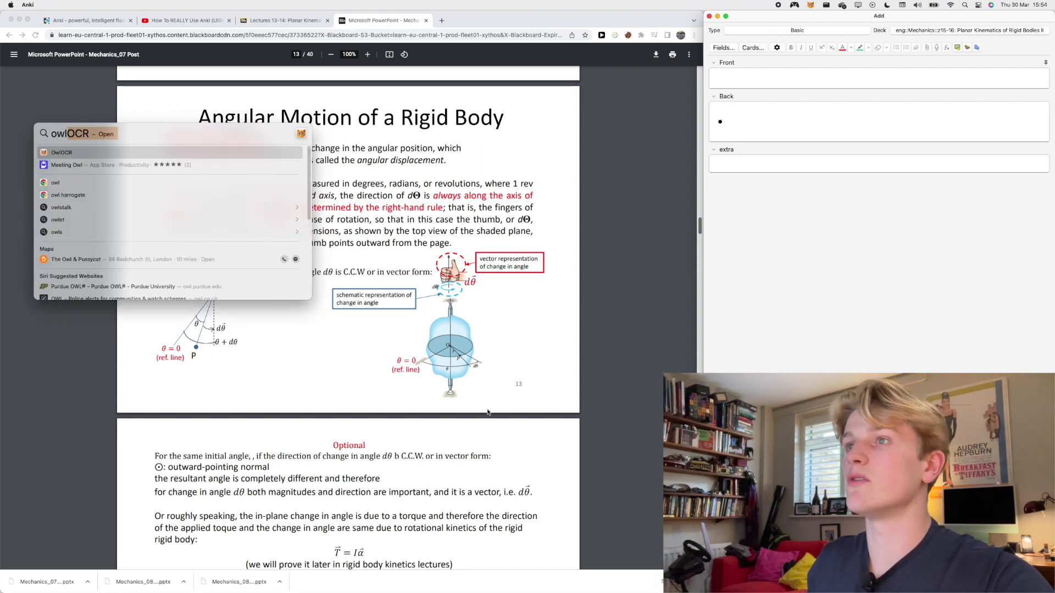
{"action": "left_click", "coordinate": [246, 196]}
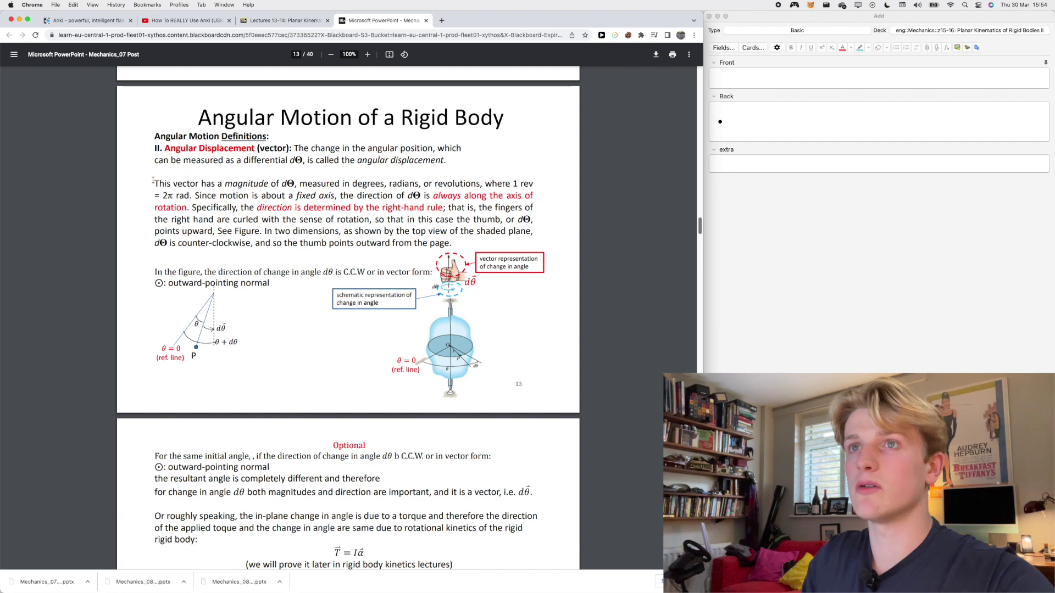
{"action": "left_click_drag", "start_coordinate": [148, 170], "coordinate": [556, 257]}
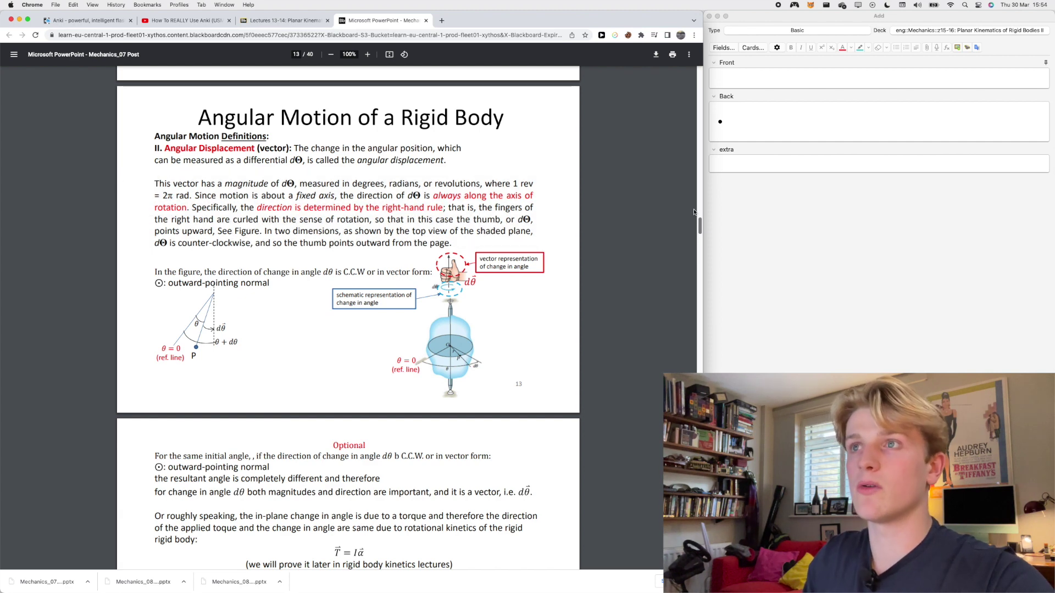
{"action": "left_click", "coordinate": [762, 121]}
{"action": "type", "text": "This vector has a magnitude of dO, measured in degrees, radians, or revolutions, where 1 rev = 2r rad. Since motion is about fixed axis, the direction of dO is always along the axis of rotation. Specifically, the direction is determined by the right-hand rule; that is, the fingers of the right hand are curled with the sense of rotation, so that in this case the thumb, or dO, points upward, See Figure. In two dimensions, as shown by the top view of the shaded plane, dO is counter-clockwise, and SO the thumb points outward from the page."}
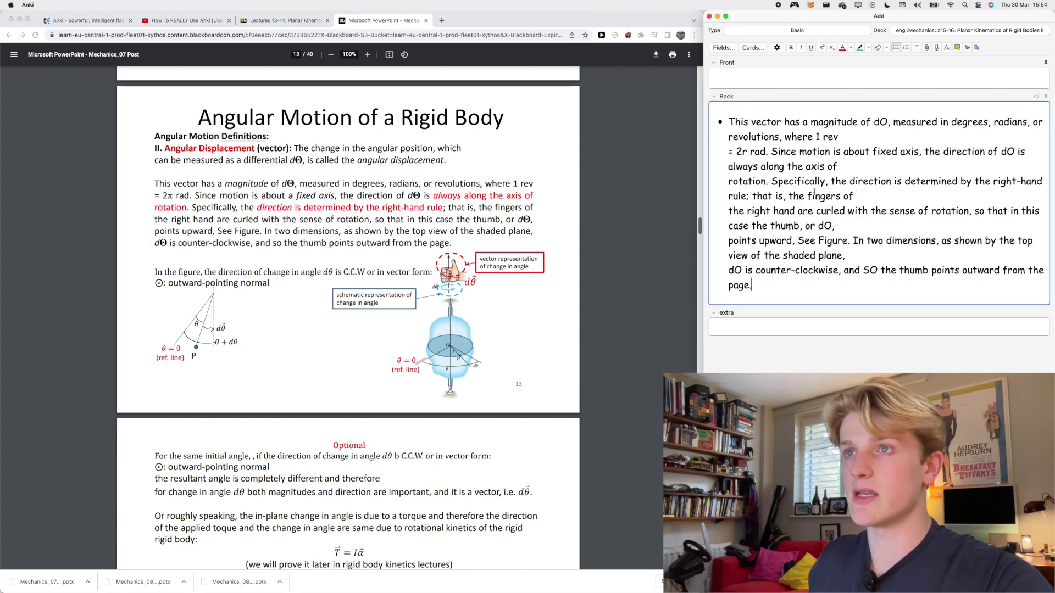
{"action": "key", "text": "super+z"}
Fill the question with 'What is the definition of Angular Displacement'
{"action": "left_click", "coordinate": [513, 179]}
{"action": "scroll", "coordinate": [93, 168], "scroll_direction": "up", "scroll_amount": 1}
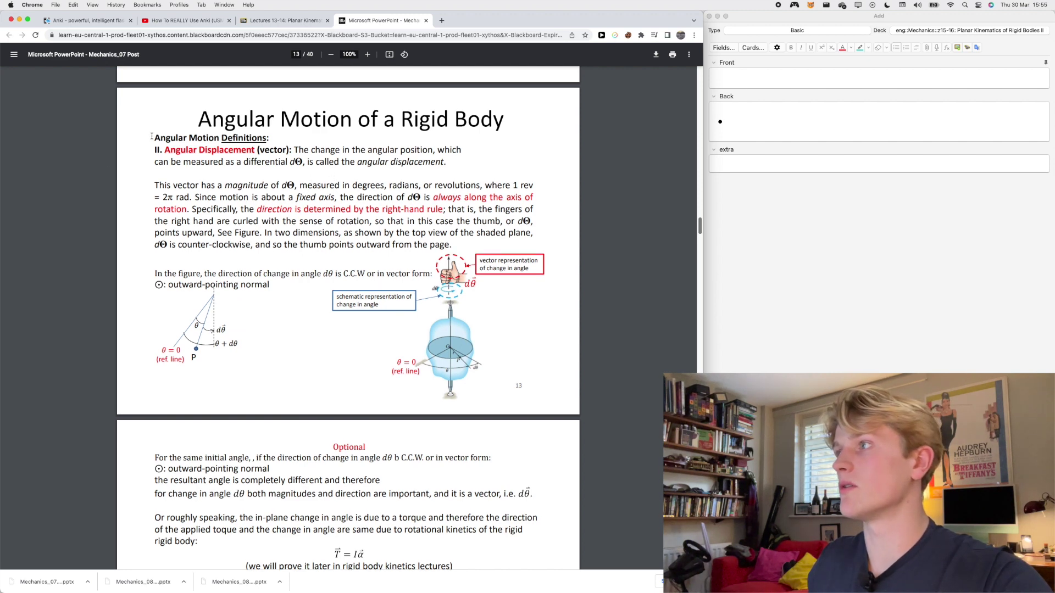
{"action": "left_click", "coordinate": [204, 163]}
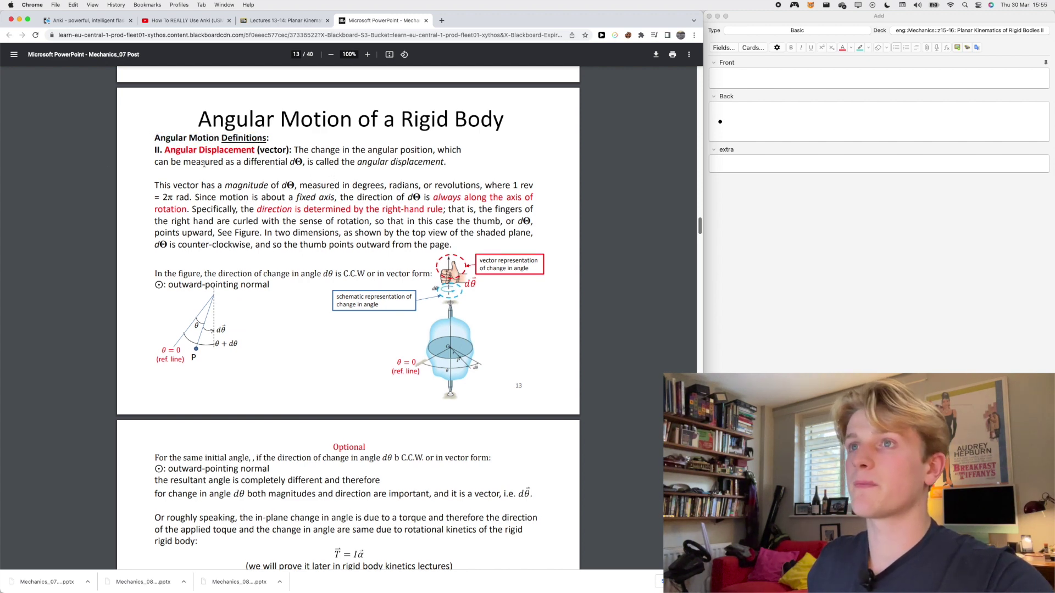
{"action": "left_click_drag", "start_coordinate": [243, 144], "coordinate": [255, 150]}
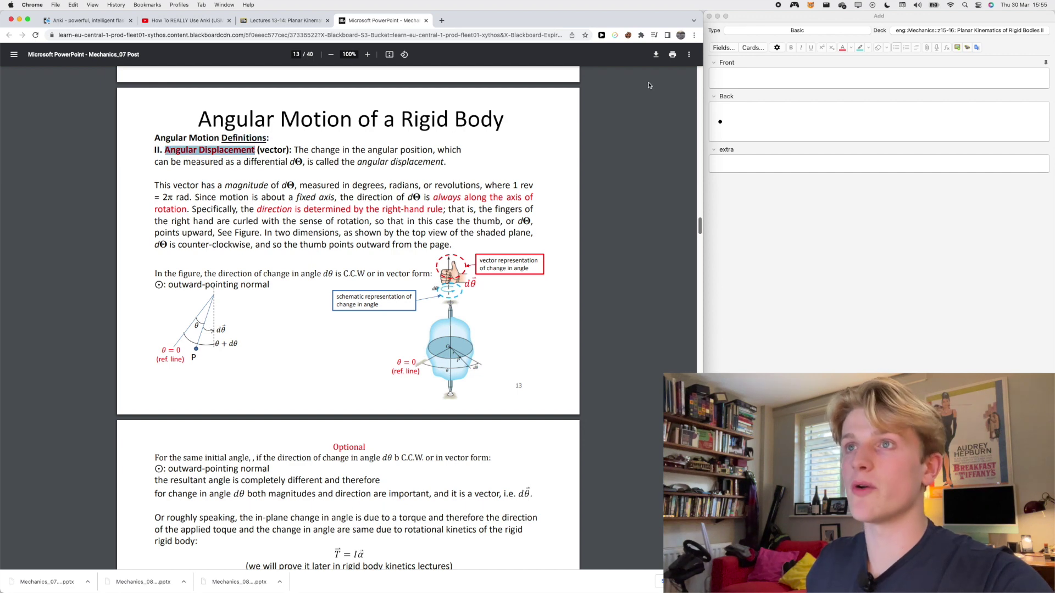
{"action": "left_click", "coordinate": [746, 81]}
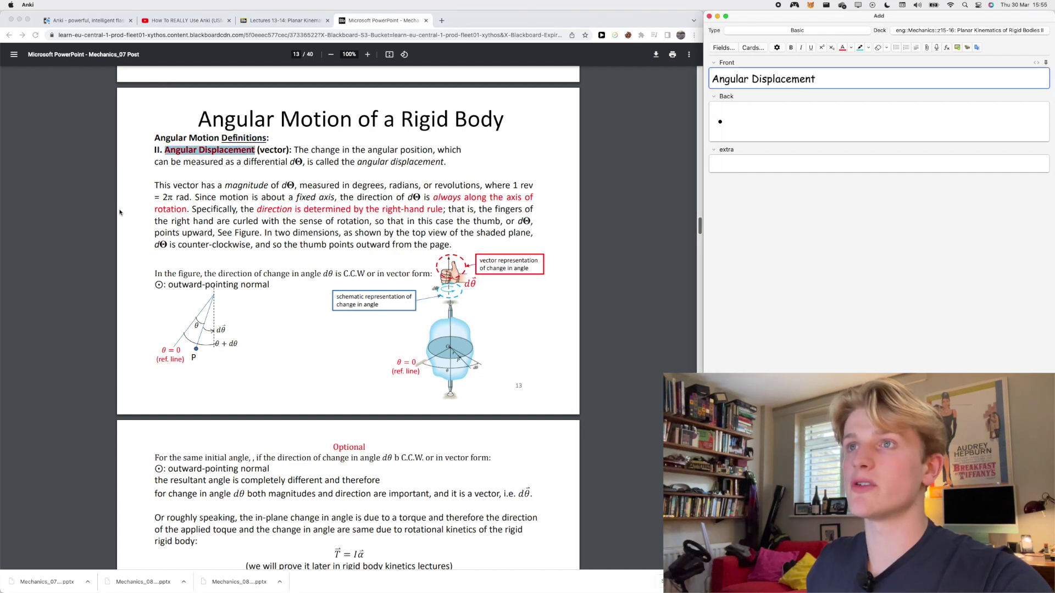
{"action": "type", "text": "What is the defi"}
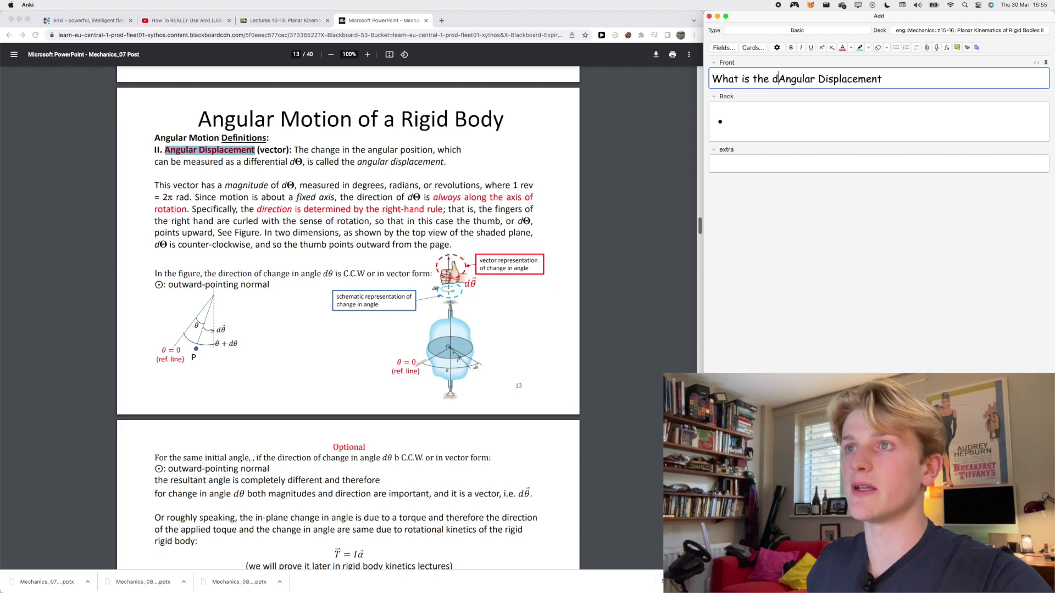
{"action": "type", "text": "nition of"}
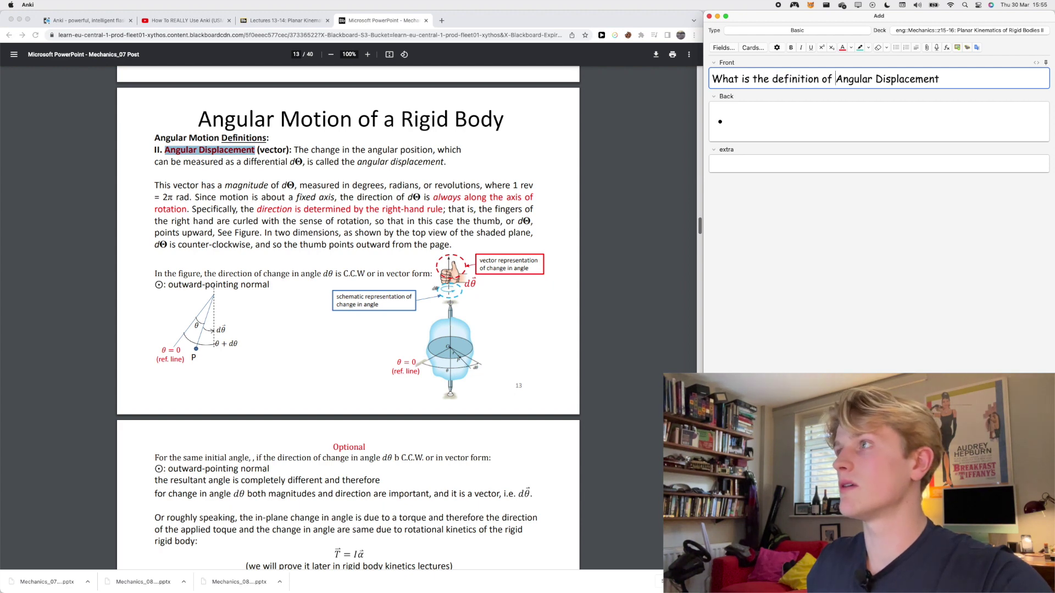
{"action": "key", "text": "Tab"}
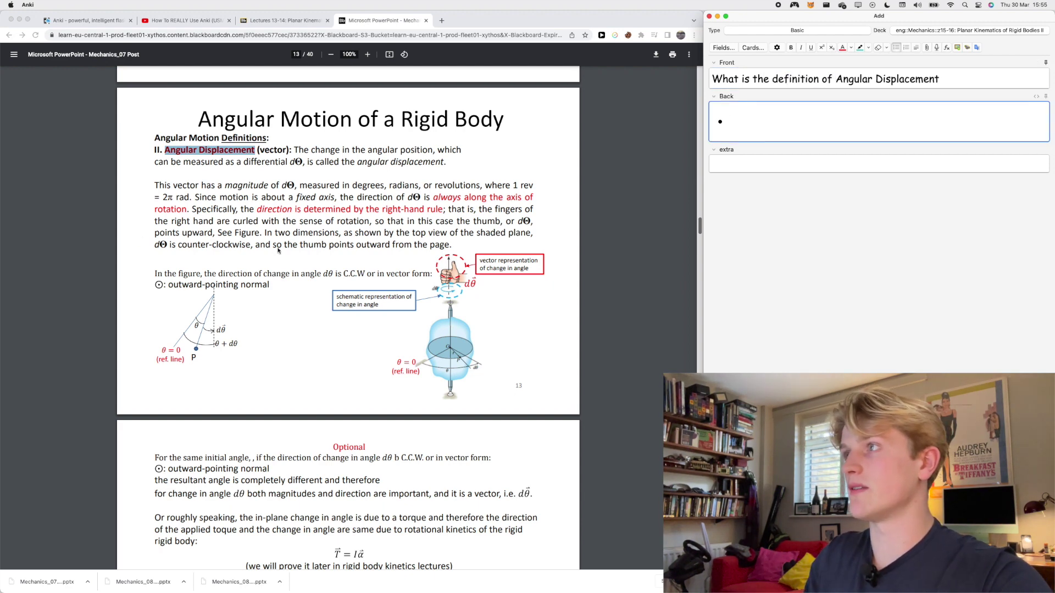
Copy the slide's Angular Displacement definition sentence into the card's answer
{"action": "left_click_drag", "start_coordinate": [294, 149], "coordinate": [334, 149]}
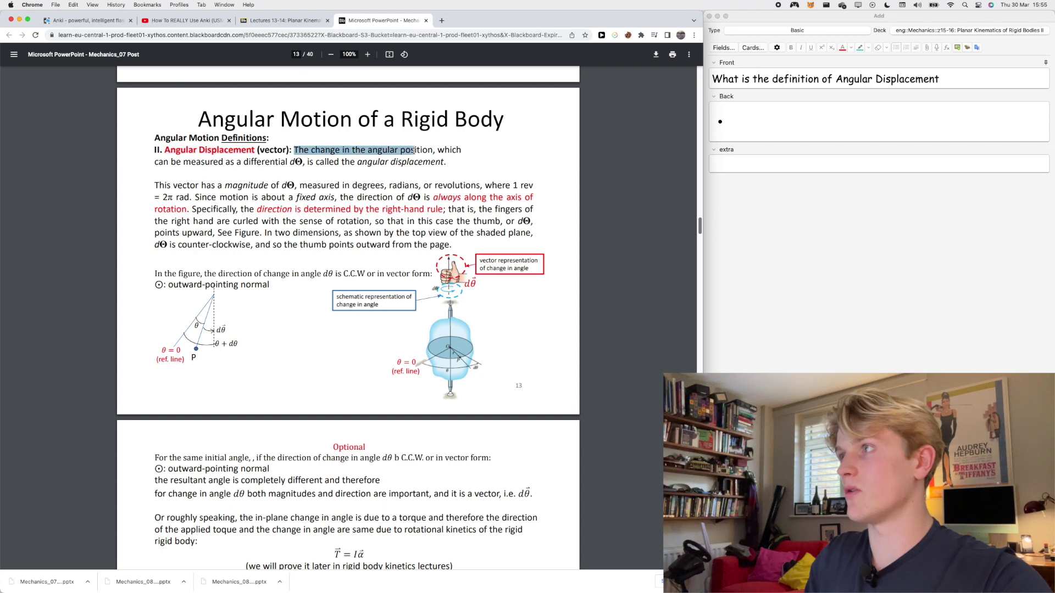
{"action": "left_click_drag", "start_coordinate": [413, 150], "coordinate": [452, 164]}
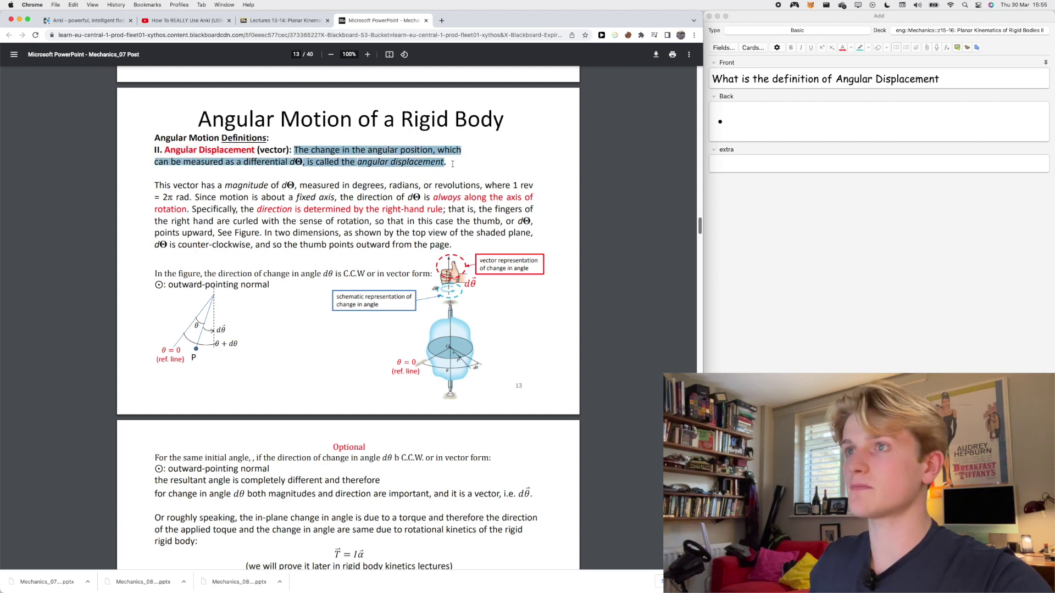
{"action": "left_click", "coordinate": [802, 127]}
{"action": "type", "text": "The change in the angular position, which can be measured as a differential dΘ, is called the angular displacement."}
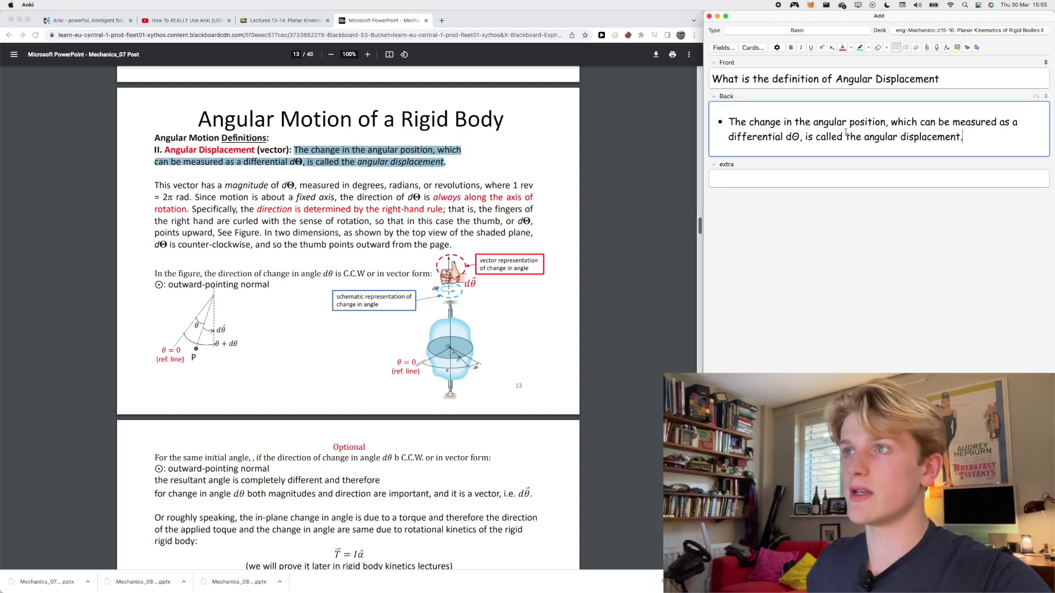
Paste a screenshot of the slide's explanation paragraph and figure into the extra field
{"action": "left_click", "coordinate": [287, 229]}
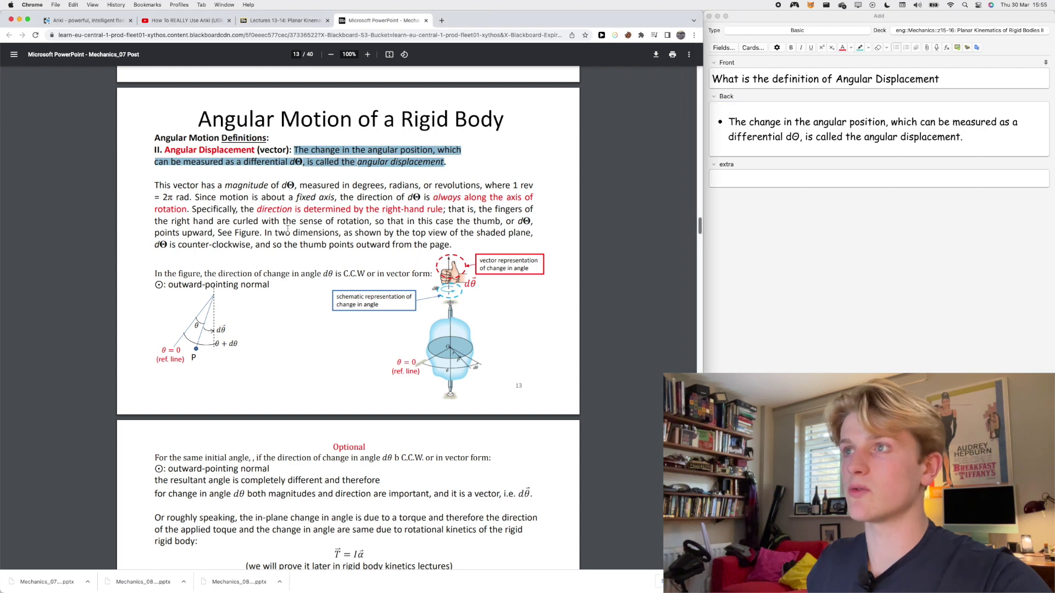
{"action": "left_click", "coordinate": [199, 186]}
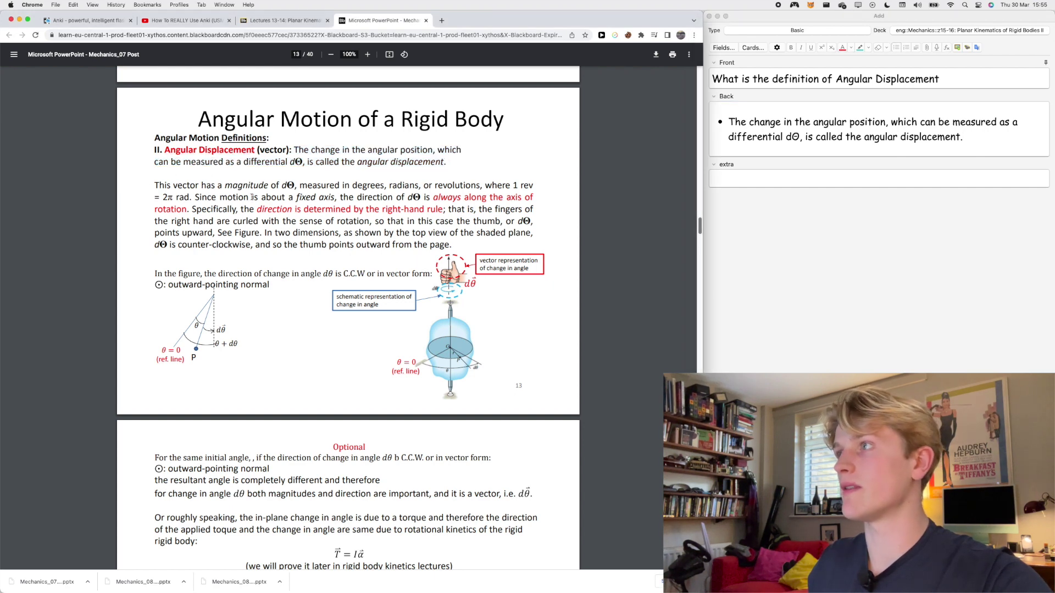
{"action": "left_click_drag", "start_coordinate": [296, 198], "coordinate": [254, 210]}
{"action": "left_click", "coordinate": [201, 174]}
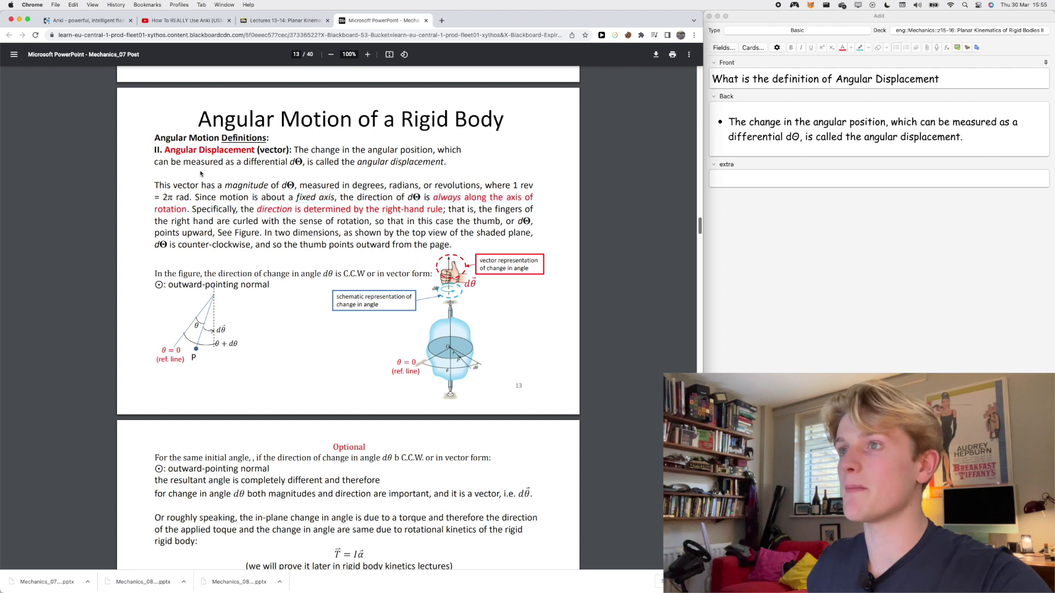
{"action": "left_click_drag", "start_coordinate": [136, 171], "coordinate": [580, 413]}
{"action": "left_click", "coordinate": [775, 179]}
{"action": "key", "text": "super+v"}
Bold 'Angular Displacement' in the question and select the whole question line
{"action": "left_click", "coordinate": [811, 226]}
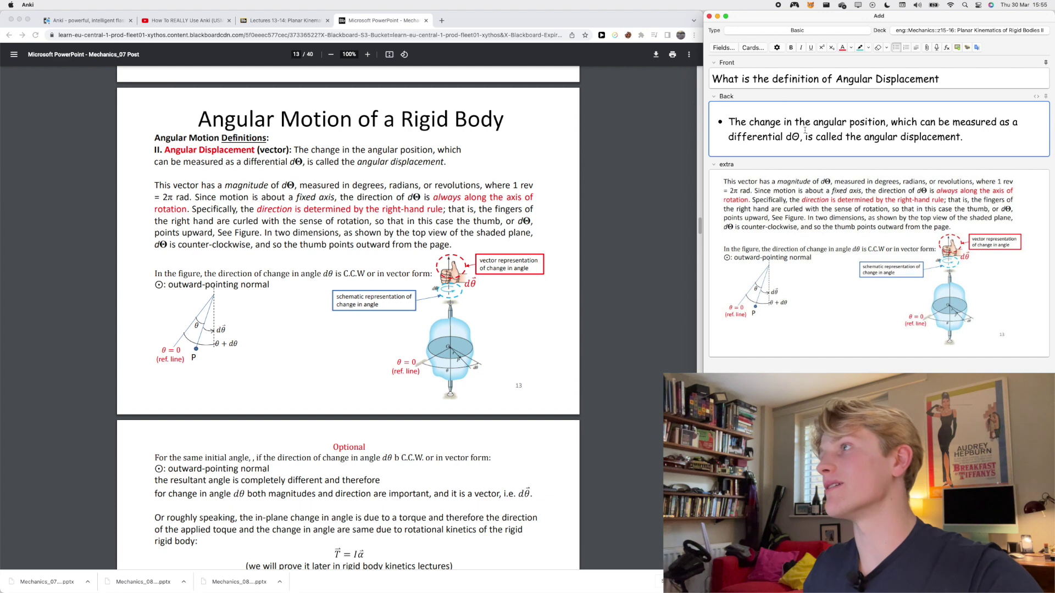
{"action": "left_click", "coordinate": [957, 71]}
{"action": "left_click_drag", "start_coordinate": [836, 79], "coordinate": [975, 89]}
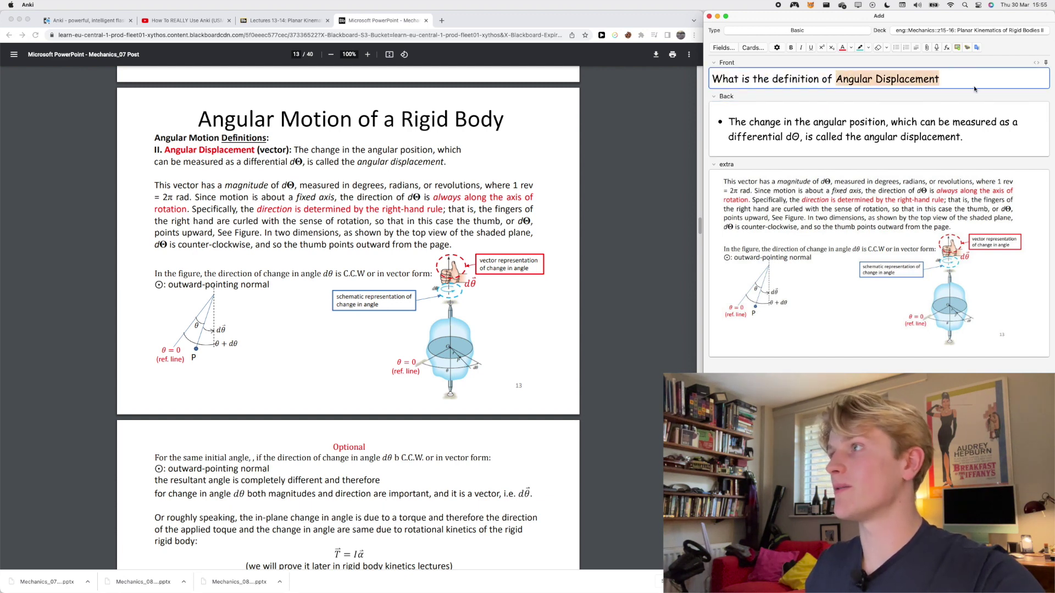
{"action": "key", "text": "super+b"}
{"action": "left_click", "coordinate": [901, 80]}
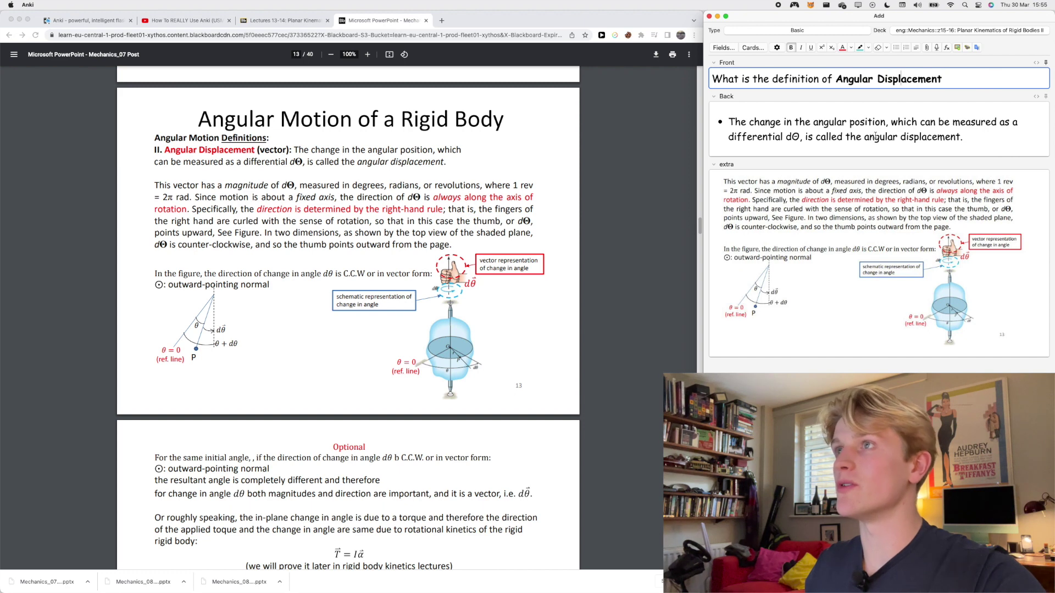
{"action": "triple_click", "coordinate": [819, 81]}
{"action": "key", "text": "super+c"}
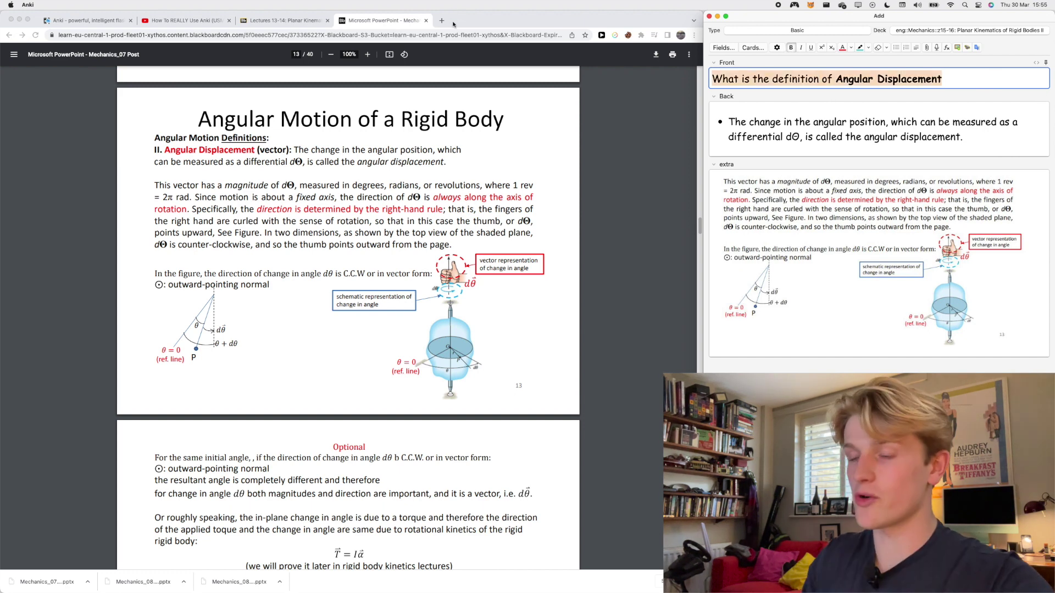
{"action": "left_click", "coordinate": [393, 23]}
Search YouTube for the card's question about the definition of Angular Displacement
{"action": "left_click", "coordinate": [441, 20]}
{"action": "type", "text": "you"}
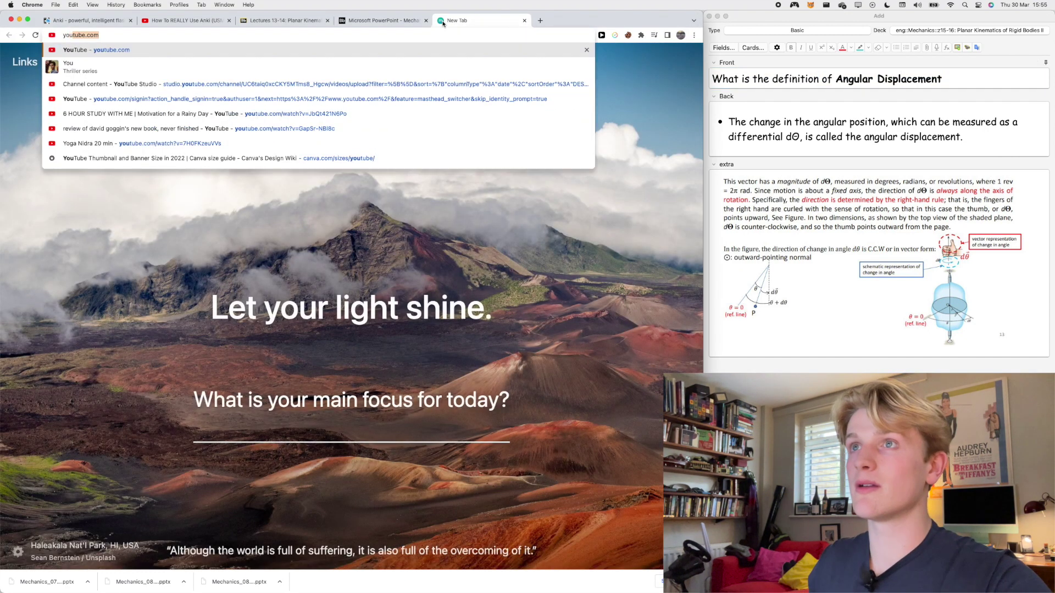
{"action": "key", "text": "Return"}
{"action": "left_click", "coordinate": [380, 58]}
{"action": "key", "text": "super+v"}
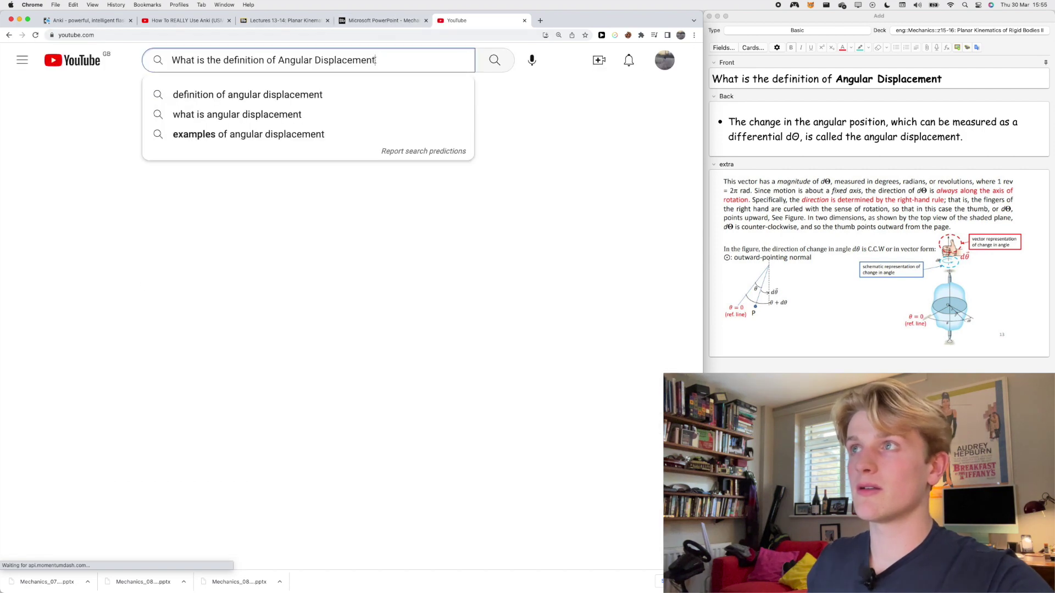
{"action": "key", "text": "Return"}
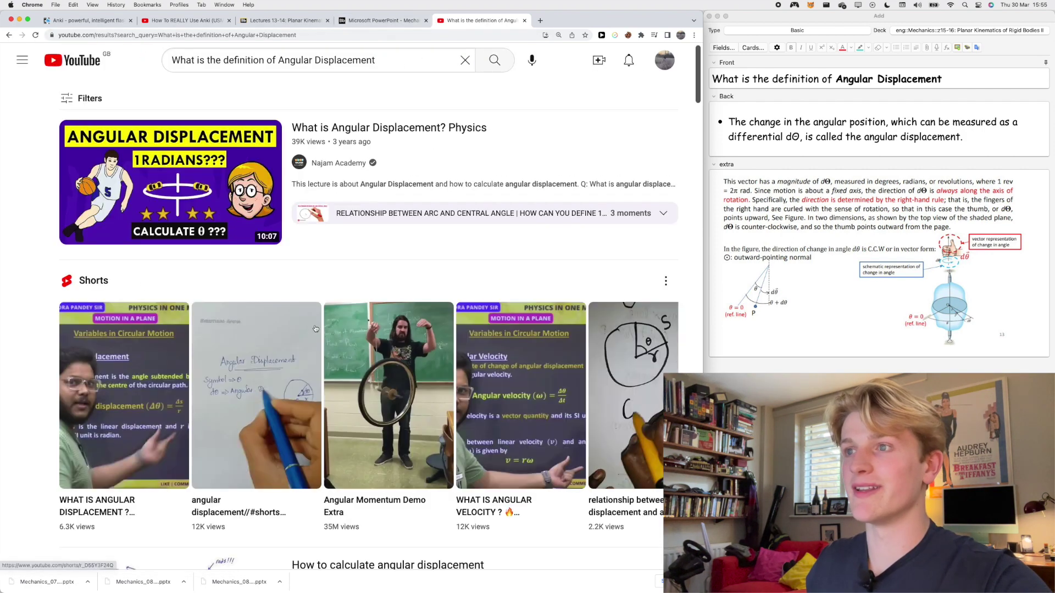
Open the Right Hand Rule for Angular Velocity and Angular Displacement video
{"action": "scroll", "coordinate": [301, 327], "scroll_direction": "down", "scroll_amount": 3}
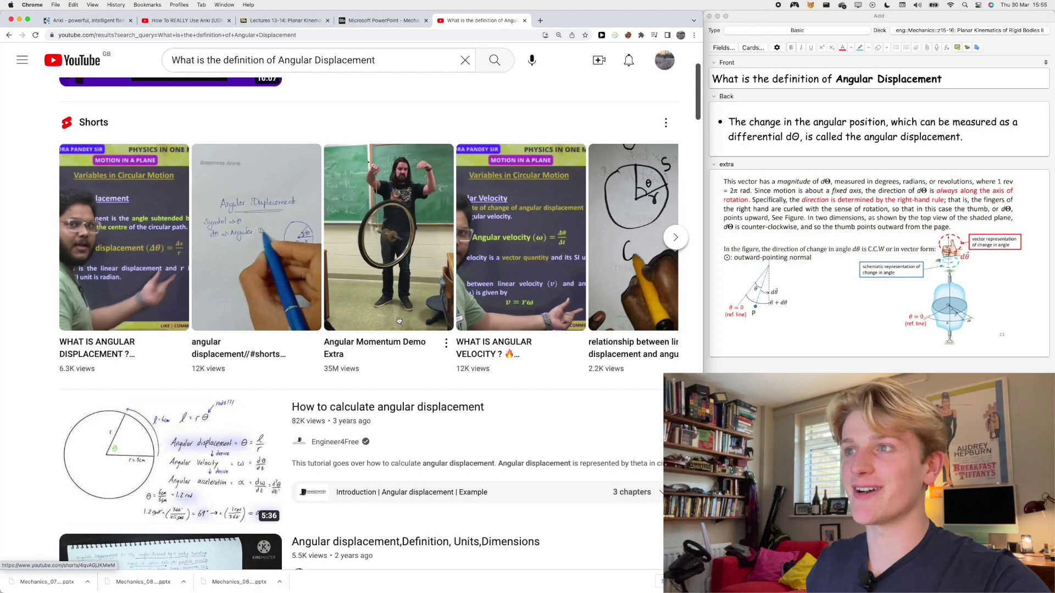
{"action": "scroll", "coordinate": [398, 320], "scroll_direction": "down", "scroll_amount": 5}
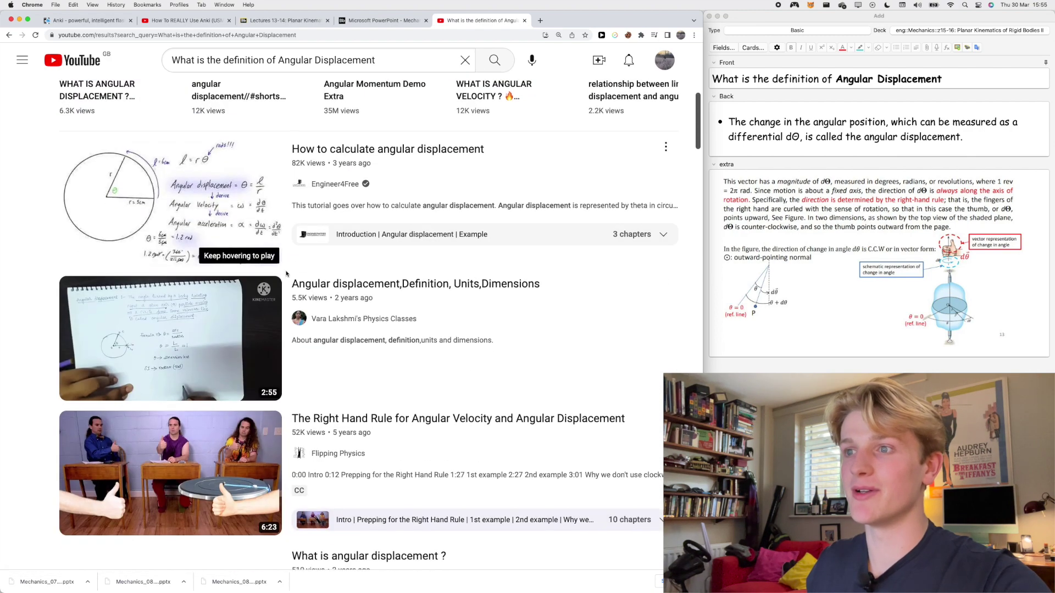
{"action": "scroll", "coordinate": [264, 371], "scroll_direction": "up", "scroll_amount": 1}
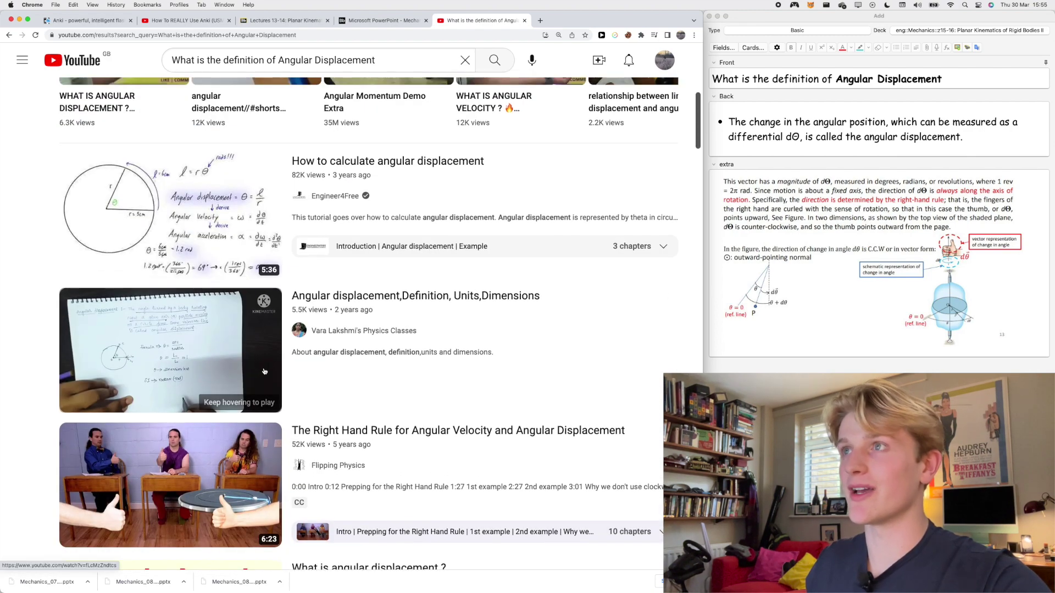
{"action": "scroll", "coordinate": [265, 372], "scroll_direction": "down", "scroll_amount": 3}
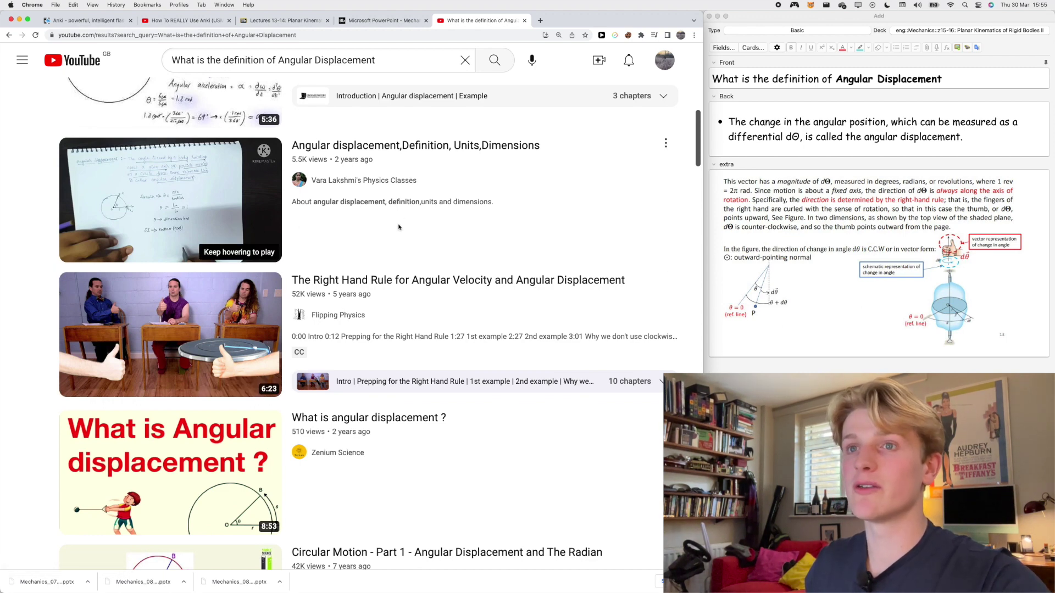
{"action": "left_click", "coordinate": [177, 318]}
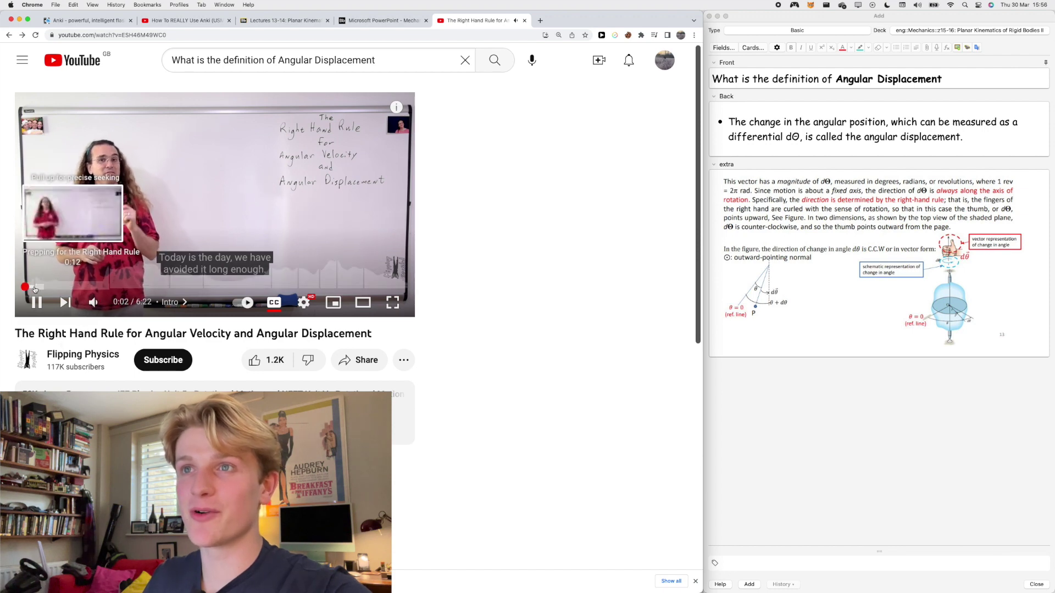
Pause the video at 1:28 and show its embed code set to start at 1:28
{"action": "left_click_drag", "start_coordinate": [60, 286], "coordinate": [115, 284]}
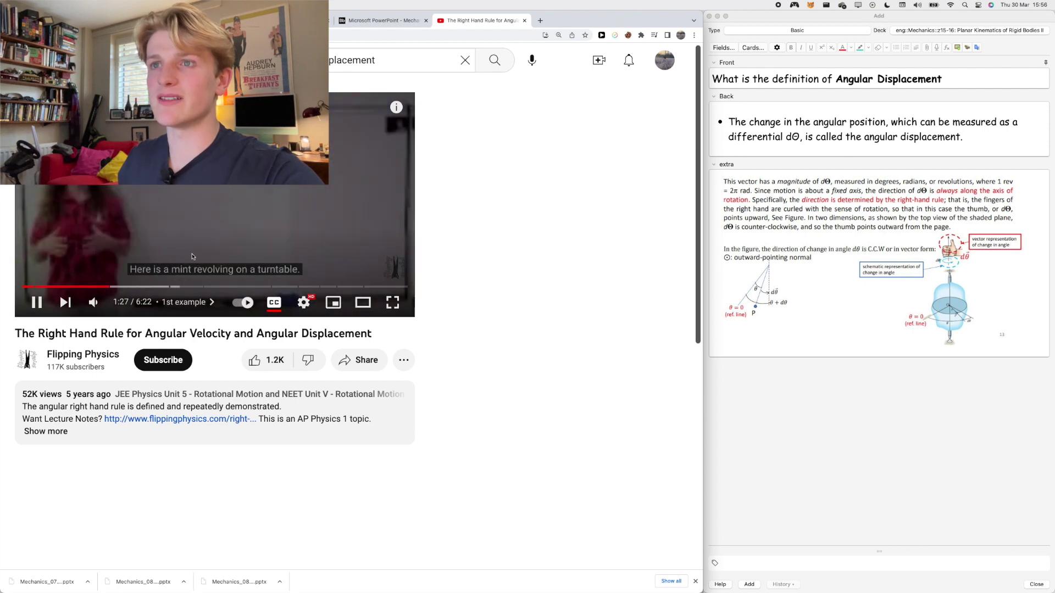
{"action": "left_click", "coordinate": [187, 264]}
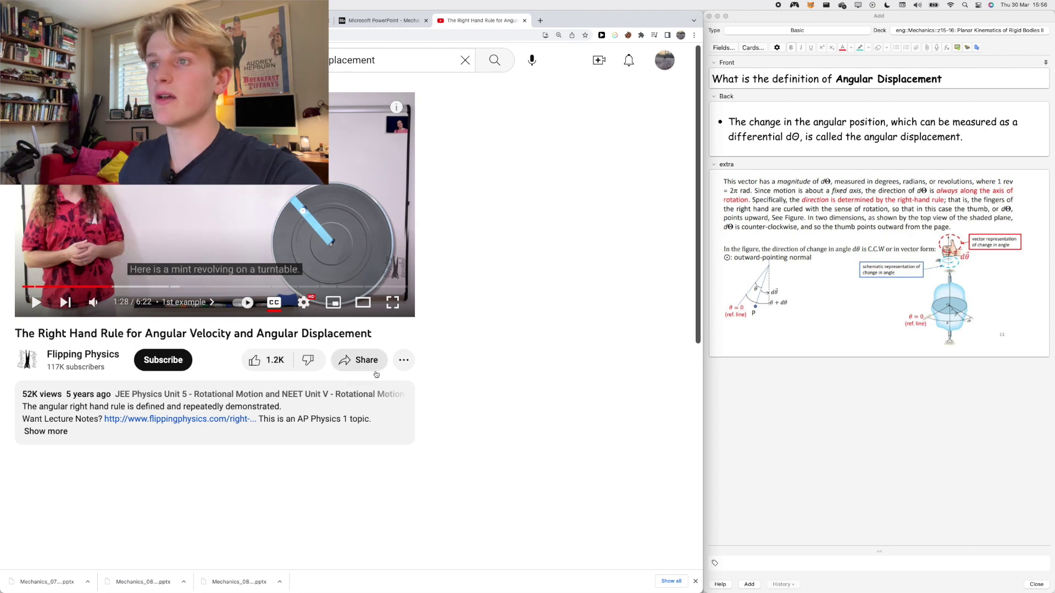
{"action": "left_click", "coordinate": [370, 370]}
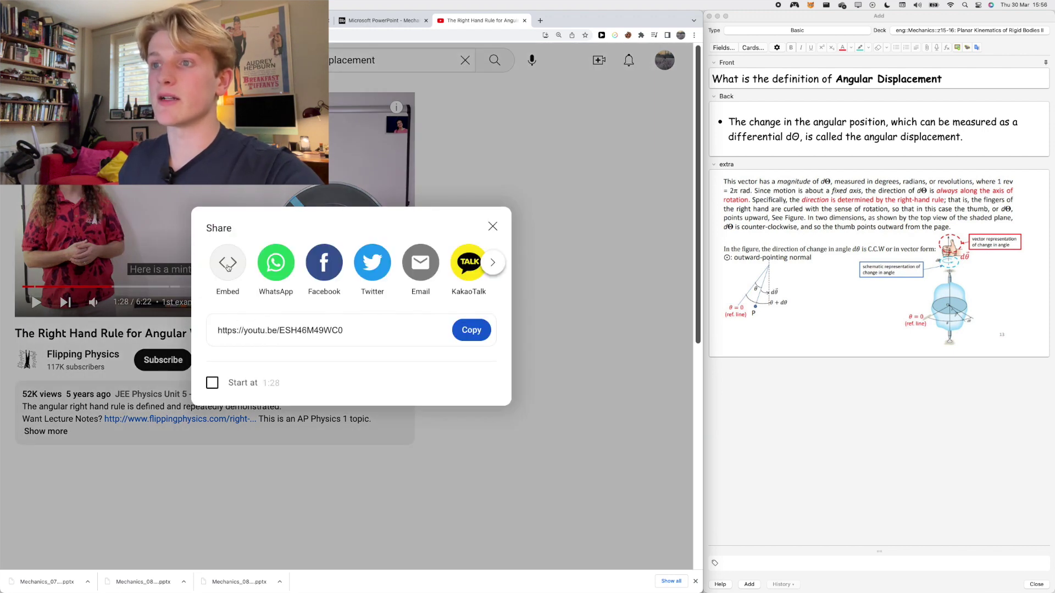
{"action": "left_click", "coordinate": [228, 264]}
{"action": "left_click", "coordinate": [236, 413]}
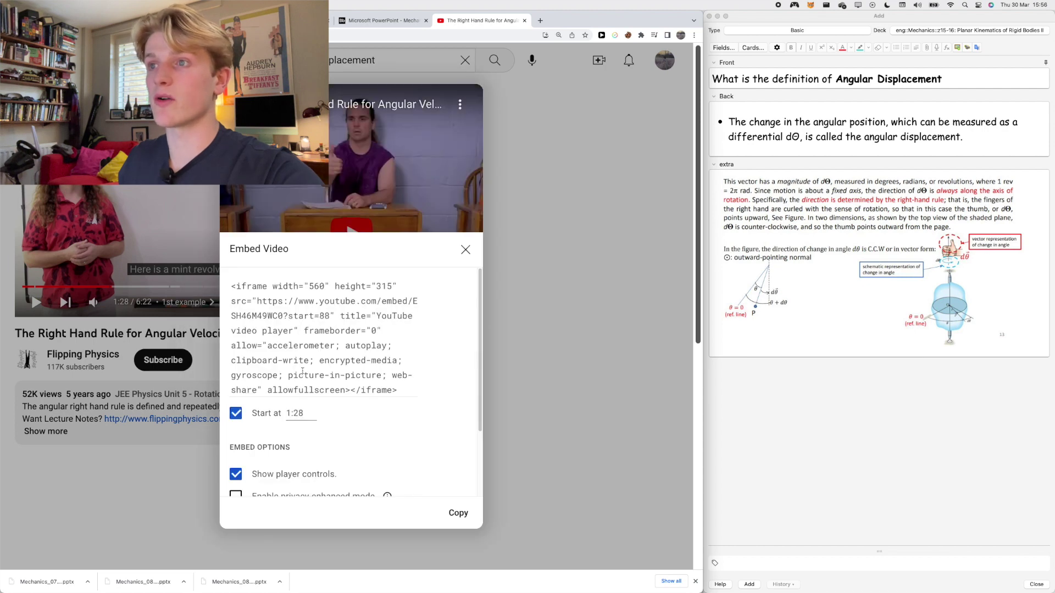
Copy the whole iframe code and select the slide image in the card's extra field
{"action": "left_click", "coordinate": [306, 328]}
{"action": "left_click", "coordinate": [306, 328]}
{"action": "left_click", "coordinate": [306, 328]}
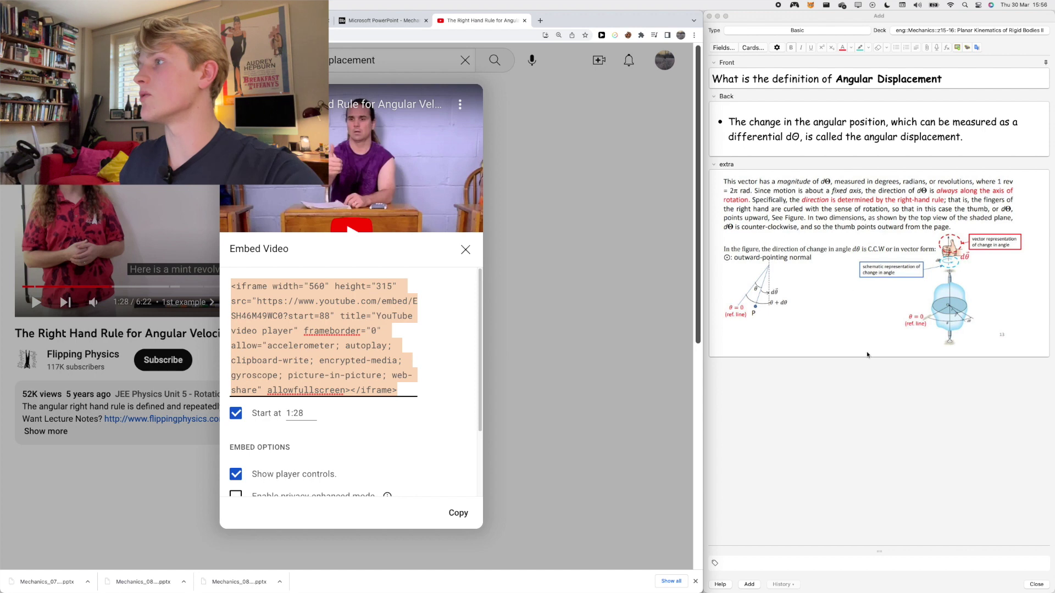
{"action": "left_click", "coordinate": [1009, 320]}
{"action": "left_click", "coordinate": [1019, 309]}
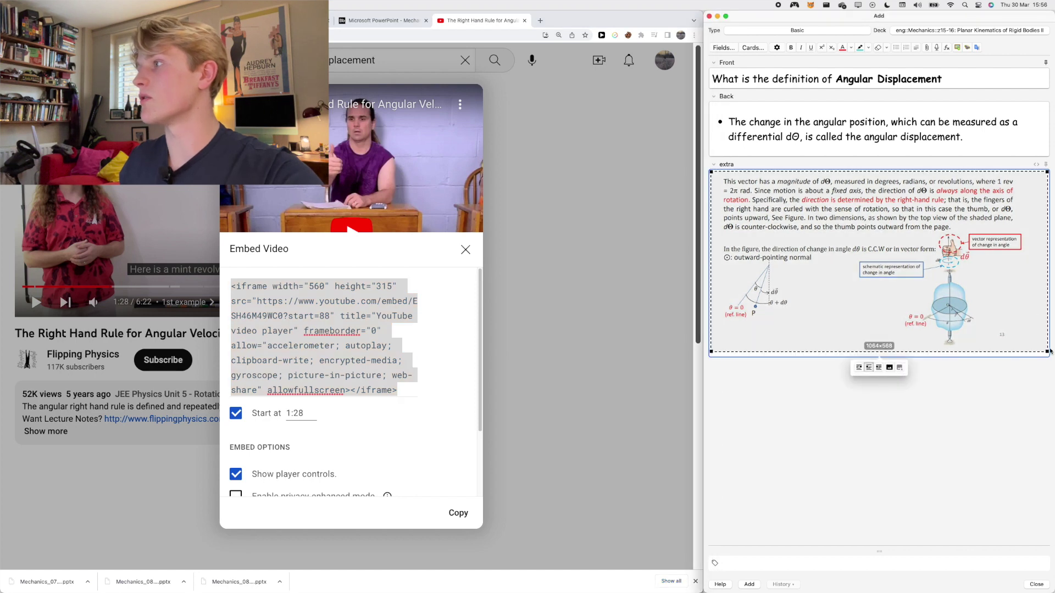
Shrink the slide image and paste the YouTube iframe after it in the extra field's HTML
{"action": "left_click_drag", "start_coordinate": [1048, 351], "coordinate": [1028, 341]}
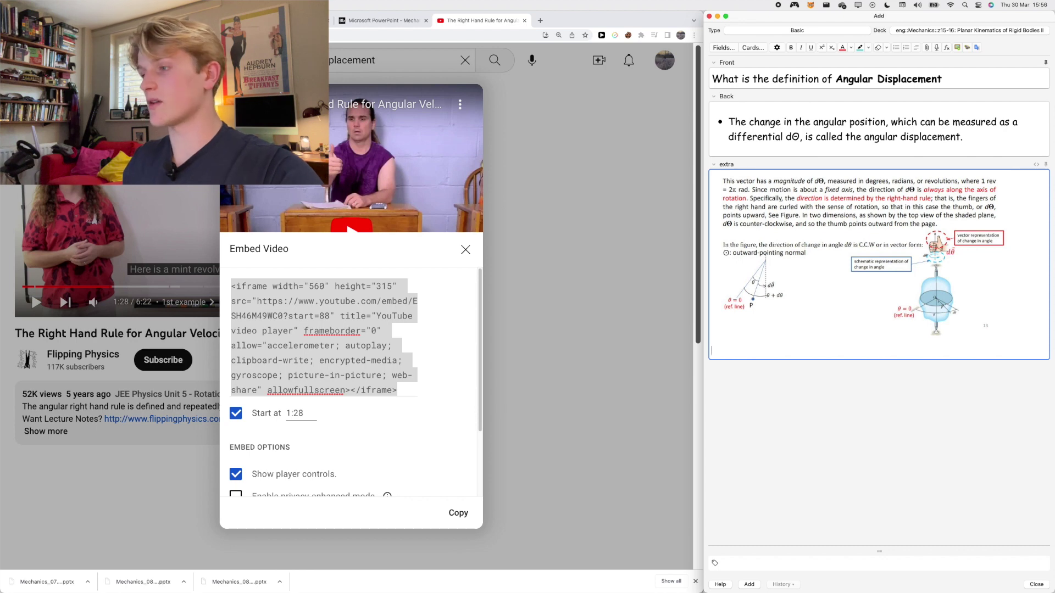
{"action": "key", "text": "ctrl+shift+x"}
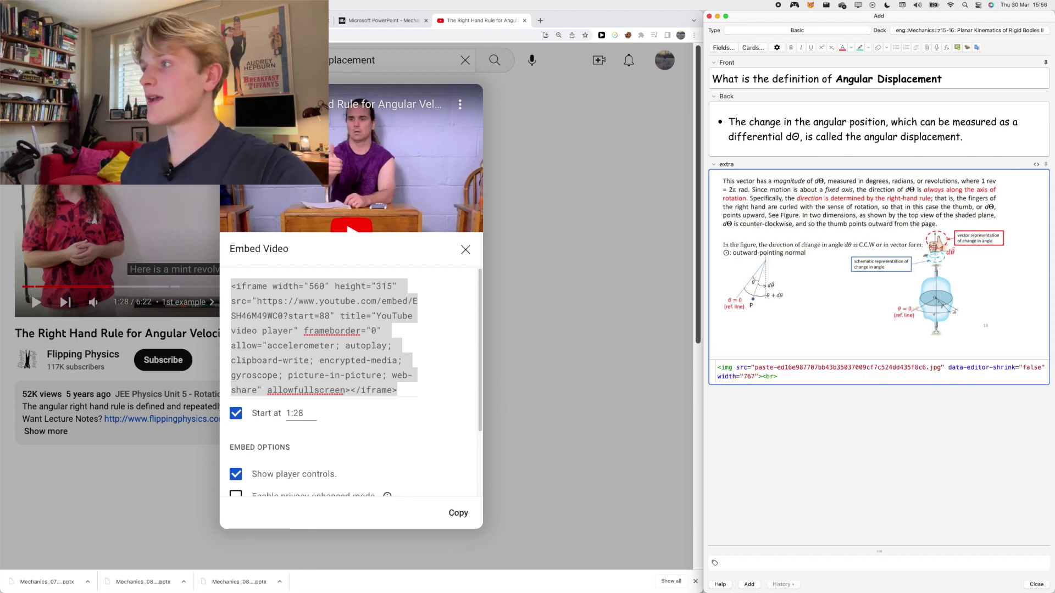
{"action": "key", "text": "super+v"}
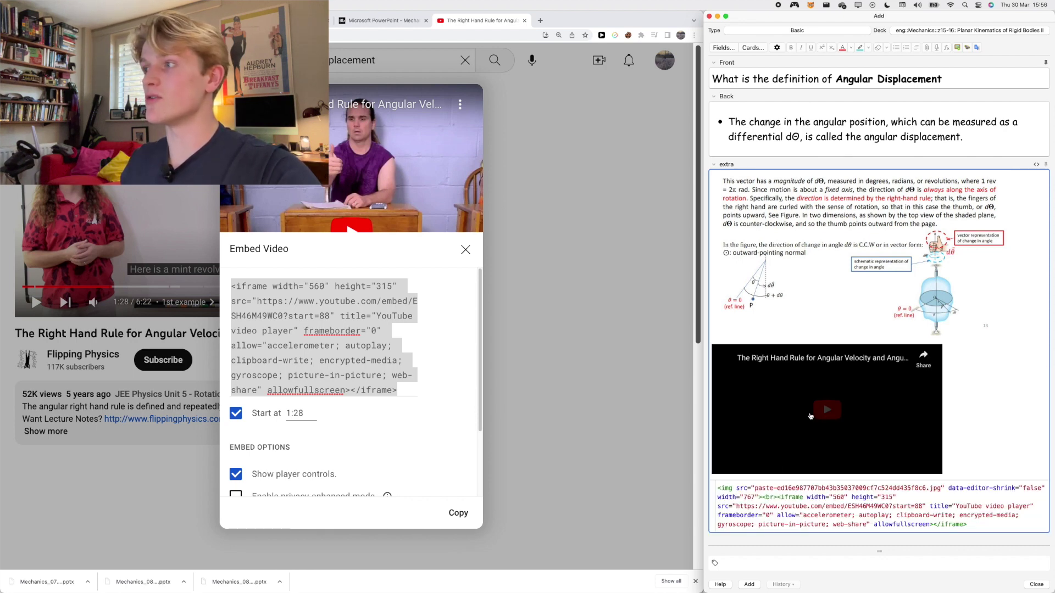
Test-play the embedded video, then close YouTube's embed code window
{"action": "left_click", "coordinate": [833, 413]}
{"action": "left_click", "coordinate": [832, 412]}
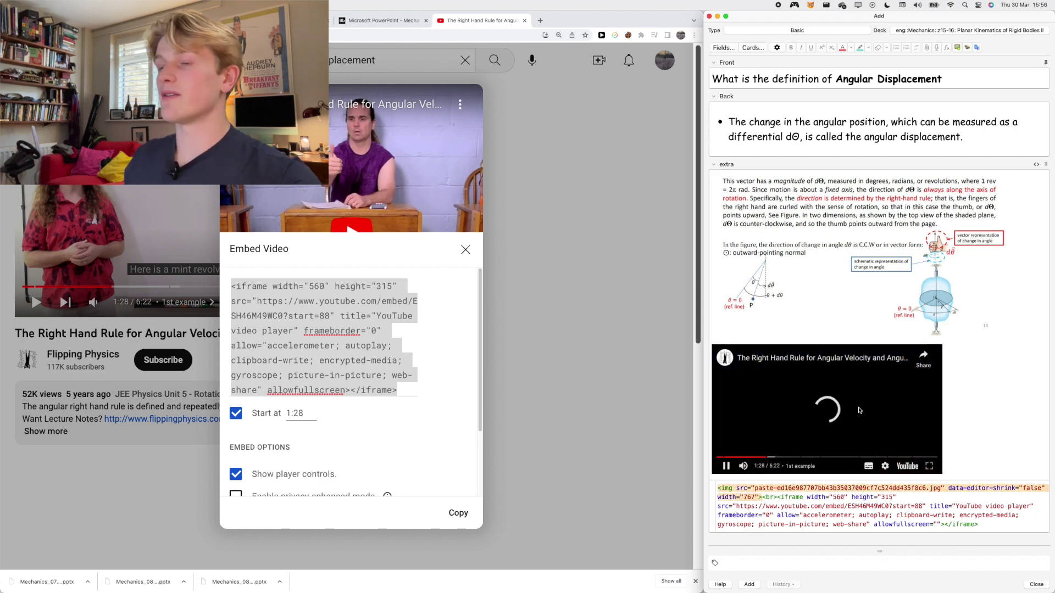
{"action": "left_click", "coordinate": [817, 404]}
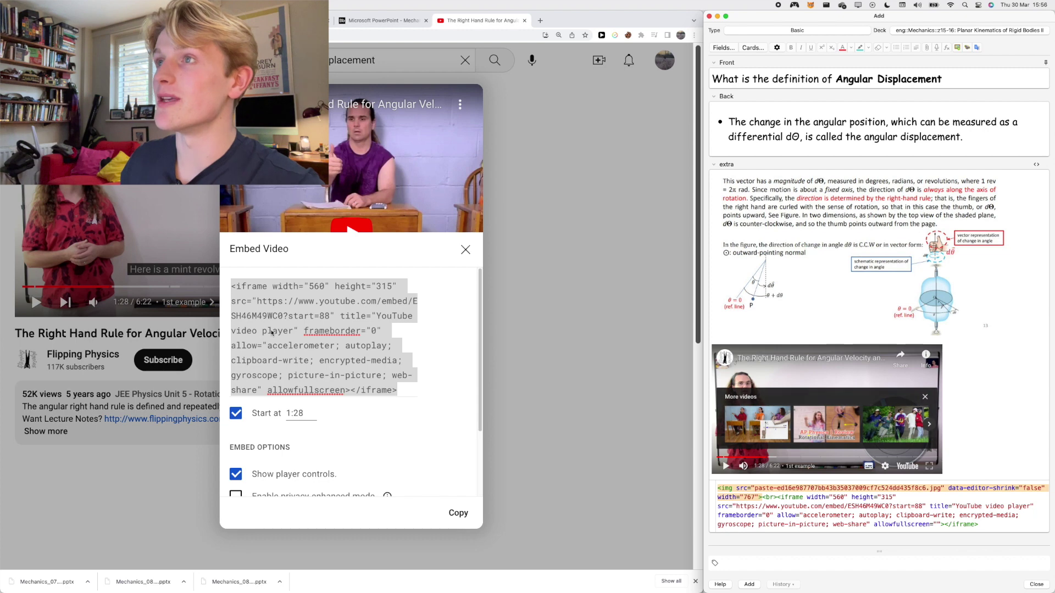
{"action": "left_click", "coordinate": [465, 249]}
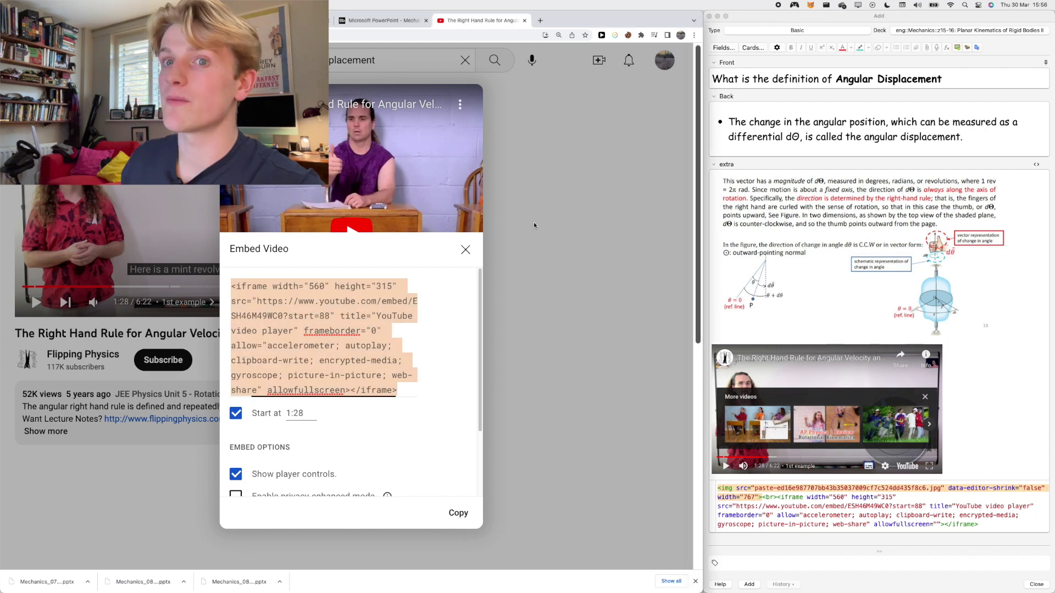
{"action": "left_click", "coordinate": [466, 249]}
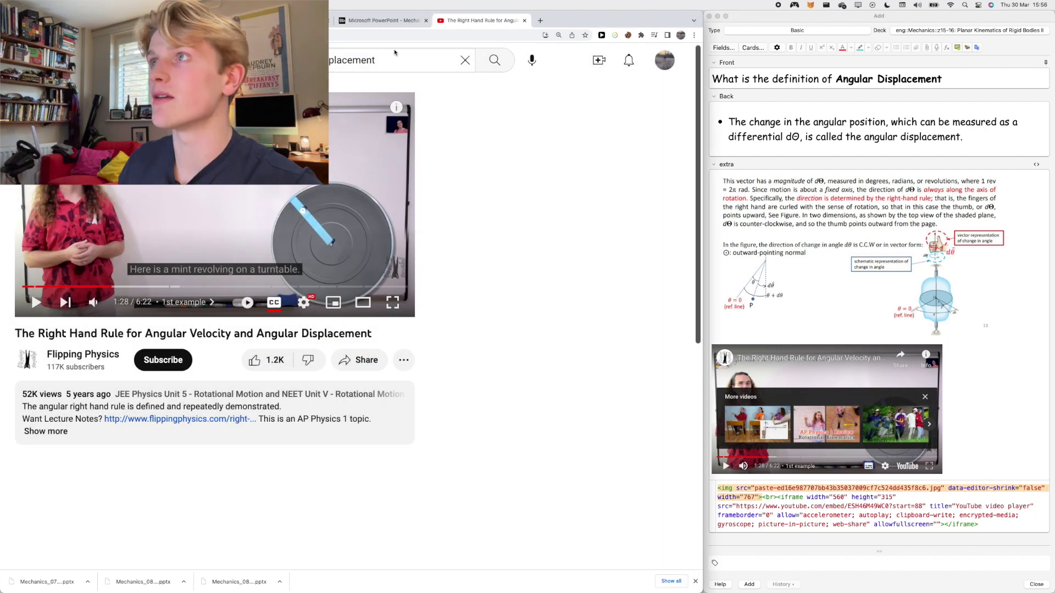
Switch from YouTube to the Mechanics_07 PowerPoint tab showing the Angular Motion of a Rigid Body slide
{"action": "key", "text": "ctrl+shift+Tab"}
{"action": "key", "text": "ctrl+Tab"}
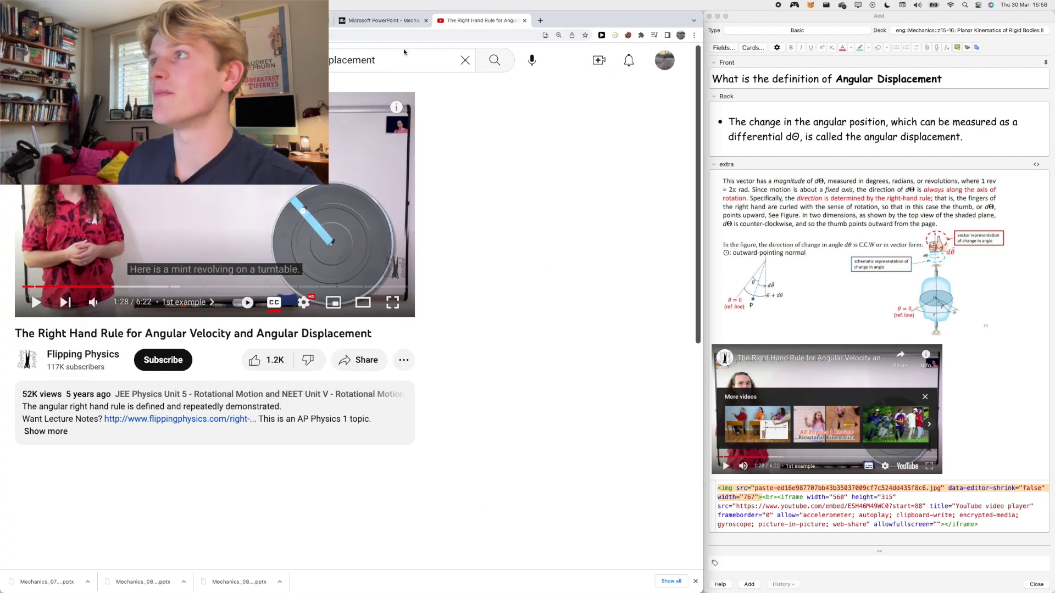
{"action": "left_click", "coordinate": [640, 35]}
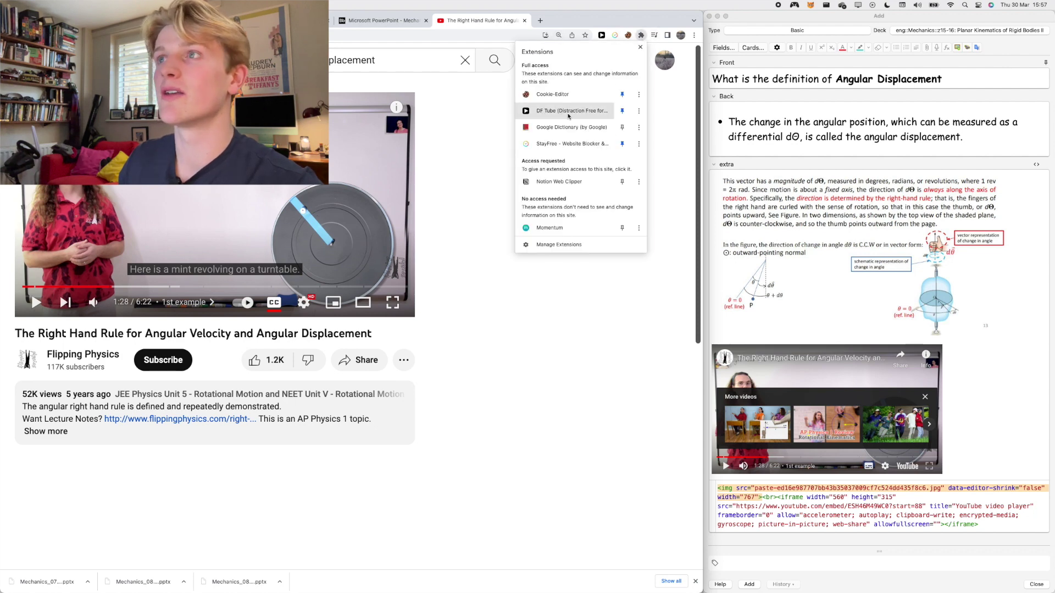
{"action": "left_click", "coordinate": [455, 144]}
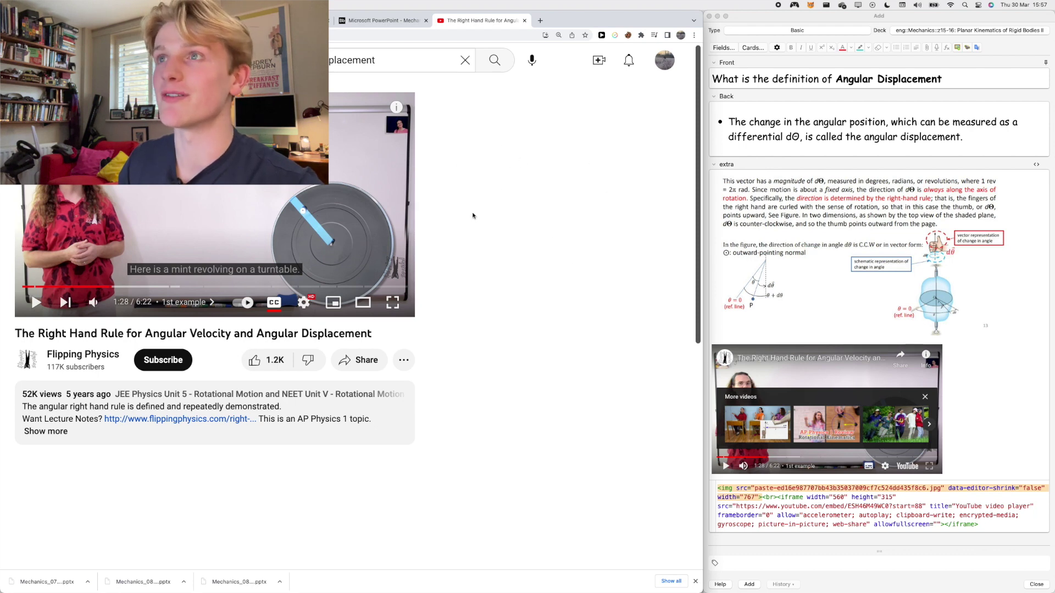
{"action": "left_click", "coordinate": [396, 60]}
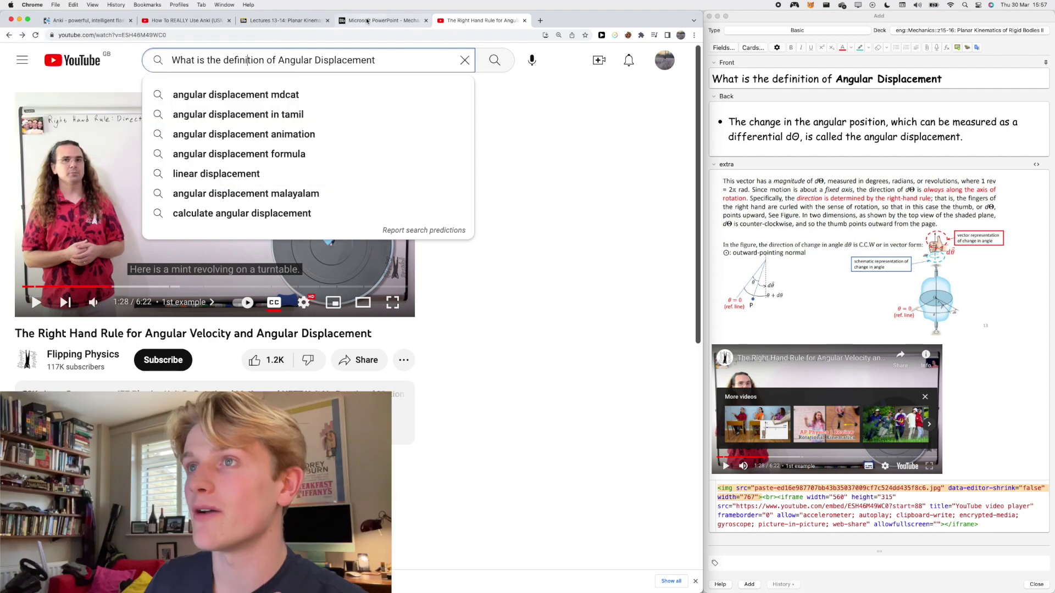
{"action": "left_click", "coordinate": [348, 22]}
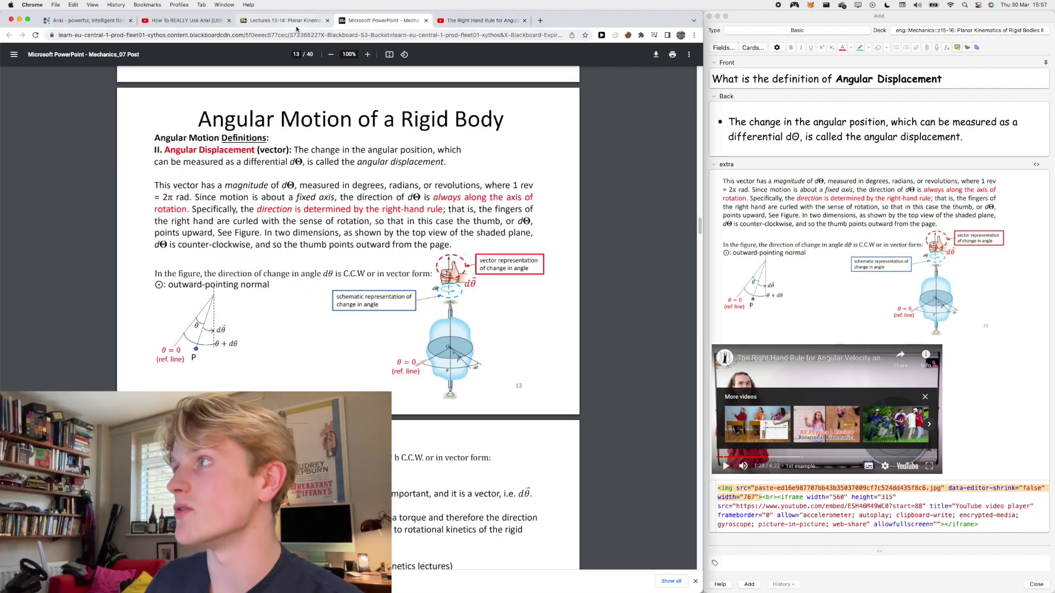
Bold the words 'angular position' and 'angular displacement.' in the card's Back definition
{"action": "left_click", "coordinate": [893, 139]}
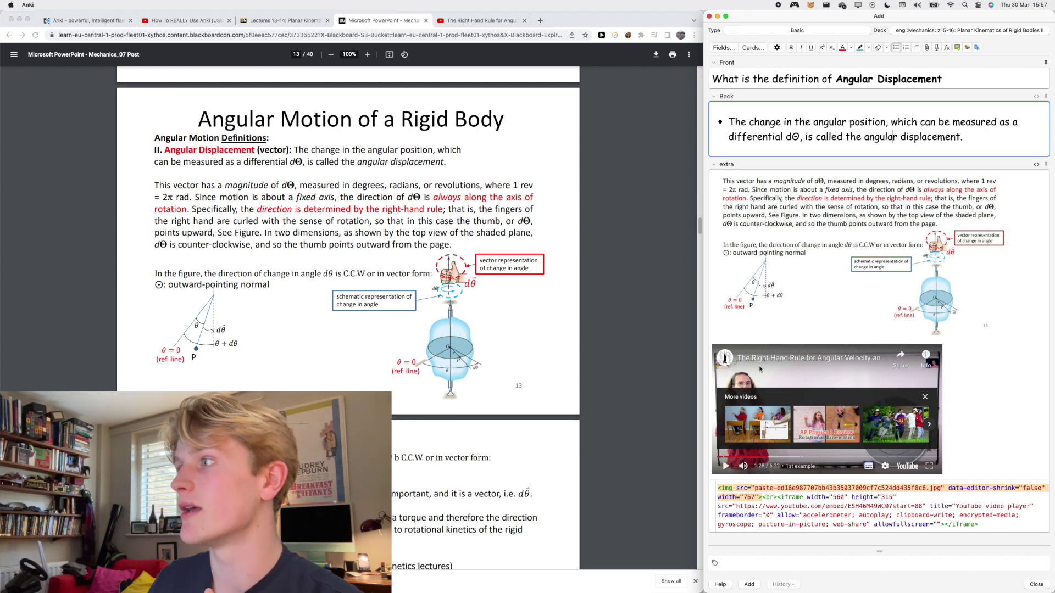
{"action": "left_click", "coordinate": [987, 363]}
{"action": "left_click", "coordinate": [924, 399]}
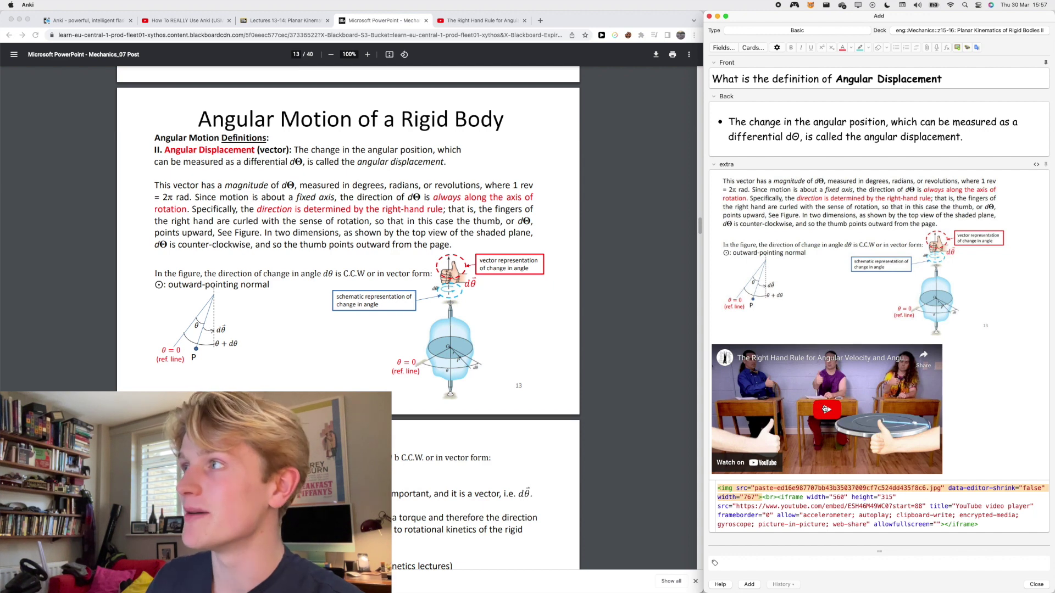
{"action": "left_click_drag", "start_coordinate": [813, 122], "coordinate": [886, 122]}
{"action": "key", "text": "super+b"}
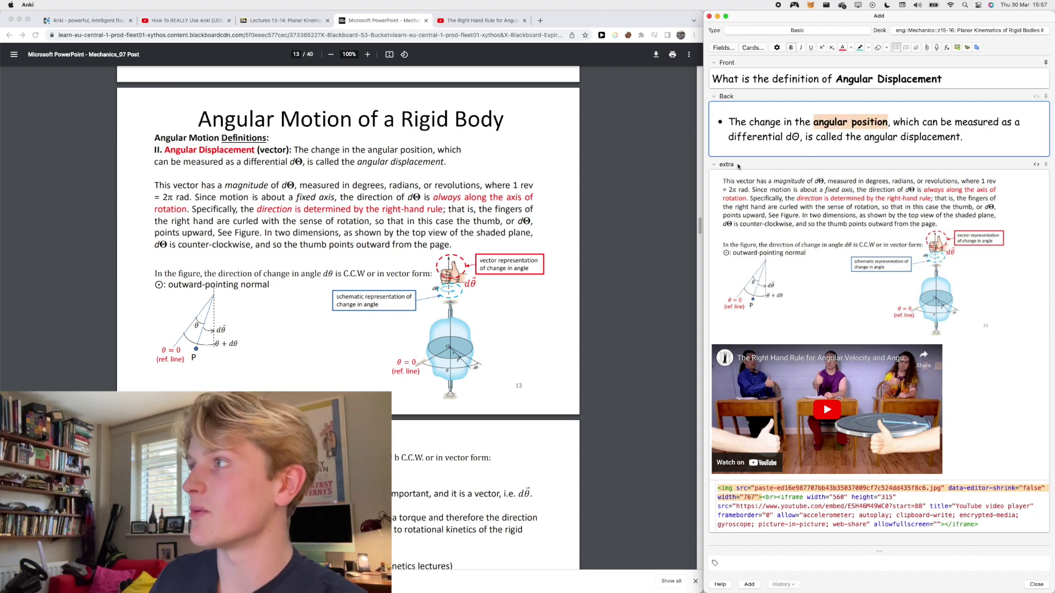
{"action": "left_click_drag", "start_coordinate": [864, 136], "coordinate": [962, 137]}
{"action": "key", "text": "super+b"}
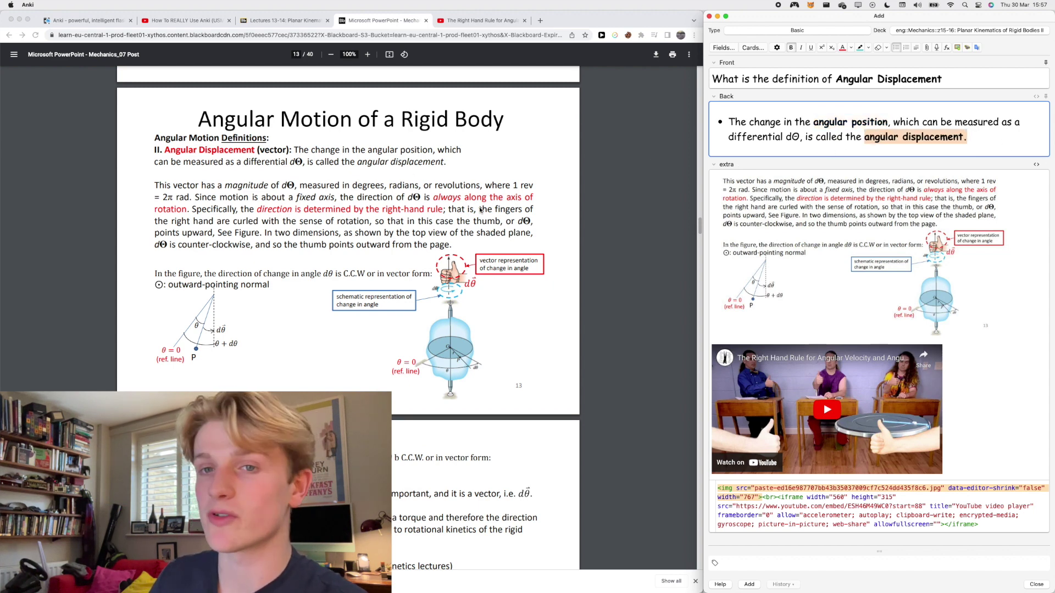
{"action": "left_click", "coordinate": [1014, 380]}
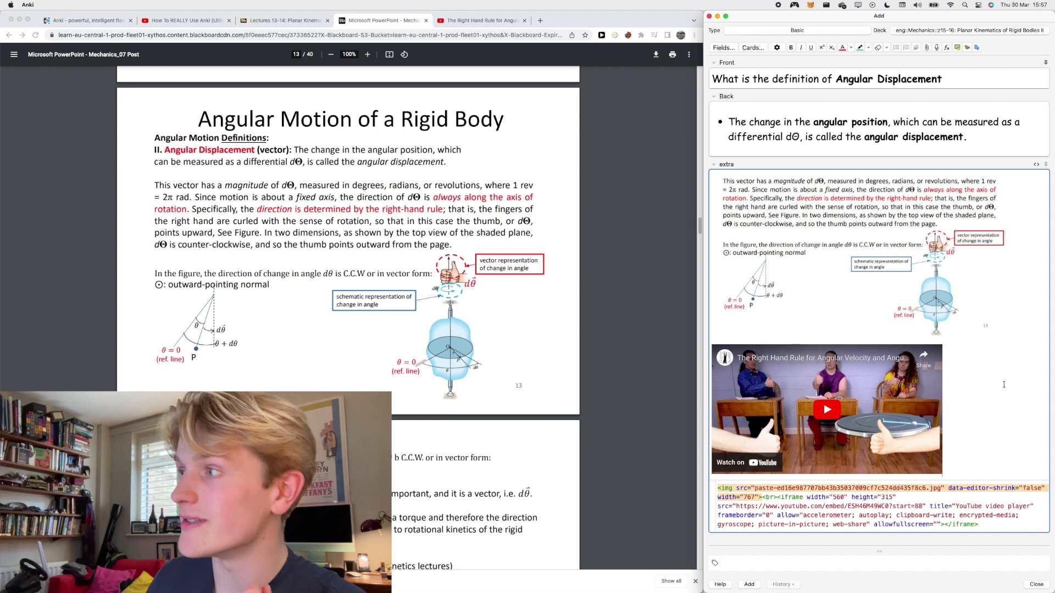
{"action": "key", "text": "super+a"}
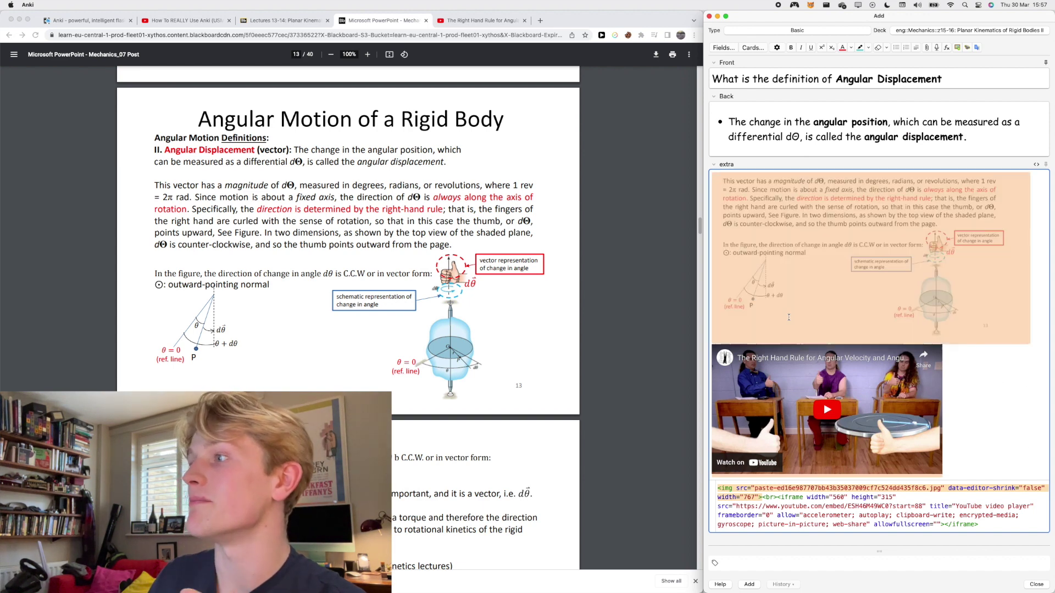
{"action": "key", "text": "shift+Tab"}
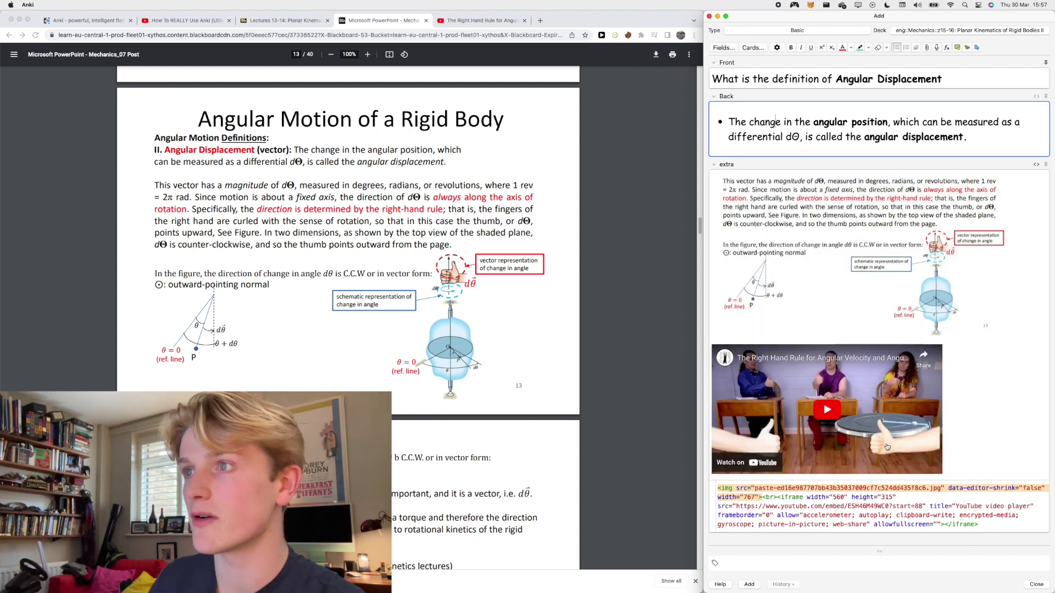
{"action": "key", "text": "super+Tab"}
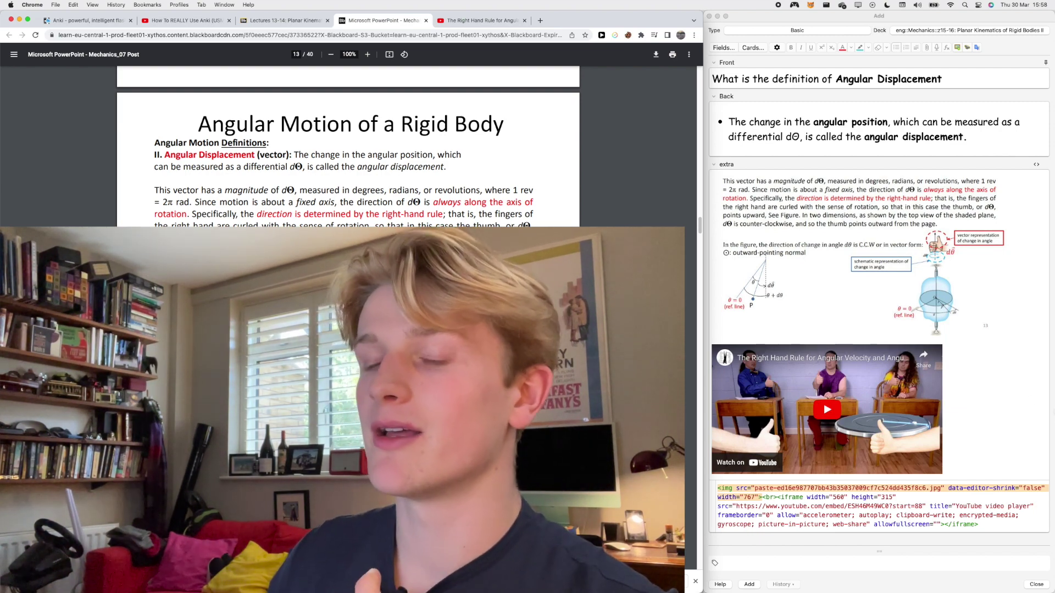
{"action": "left_click", "coordinate": [998, 389]}
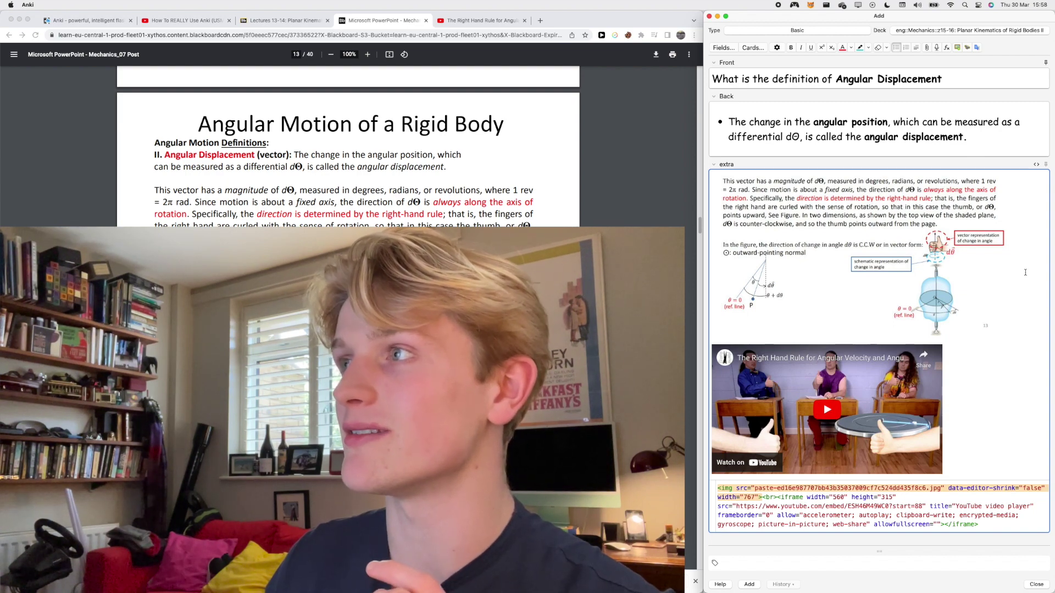
{"action": "left_click", "coordinate": [1024, 272]}
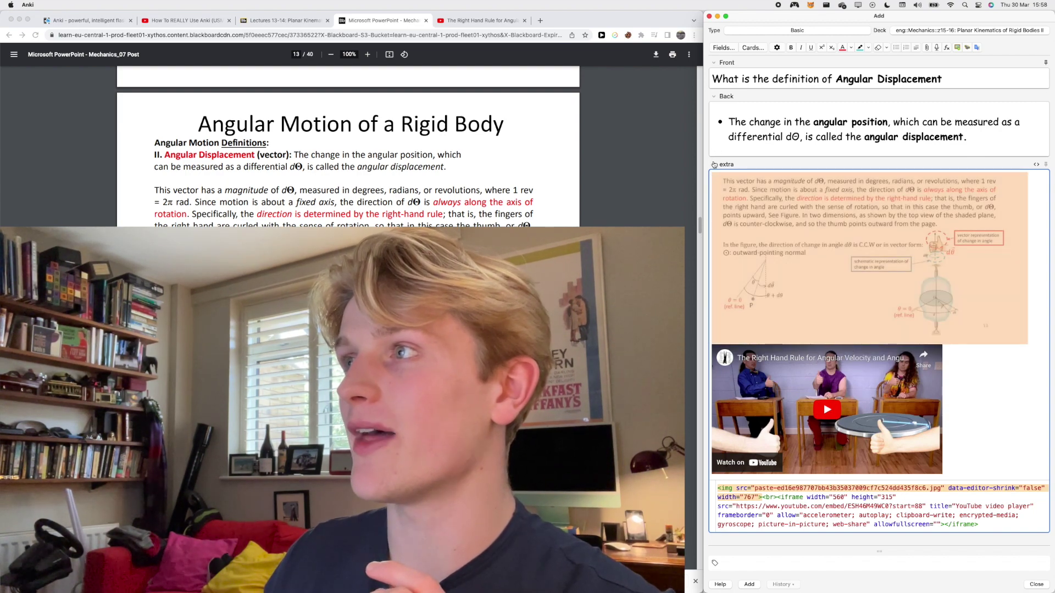
Append '?' to the Front question after Angular Displacement, then toggle the extra field closed and open
{"action": "left_click", "coordinate": [713, 165]}
{"action": "left_click", "coordinate": [713, 164]}
{"action": "left_click", "coordinate": [714, 165]}
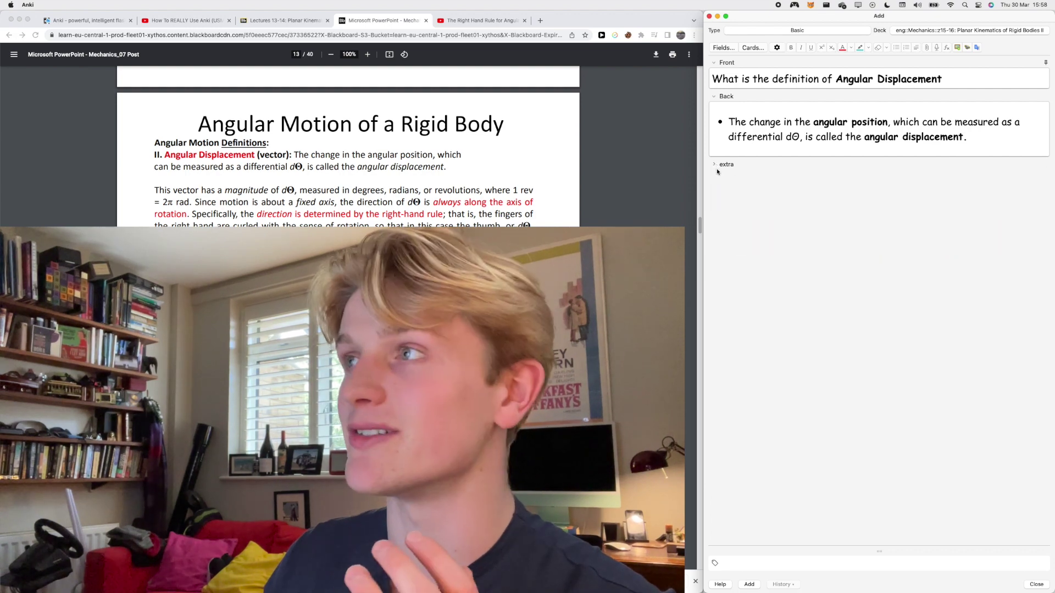
{"action": "left_click", "coordinate": [721, 165]}
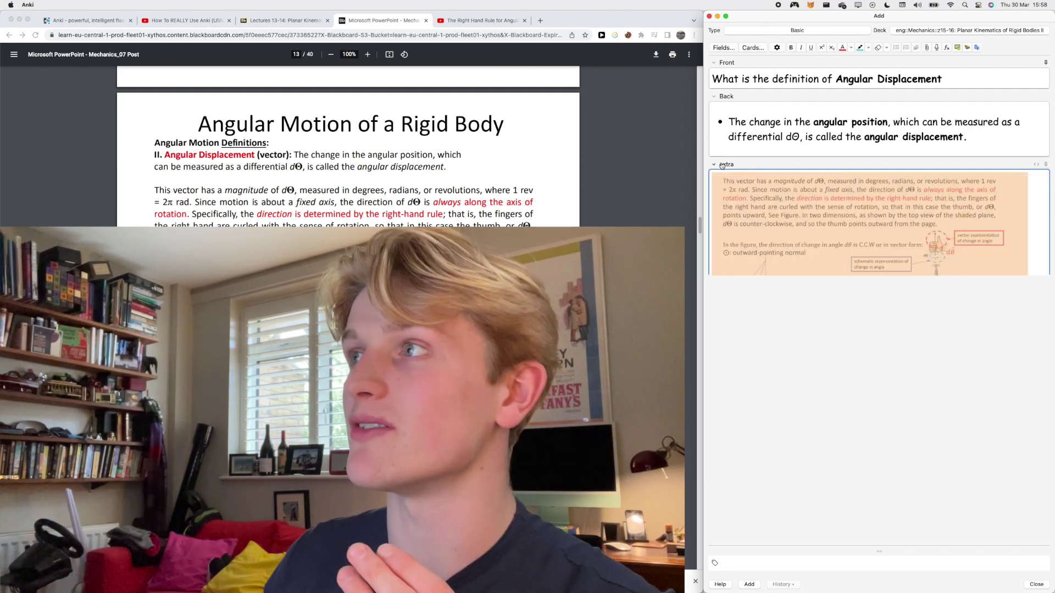
{"action": "triple_click", "coordinate": [738, 122]}
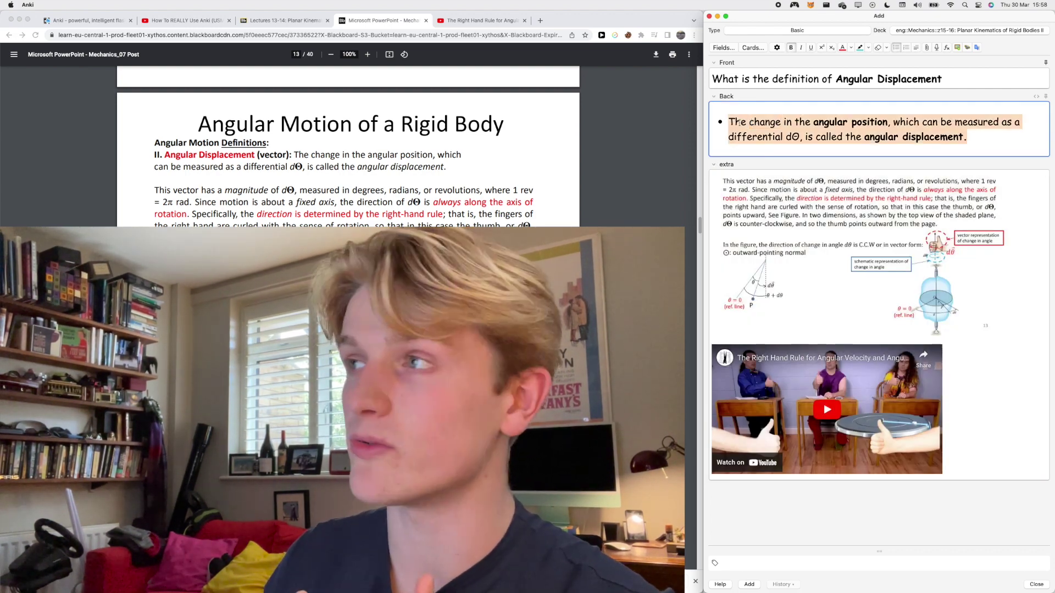
{"action": "triple_click", "coordinate": [777, 77]}
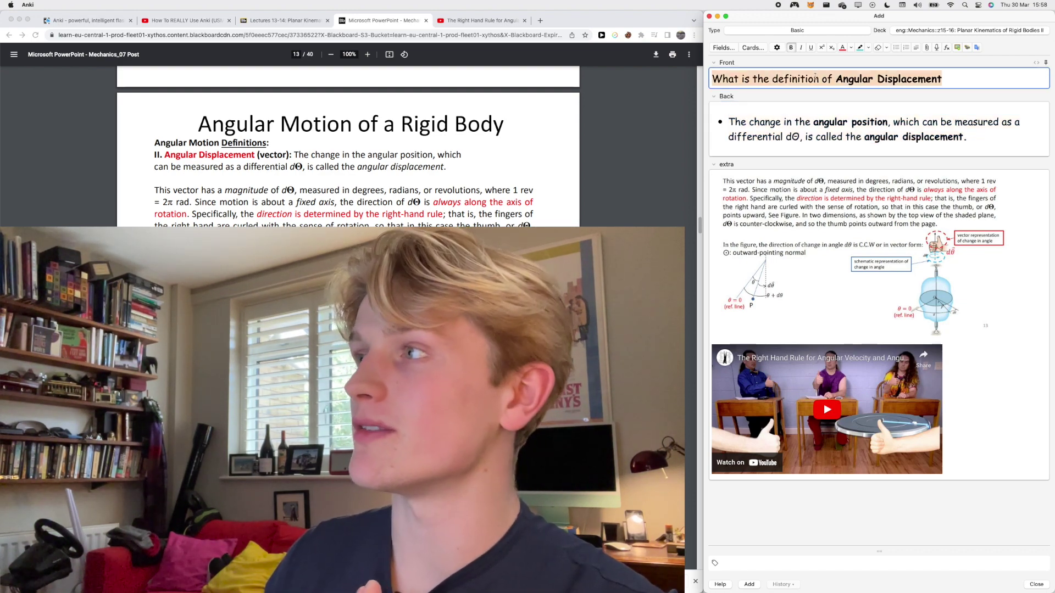
{"action": "key", "text": "Right"}
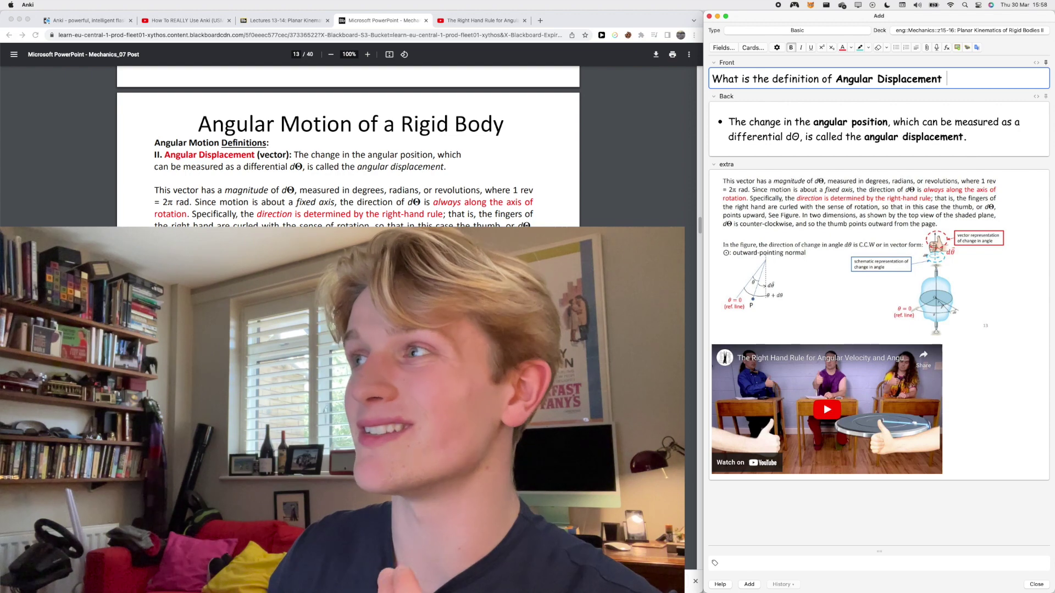
{"action": "type", "text": "?"}
{"action": "triple_click", "coordinate": [834, 137]}
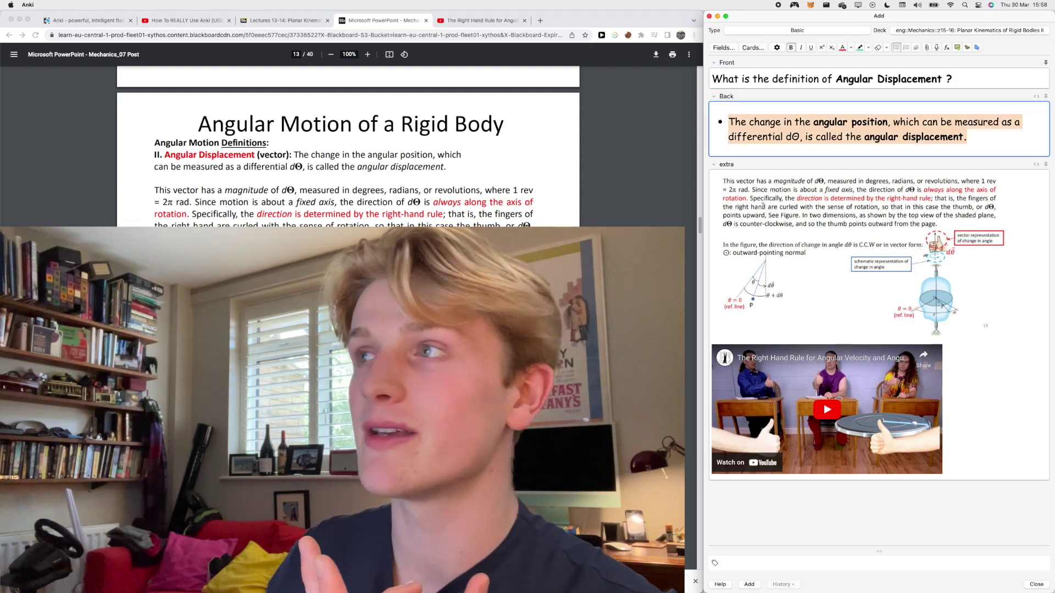
{"action": "left_click", "coordinate": [720, 171]}
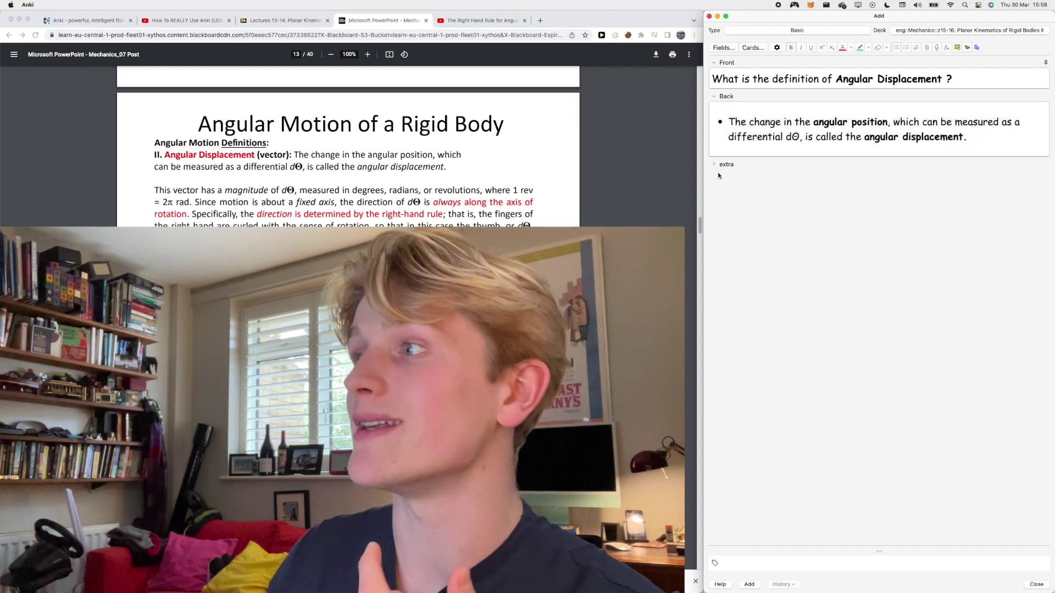
{"action": "left_click", "coordinate": [716, 169]}
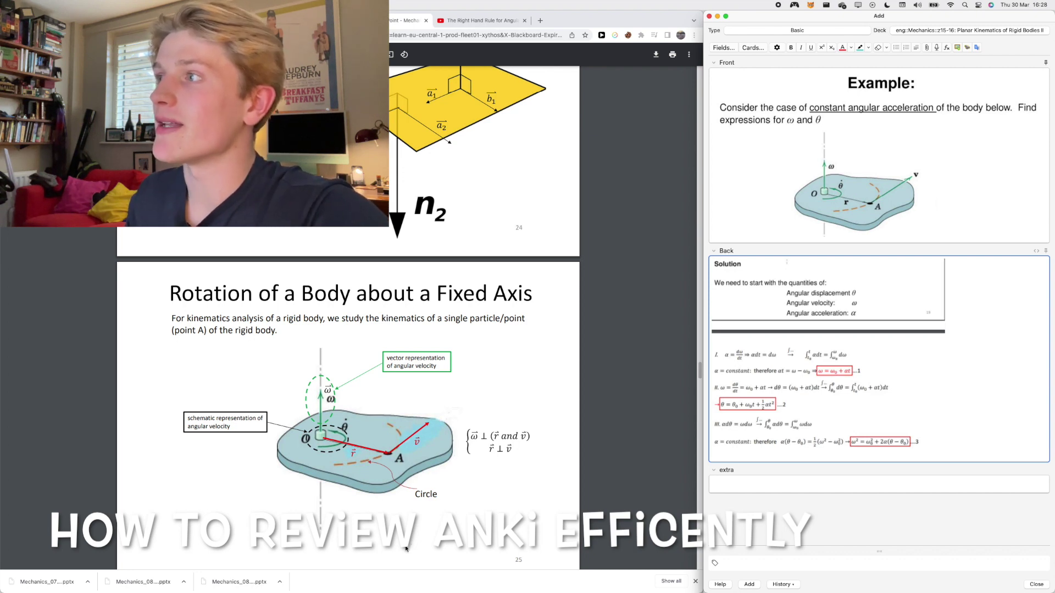
Drag the Add window to the far right to uncover the deck list with Planar Kinematics of Rigid Bodies II
{"action": "scroll", "coordinate": [324, 353], "scroll_direction": "down", "scroll_amount": 1}
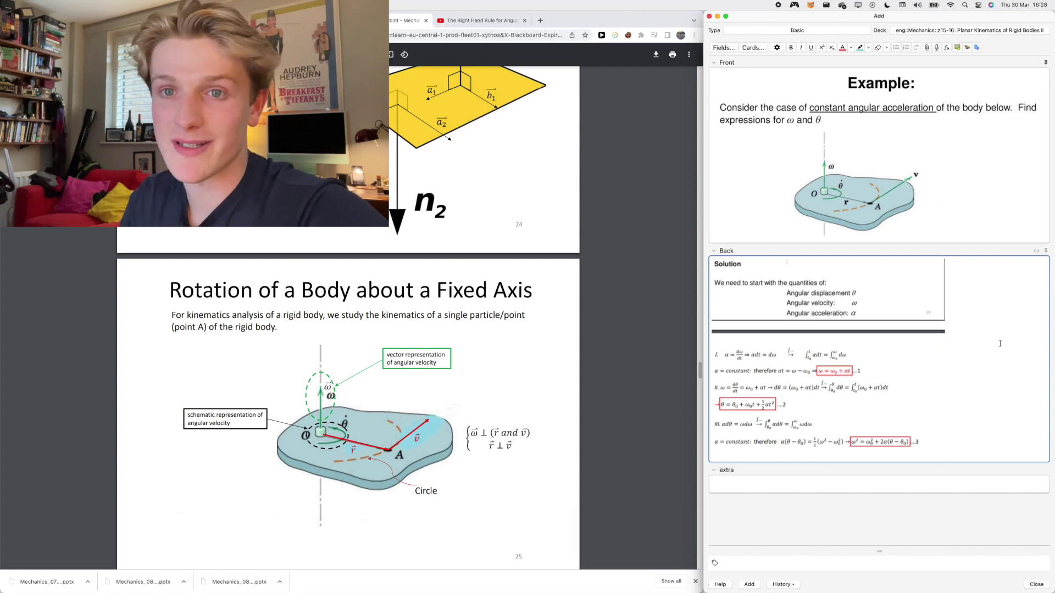
{"action": "key", "text": "super+a"}
{"action": "right_click", "coordinate": [719, 268]}
{"action": "key", "text": "Escape"}
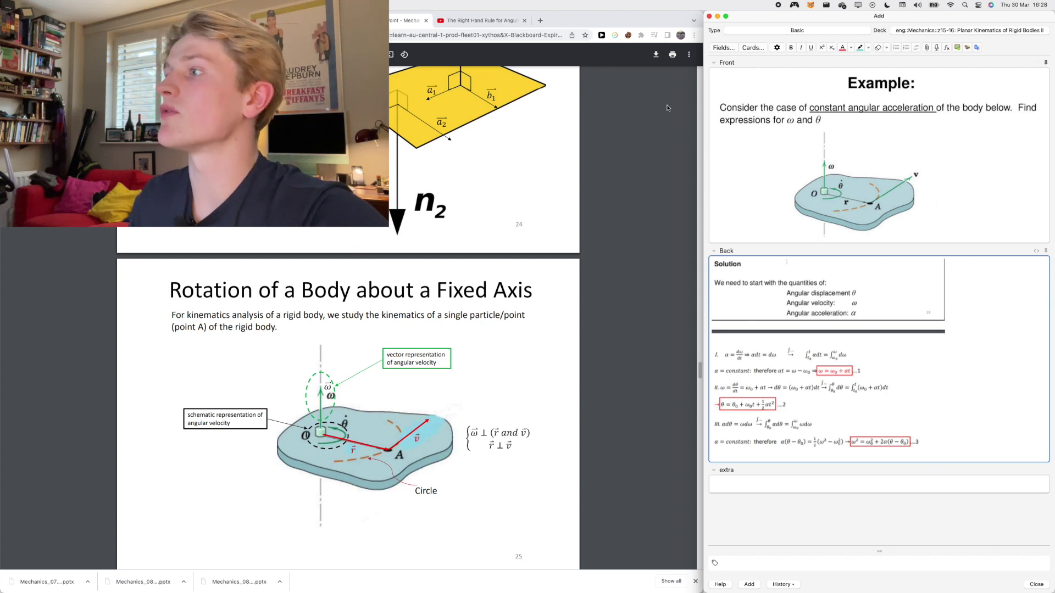
{"action": "left_click_drag", "start_coordinate": [747, 16], "coordinate": [1040, 11]}
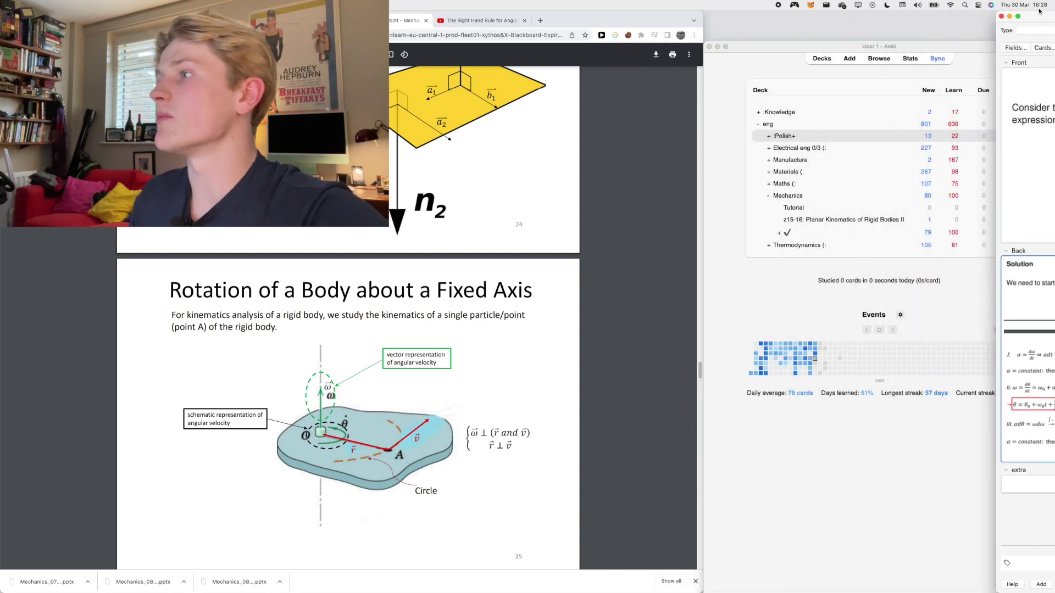
Add the example card, then study the z15-16 Planar Kinematics deck and reveal its worked solution
{"action": "key", "text": "ctrl+alt+l"}
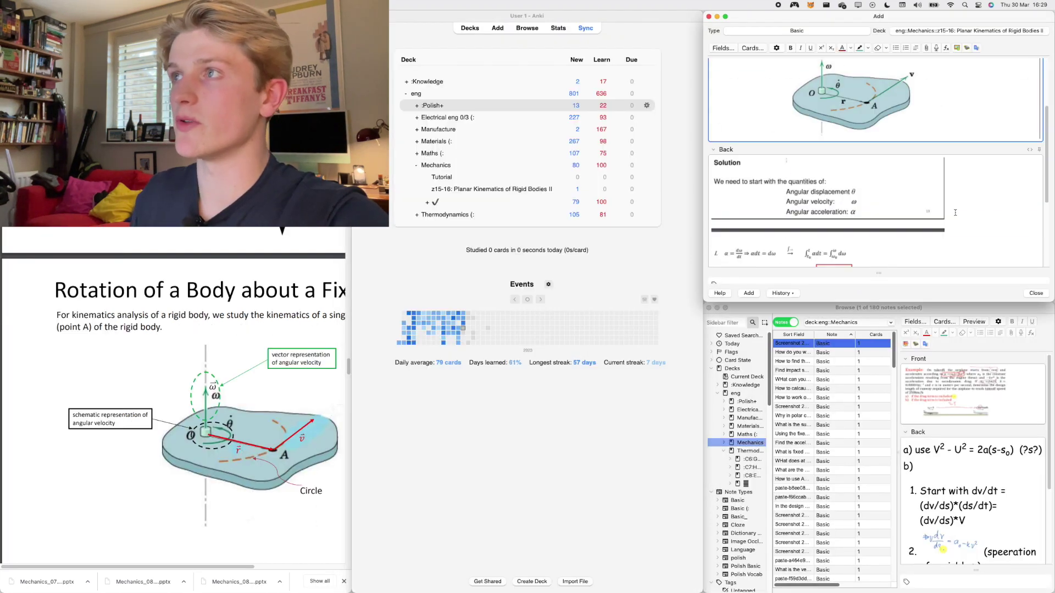
{"action": "scroll", "coordinate": [955, 213], "scroll_direction": "up", "scroll_amount": 5}
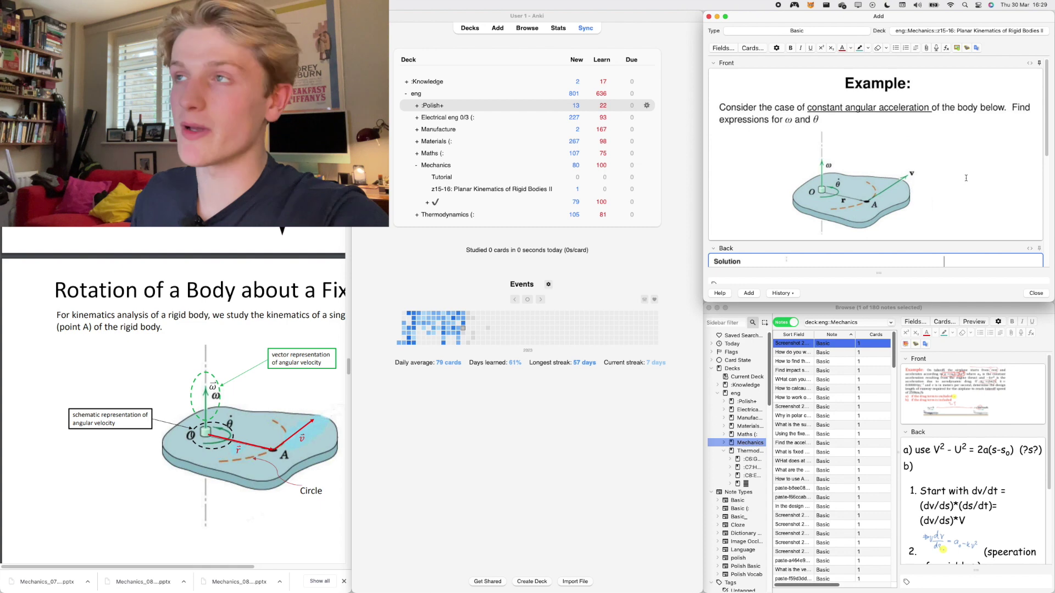
{"action": "key", "text": "ctrl+Return"}
{"action": "left_click", "coordinate": [472, 205]}
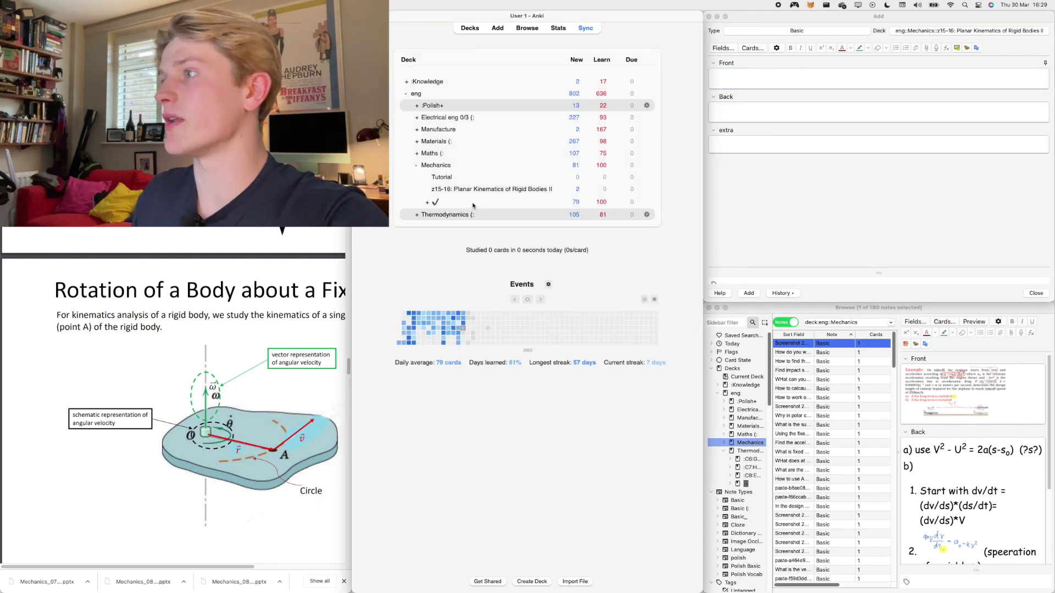
{"action": "left_click", "coordinate": [506, 191]}
{"action": "key", "text": "s"}
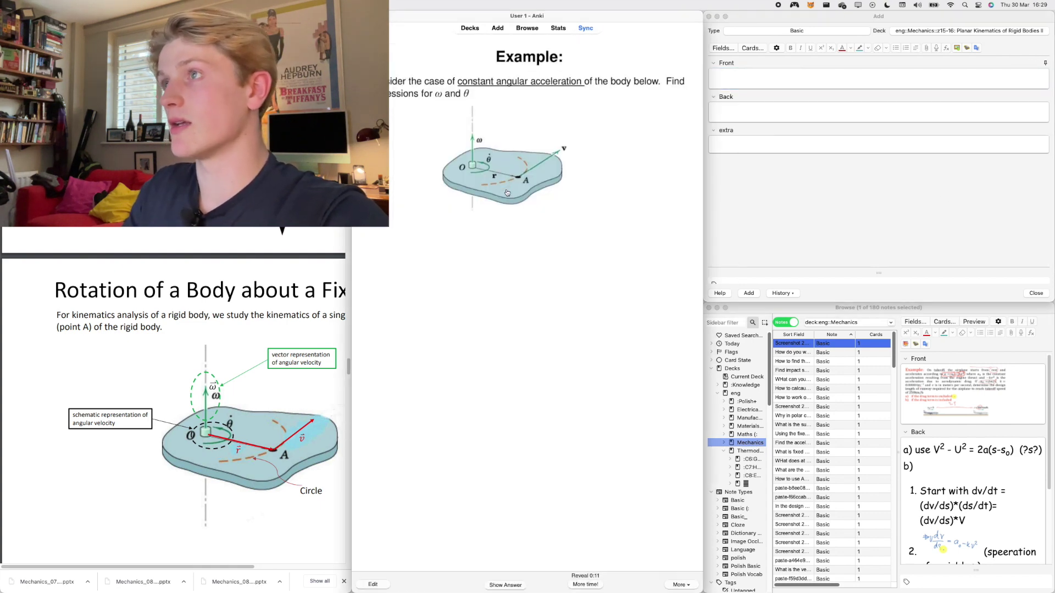
{"action": "key", "text": "space"}
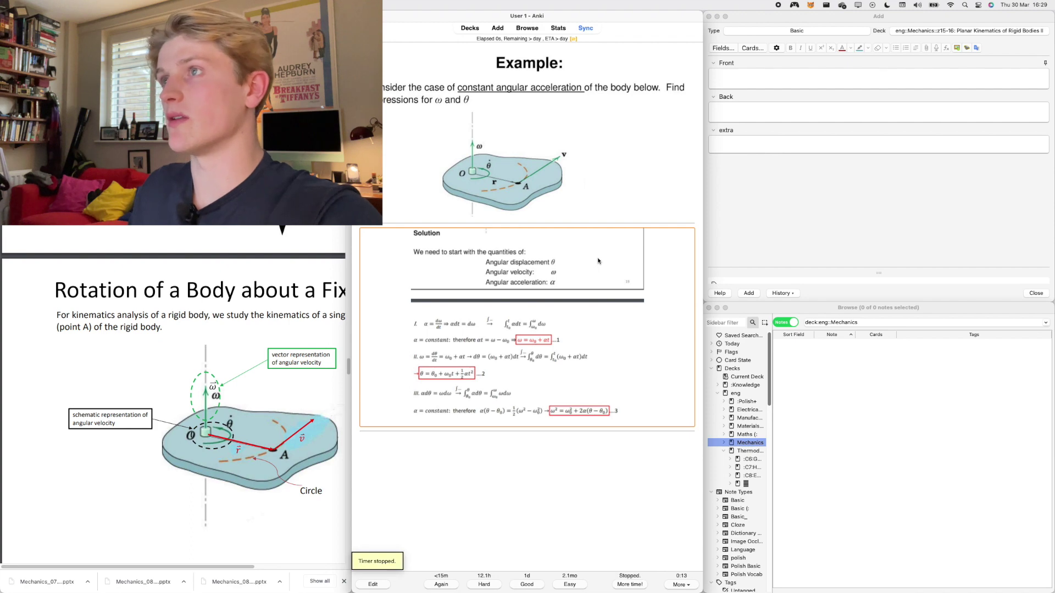
Start a card browser search for angular acceleration, correcting the misspelled word
{"action": "left_click", "coordinate": [888, 369]}
{"action": "left_click", "coordinate": [908, 324]}
{"action": "type", "text": "angl"}
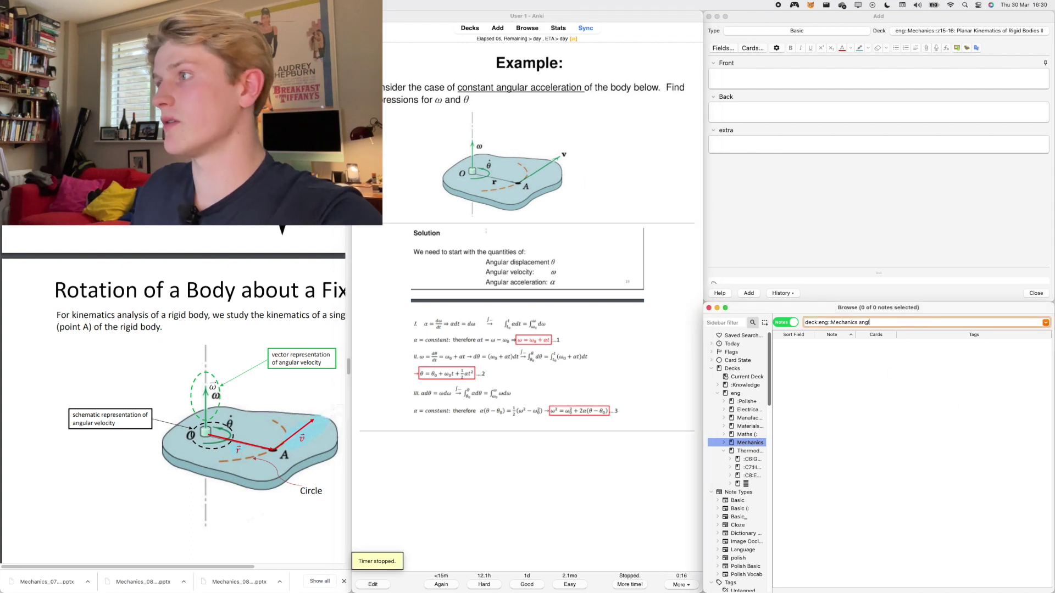
{"action": "type", "text": "ular"}
{"action": "key", "text": "BackSpace"}
{"action": "key", "text": "BackSpace"}
{"action": "key", "text": "BackSpace"}
{"action": "key", "text": "BackSpace"}
{"action": "key", "text": "BackSpace"}
{"action": "key", "text": "BackSpace"}
{"action": "key", "text": "BackSpace"}
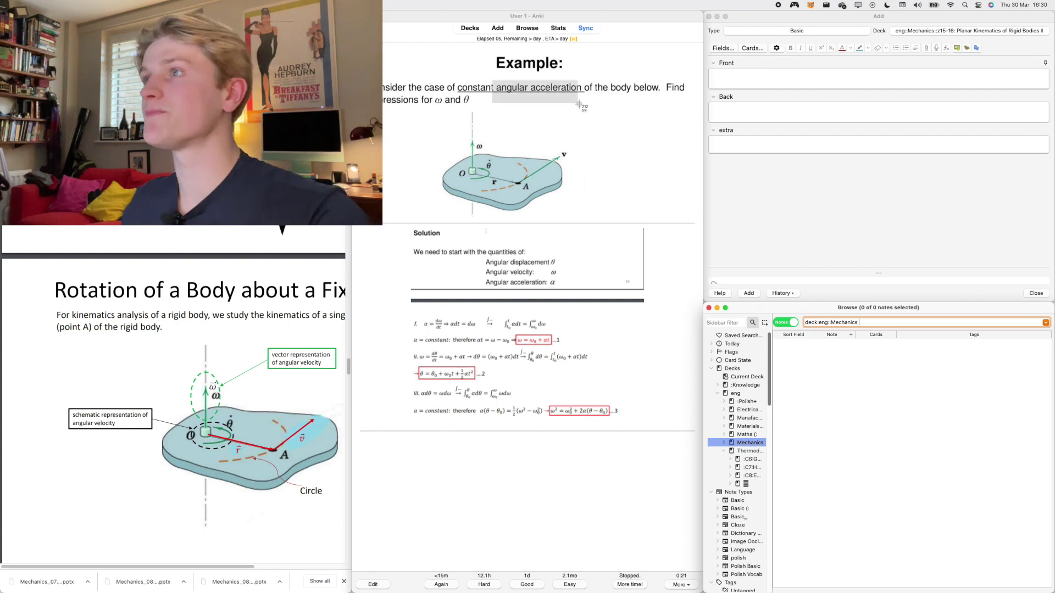
Search the browser for 'angular acceleration' and inspect the matching note's Back field and image, widening the editor
{"action": "type", "text": "t angular acceleration"}
{"action": "key", "text": "Return"}
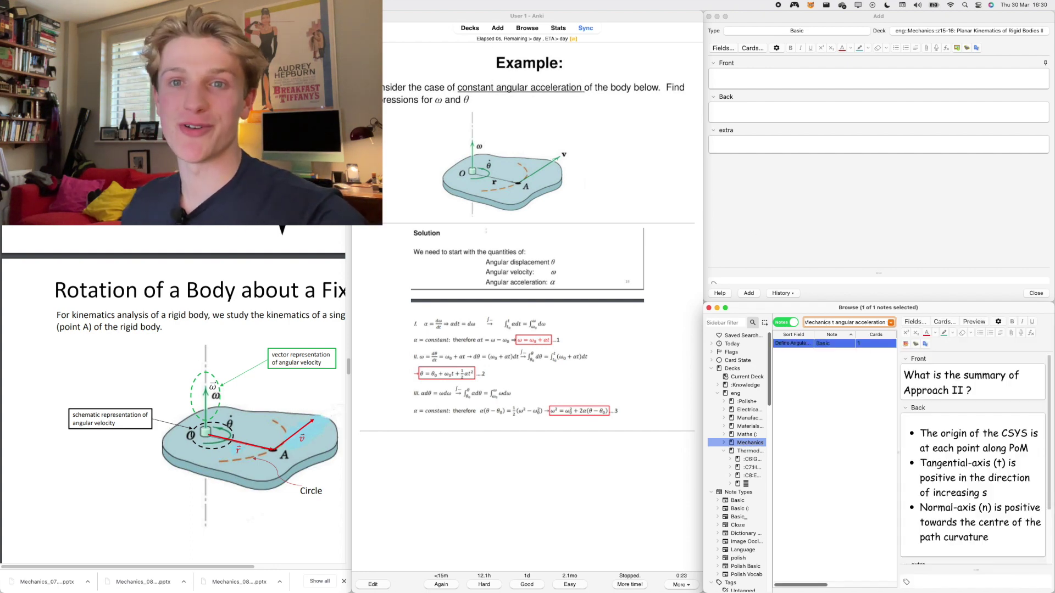
{"action": "left_click", "coordinate": [956, 424]}
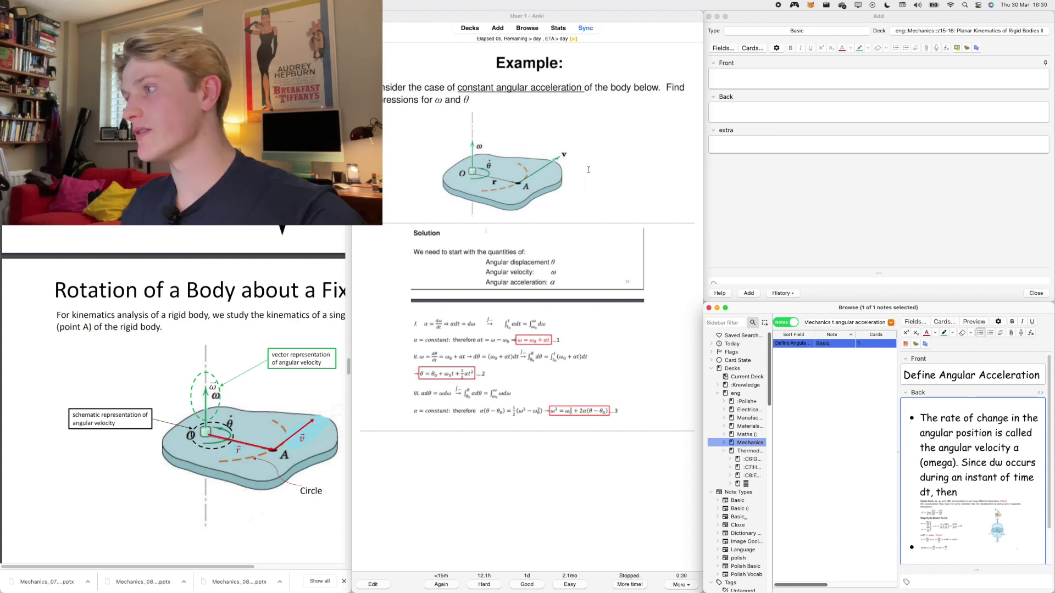
{"action": "scroll", "coordinate": [962, 468], "scroll_direction": "down", "scroll_amount": 2}
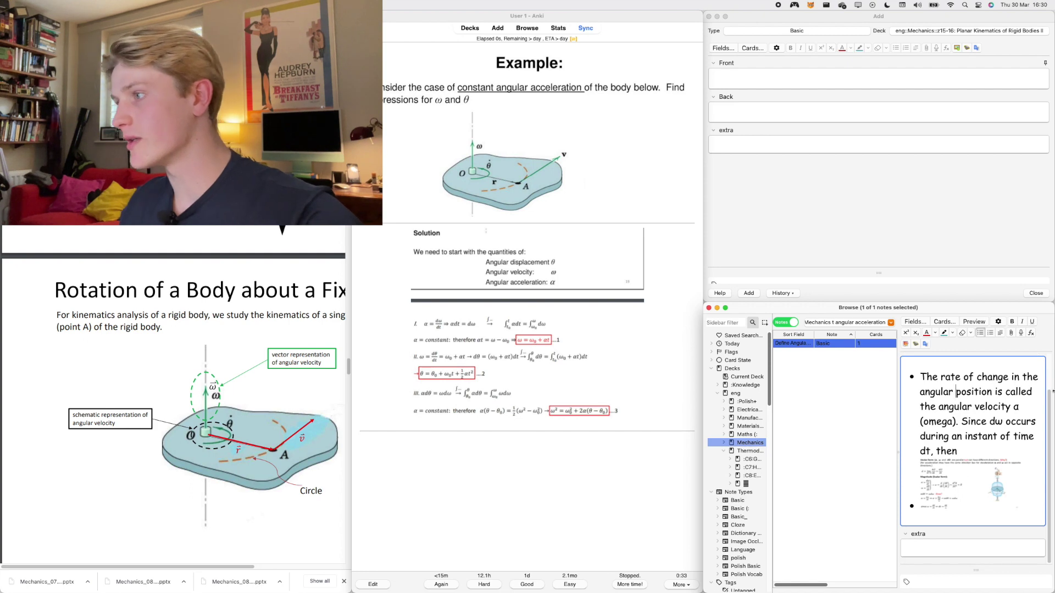
{"action": "scroll", "coordinate": [962, 469], "scroll_direction": "up", "scroll_amount": 2}
{"action": "scroll", "coordinate": [953, 403], "scroll_direction": "down", "scroll_amount": 2}
{"action": "scroll", "coordinate": [953, 402], "scroll_direction": "down", "scroll_amount": 1}
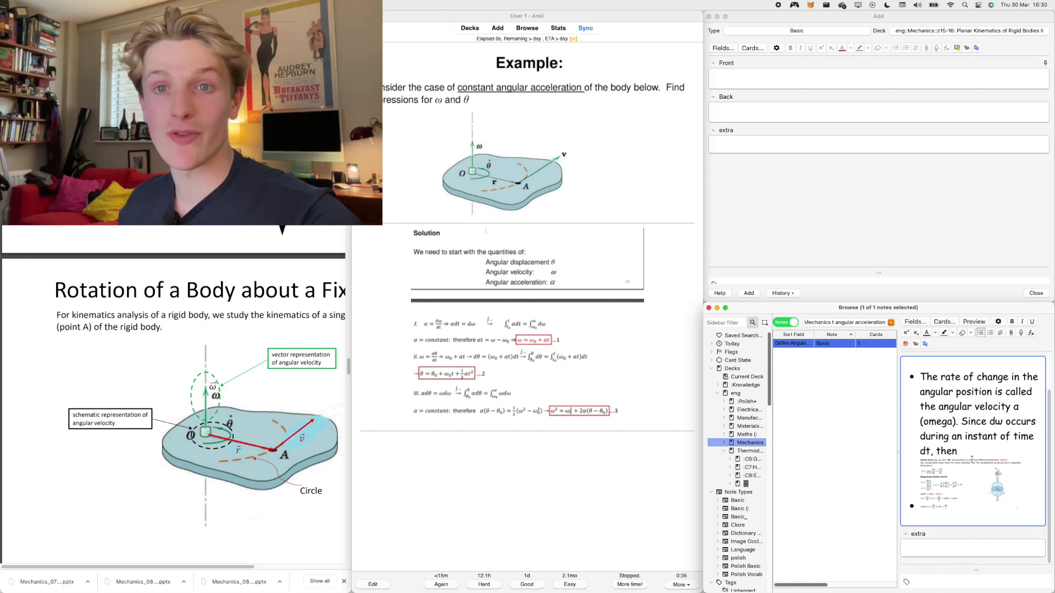
{"action": "left_click", "coordinate": [961, 484]}
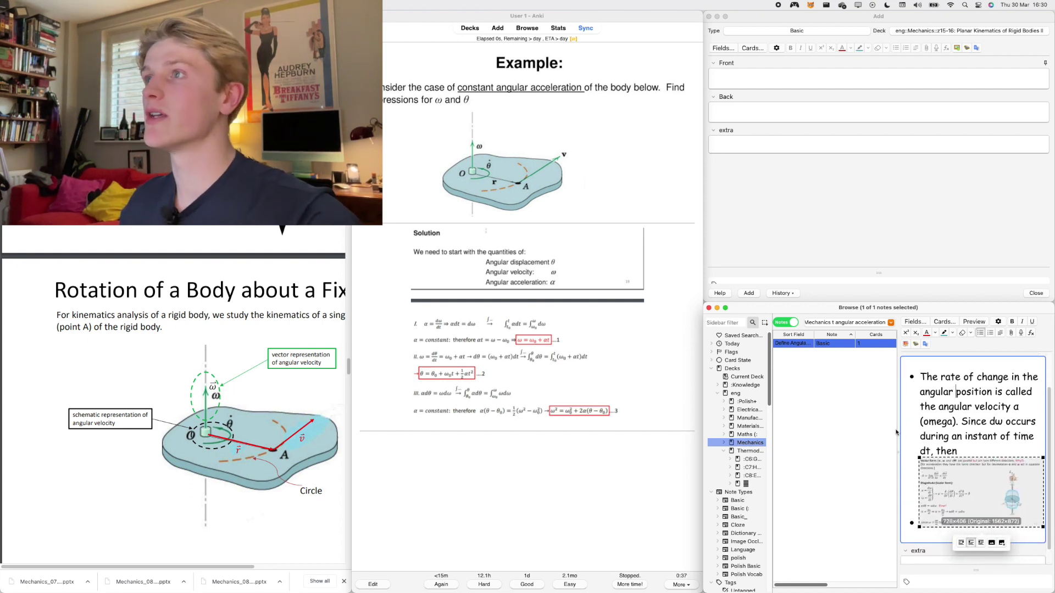
{"action": "left_click_drag", "start_coordinate": [896, 432], "coordinate": [843, 432]}
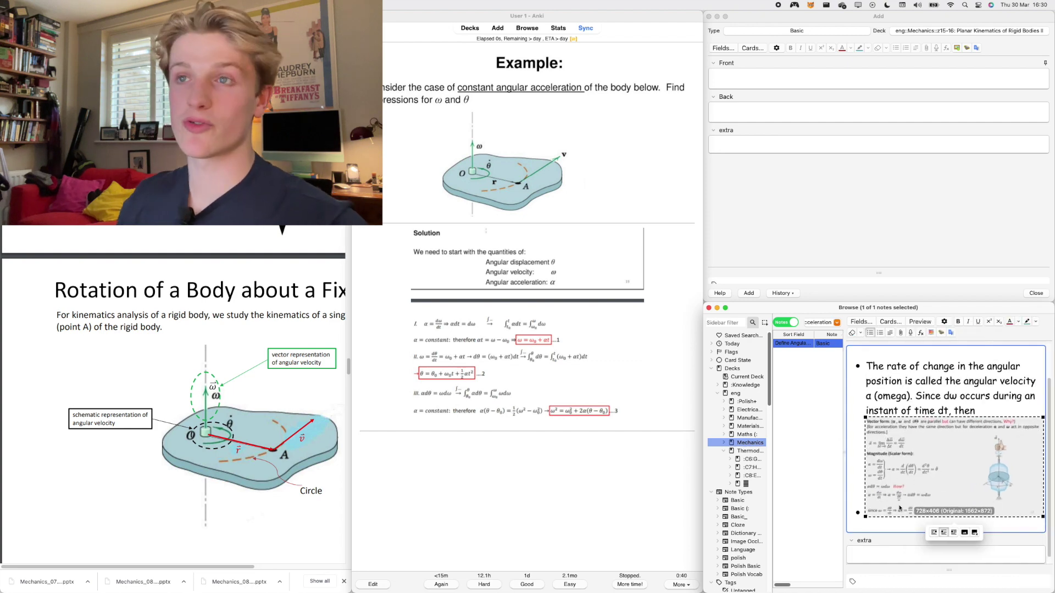
{"action": "left_click", "coordinate": [901, 525]}
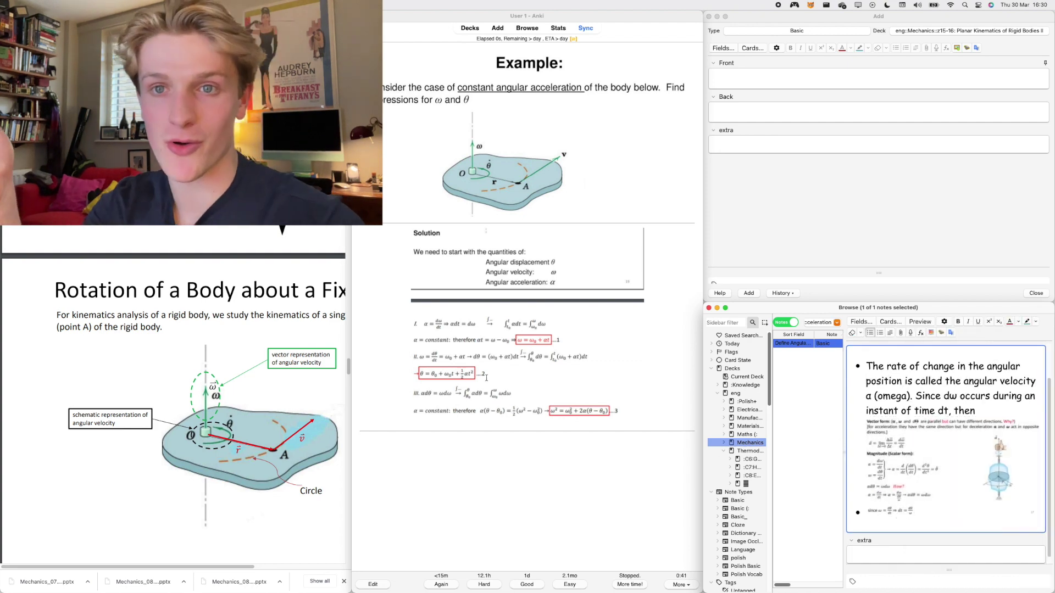
Compare the review card's example question with the new-card editor's Front and Back fields
{"action": "left_click", "coordinate": [618, 367]}
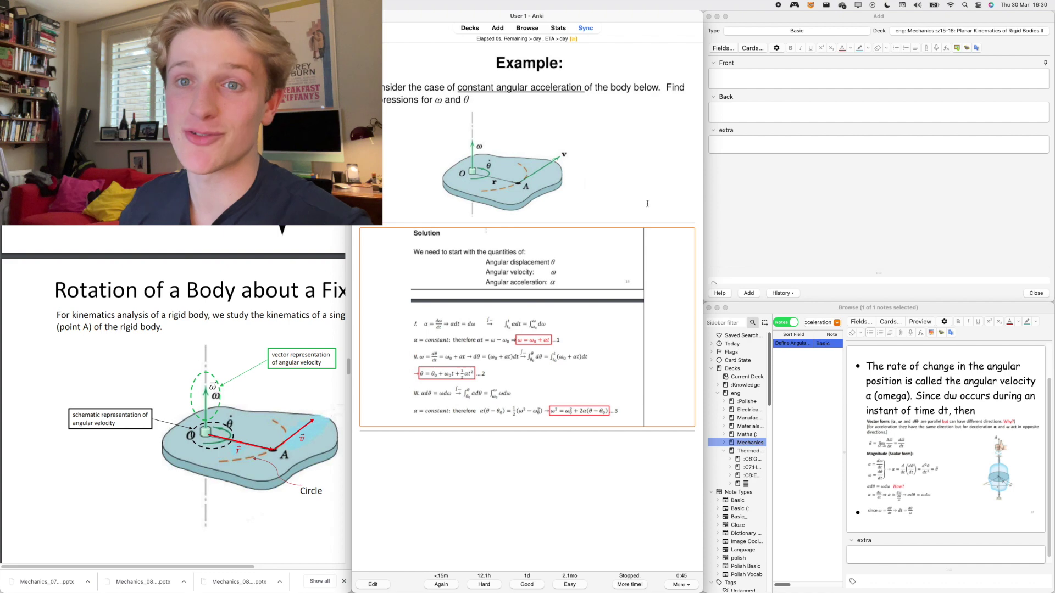
{"action": "left_click", "coordinate": [778, 416]}
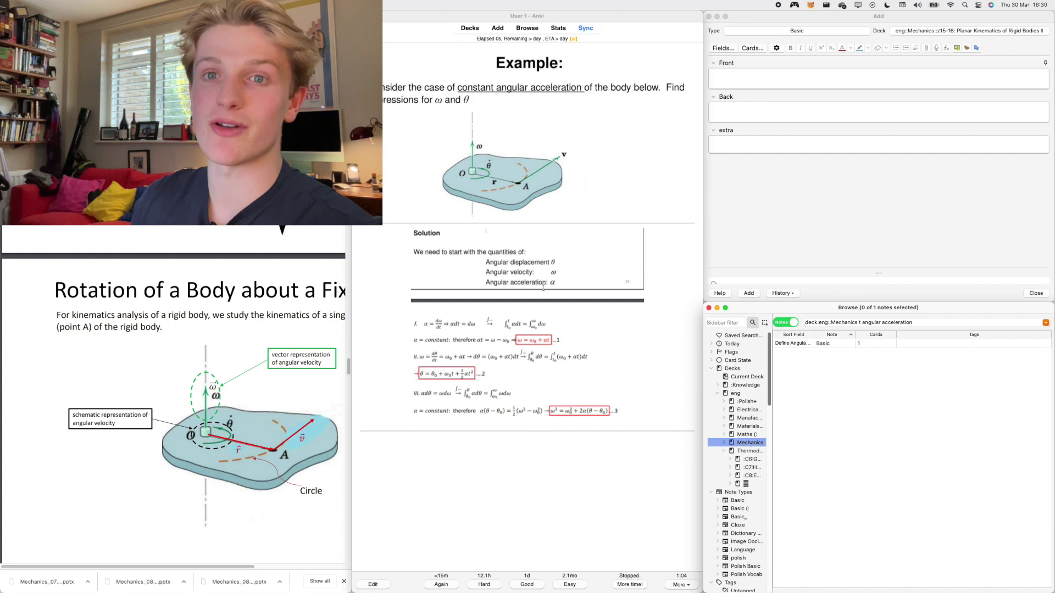
{"action": "left_click", "coordinate": [637, 152]}
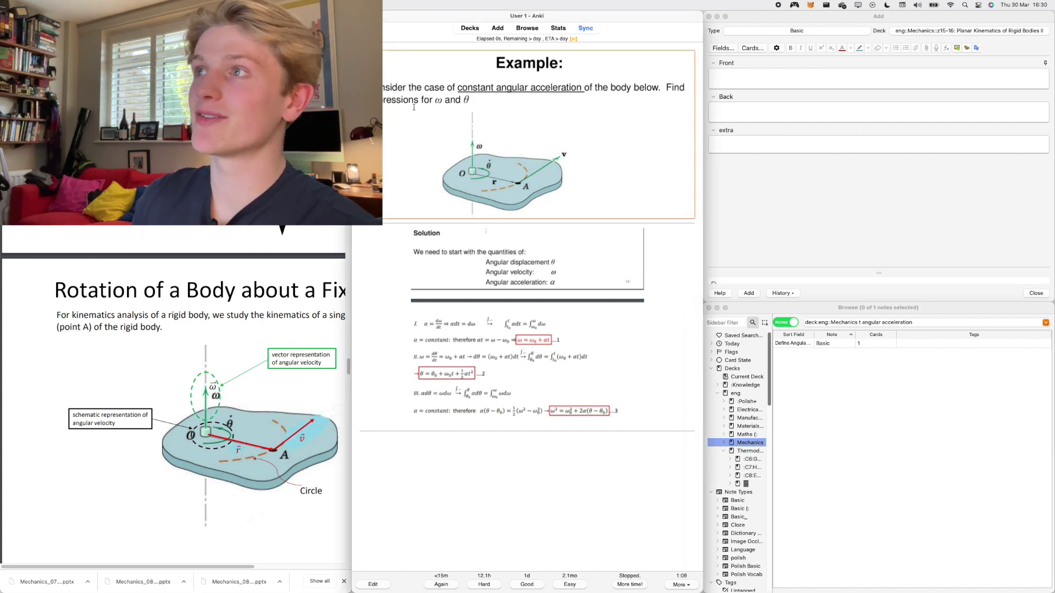
{"action": "left_click", "coordinate": [853, 161]}
{"action": "left_click", "coordinate": [711, 86]}
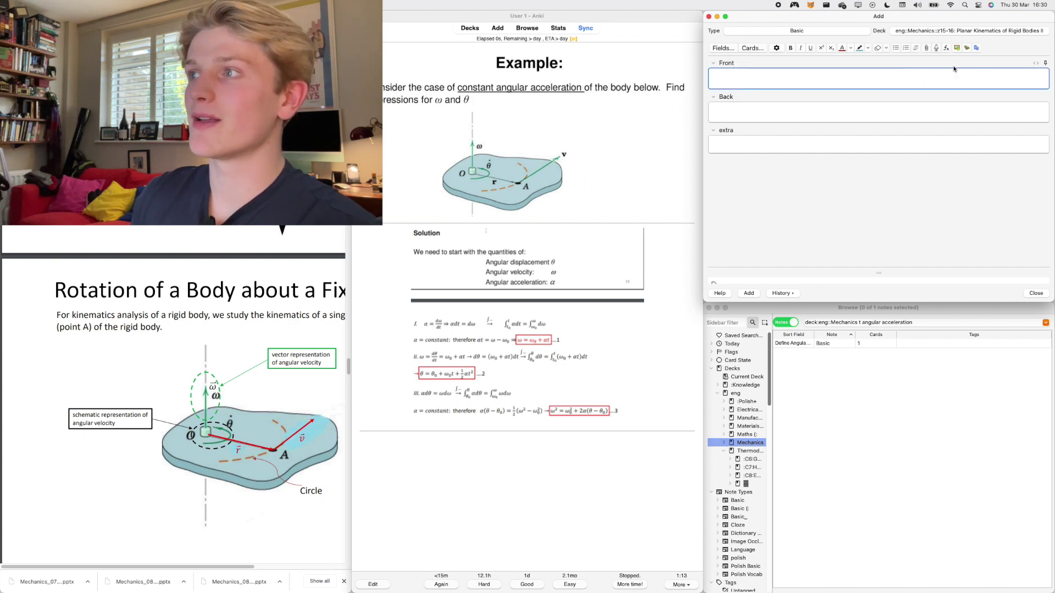
{"action": "left_click", "coordinate": [623, 131]}
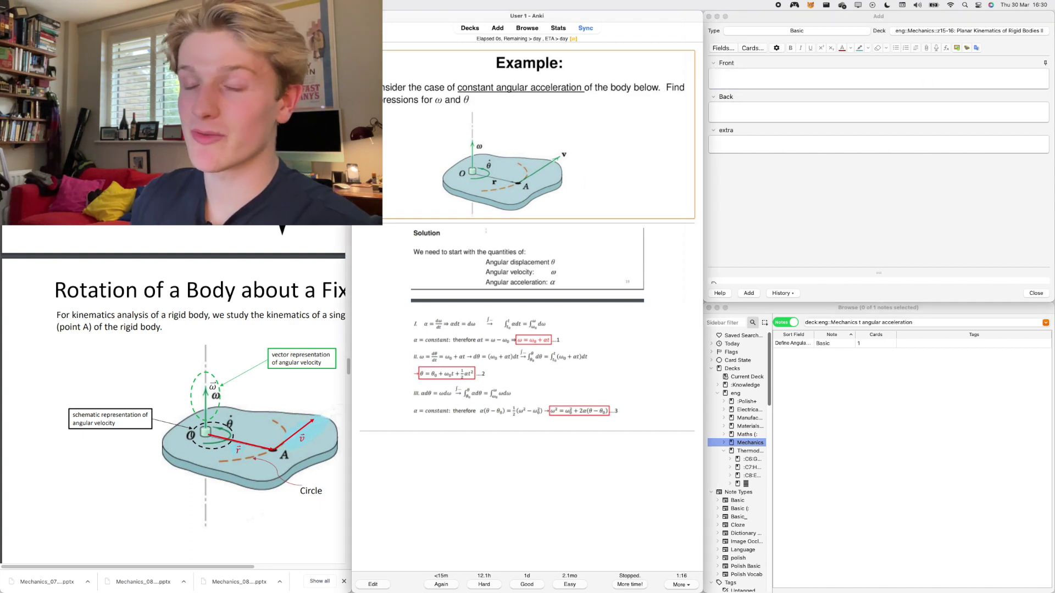
{"action": "triple_click", "coordinate": [622, 130]}
{"action": "left_click_drag", "start_coordinate": [622, 130], "coordinate": [725, 194]}
{"action": "left_click", "coordinate": [767, 111]}
{"action": "left_click", "coordinate": [760, 118]}
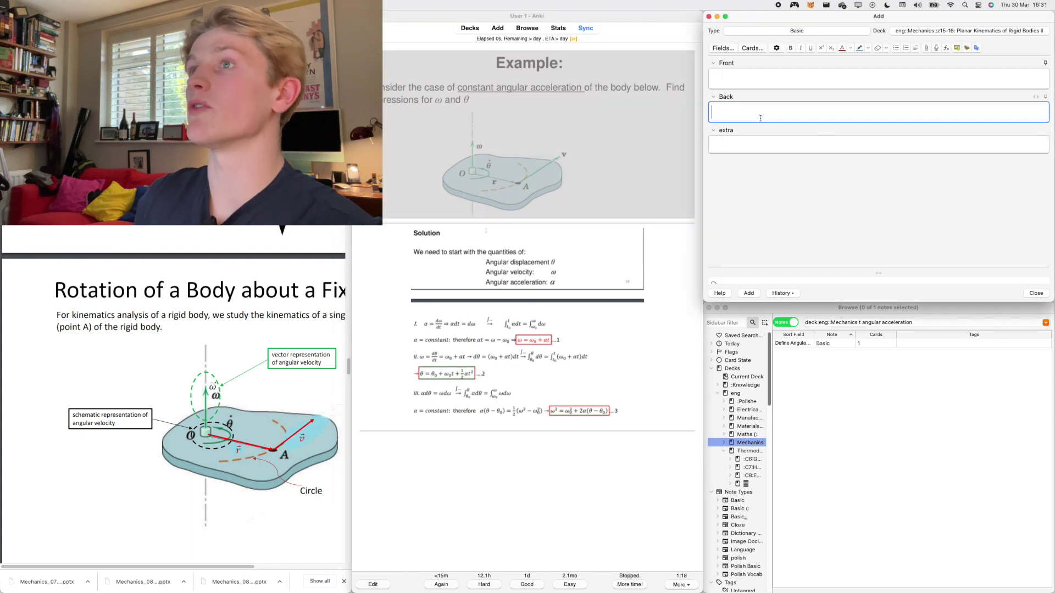
{"action": "left_click", "coordinate": [601, 282]}
{"action": "left_click", "coordinate": [699, 267]}
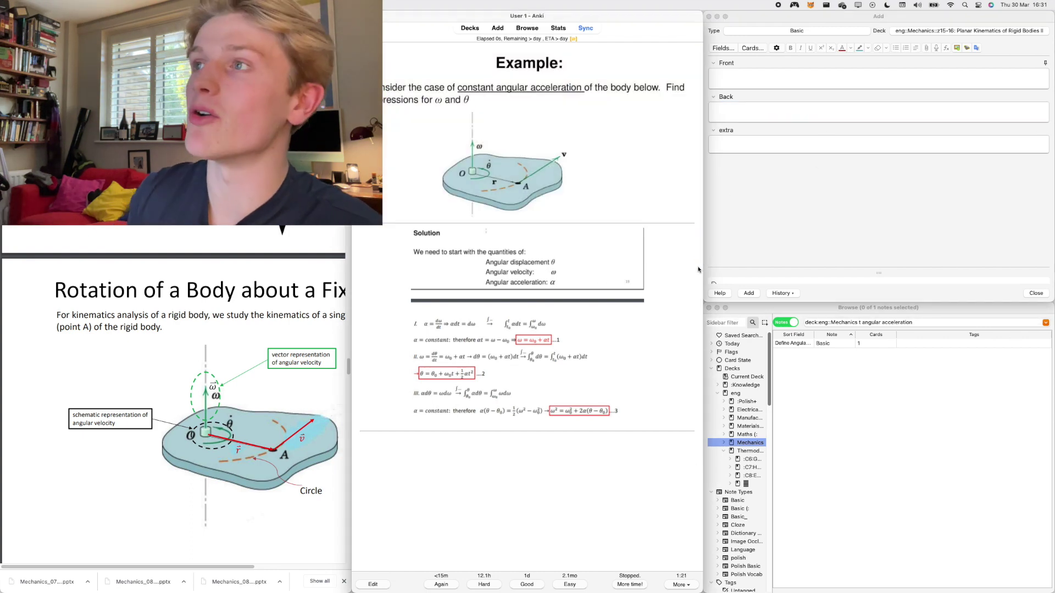
Open the Define Angular Acceleration note in the card browser for editing
{"action": "left_click", "coordinate": [946, 433]}
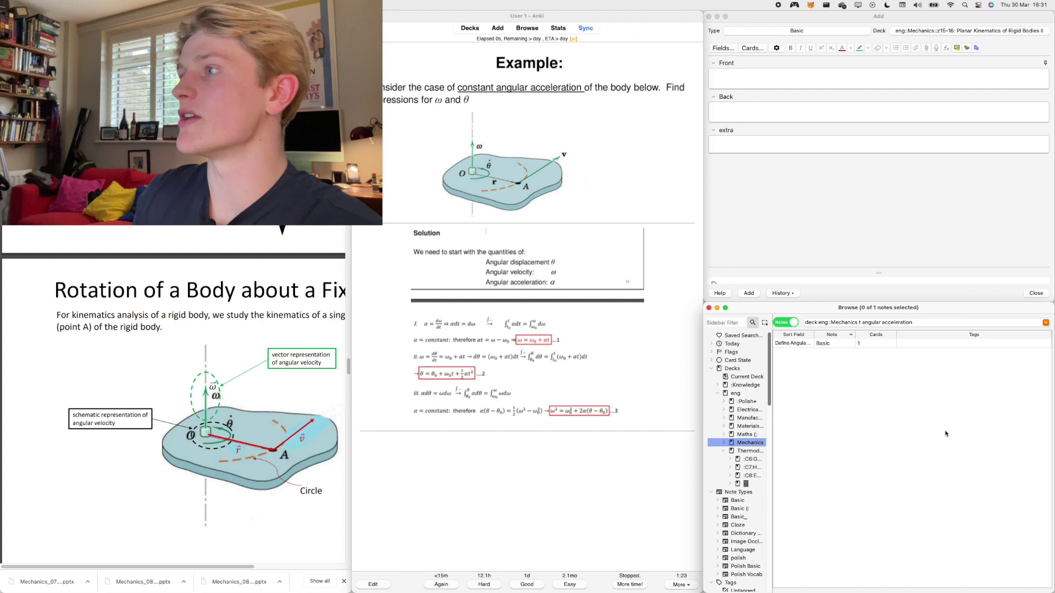
{"action": "key", "text": "super+Tab"}
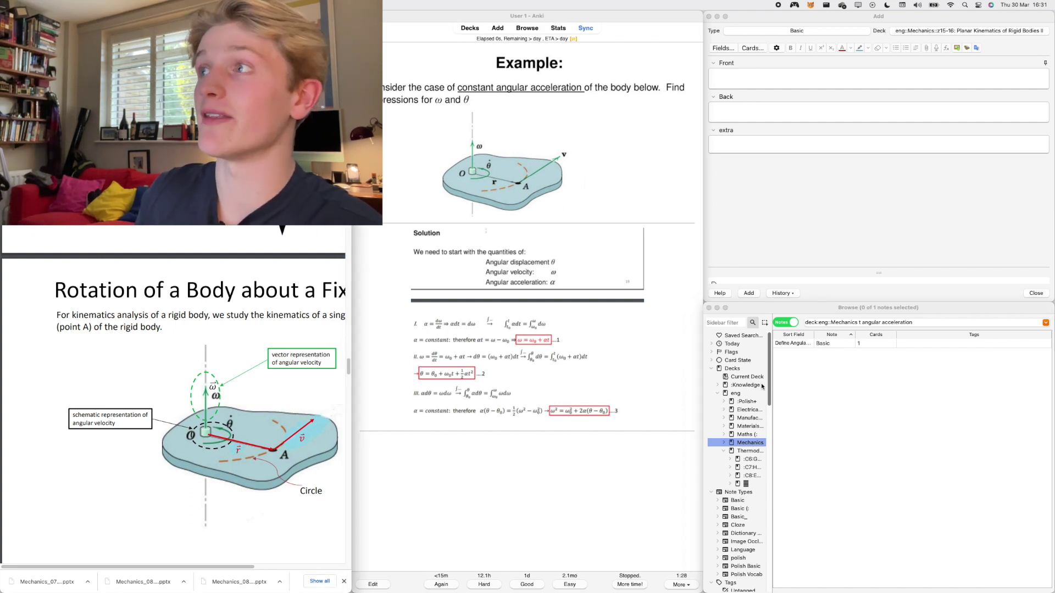
{"action": "left_click", "coordinate": [872, 356]}
{"action": "left_click", "coordinate": [928, 345]}
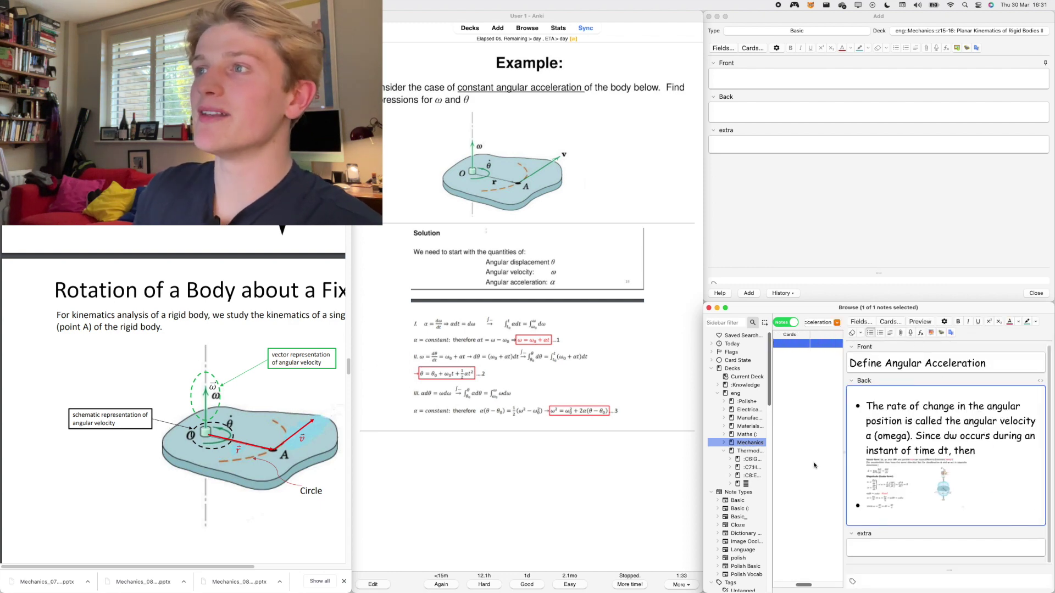
{"action": "key", "text": "super+Tab"}
{"action": "left_click", "coordinate": [855, 148]}
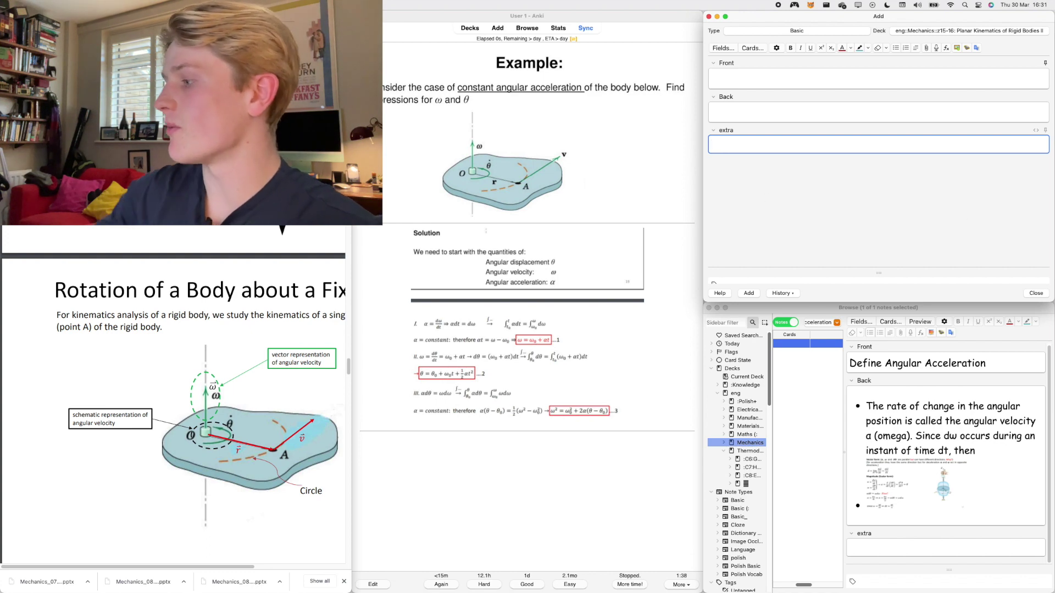
{"action": "left_click", "coordinate": [686, 226]}
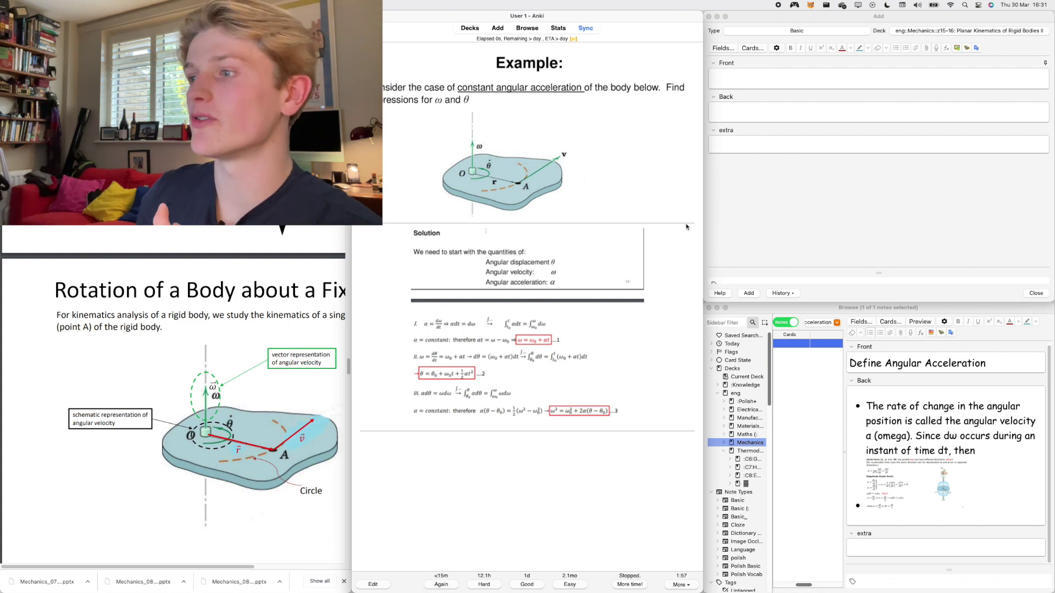
On the Angular Displacement card, stop the timer, reveal the answer, and play then pause the right-hand-rule video
{"action": "key", "text": "space"}
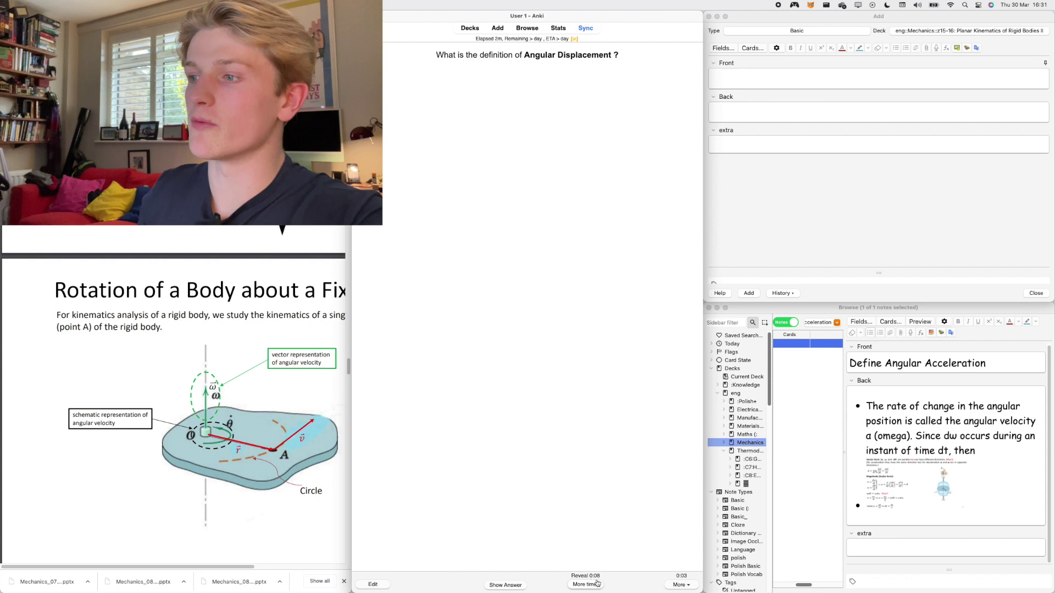
{"action": "key", "text": "p"}
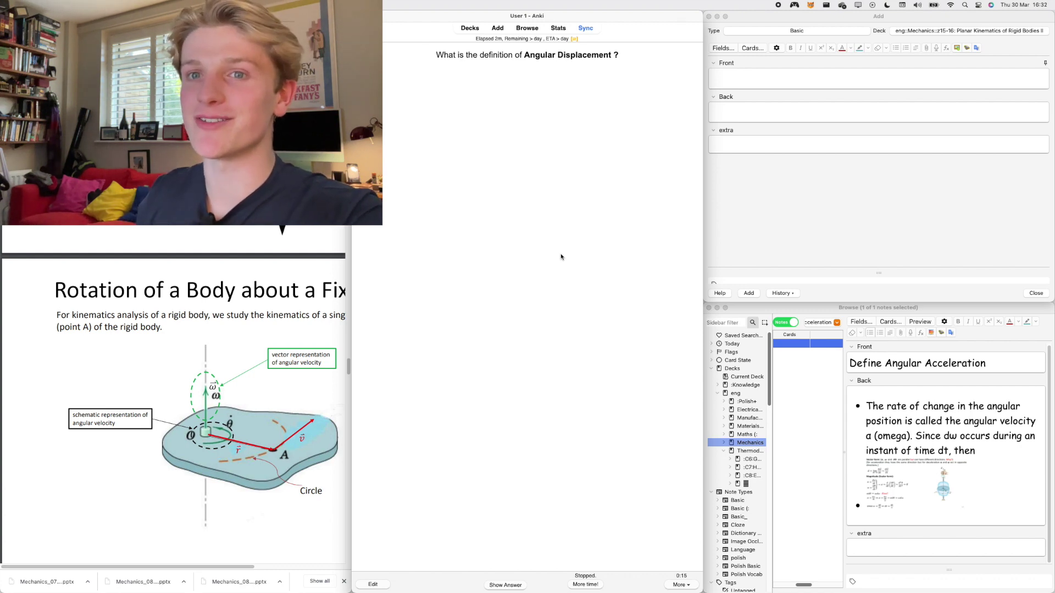
{"action": "key", "text": "space"}
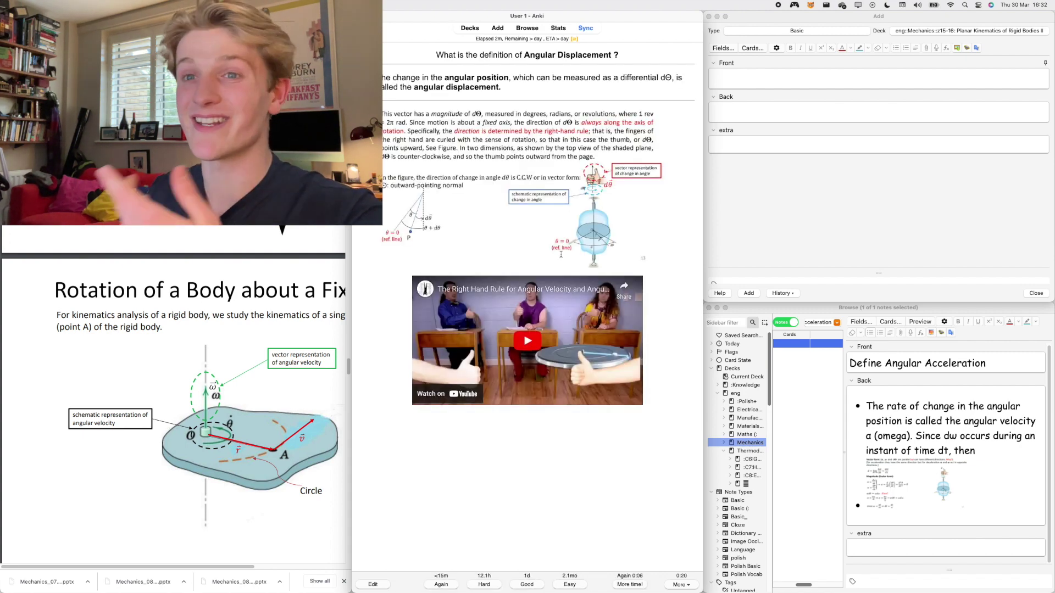
{"action": "left_click", "coordinate": [531, 346]}
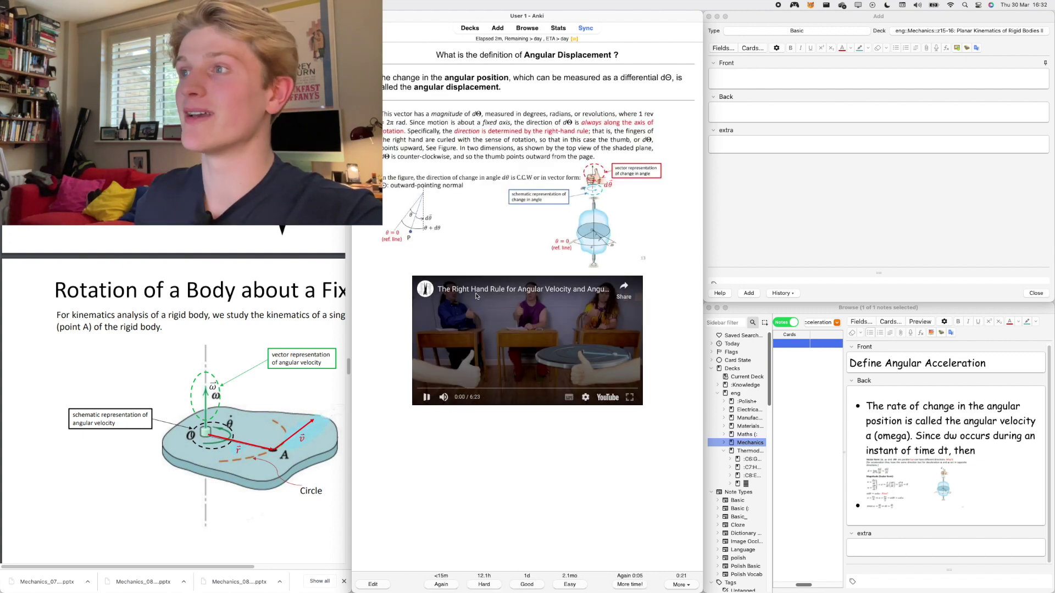
{"action": "left_click", "coordinate": [532, 347]}
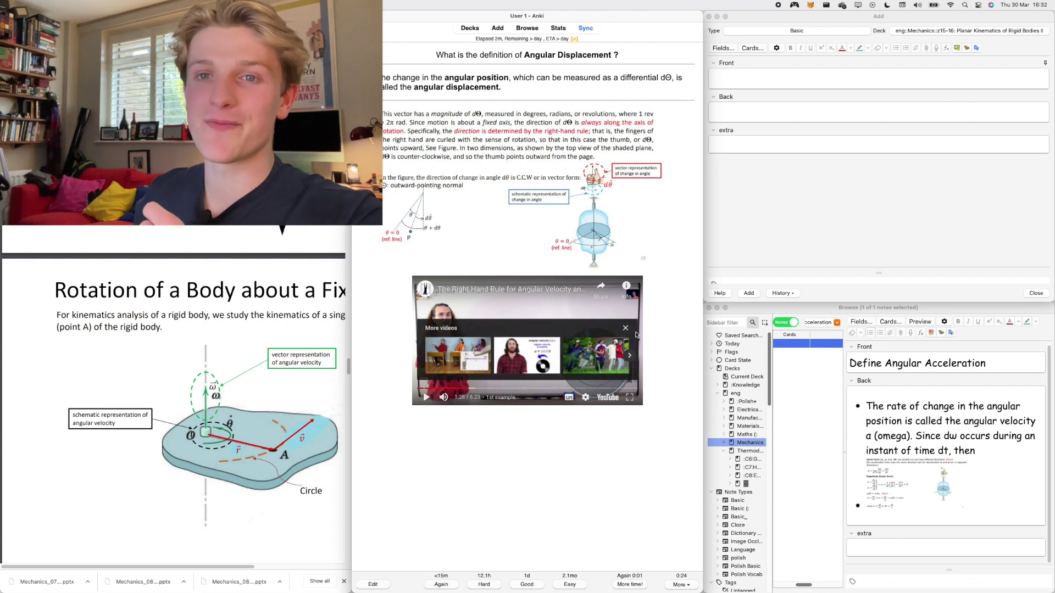
{"action": "key", "text": "space"}
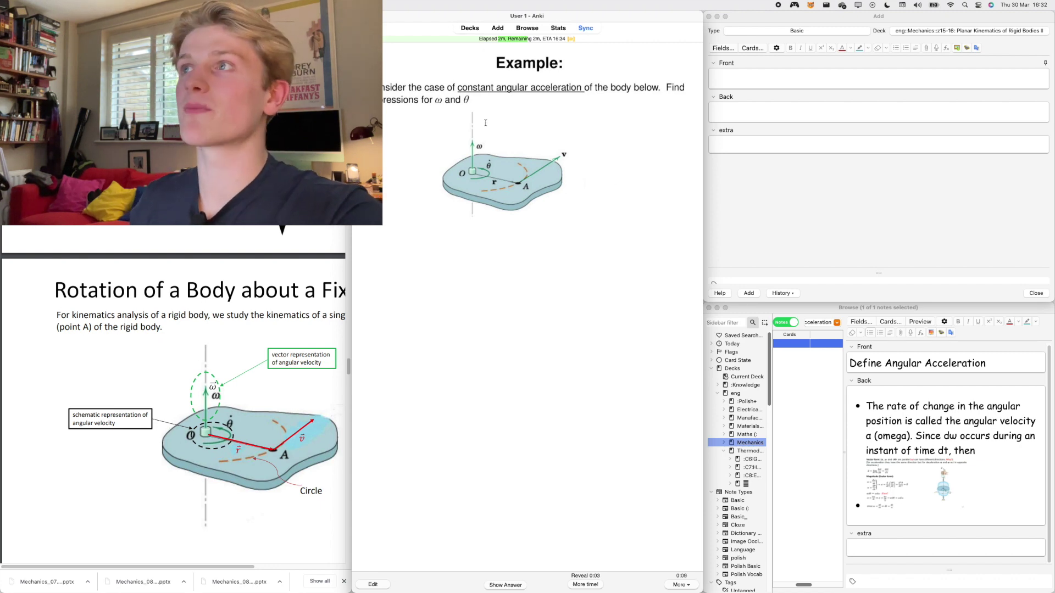
{"action": "key", "text": "alt+s"}
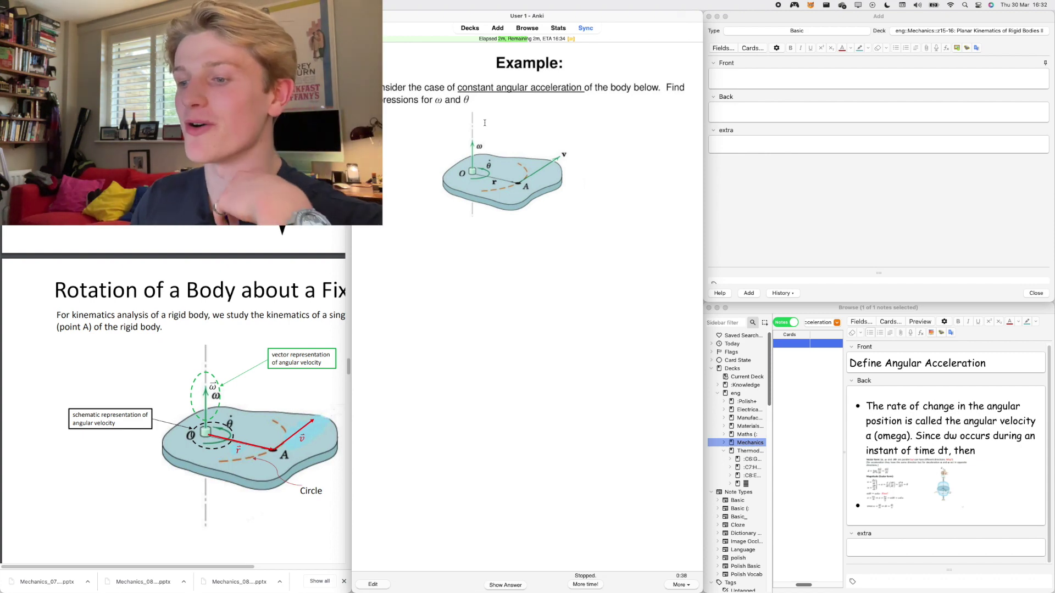
{"action": "left_click", "coordinate": [860, 476]}
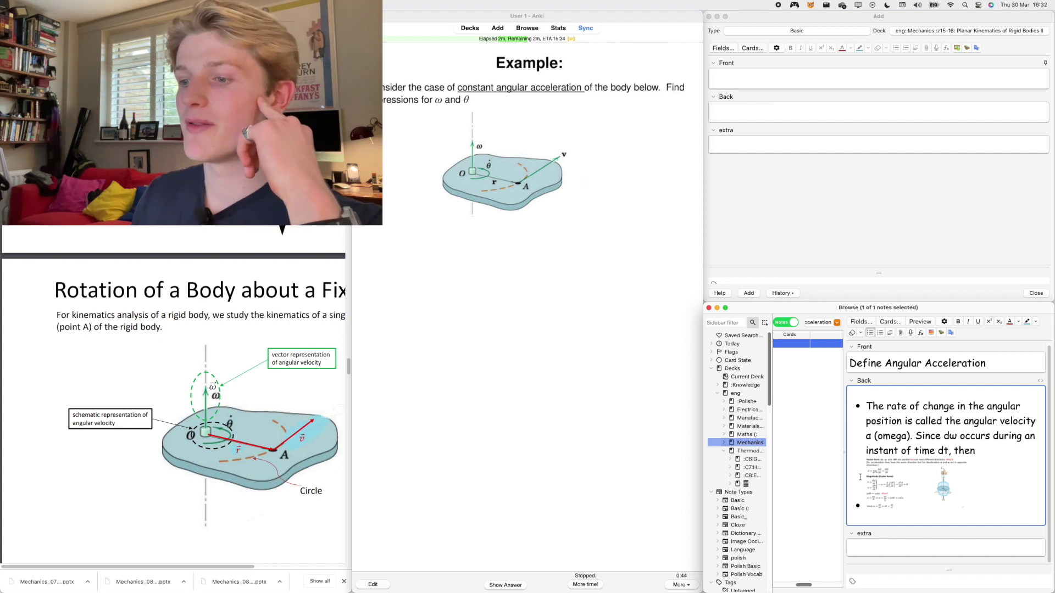
{"action": "left_click", "coordinate": [165, 286]}
{"action": "left_click", "coordinate": [420, 264]}
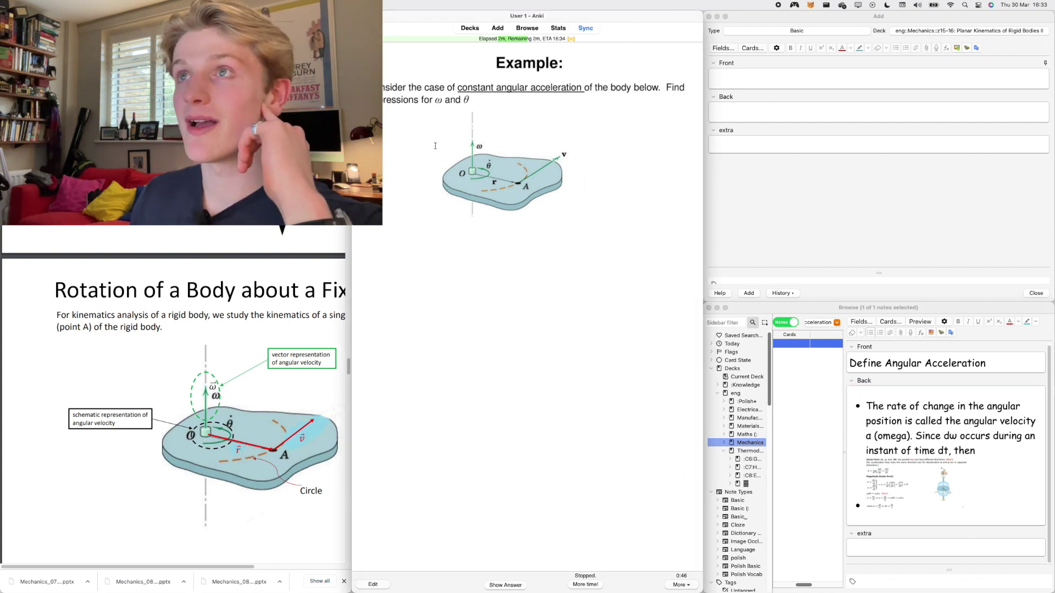
{"action": "key", "text": "ctrl+Tab"}
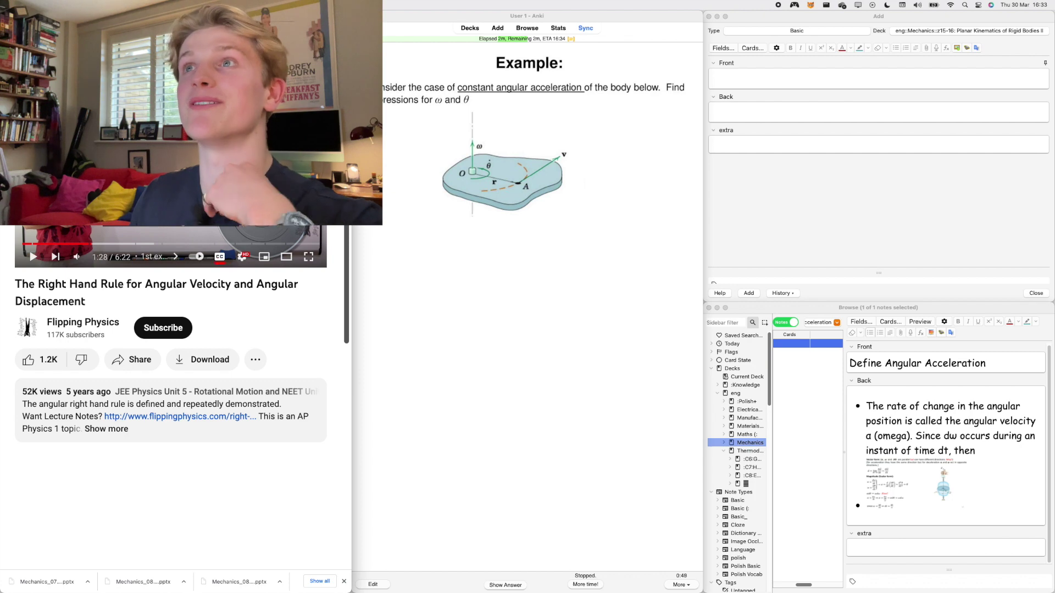
{"action": "key", "text": "ctrl+shift+Tab"}
{"action": "key", "text": "ctrl+t"}
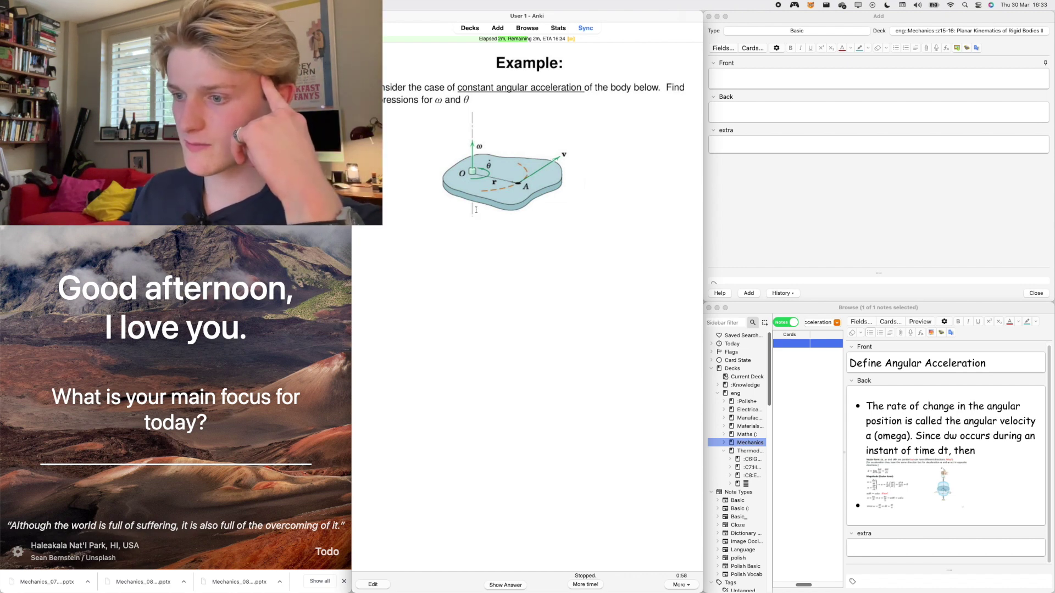
{"action": "left_click", "coordinate": [469, 28]}
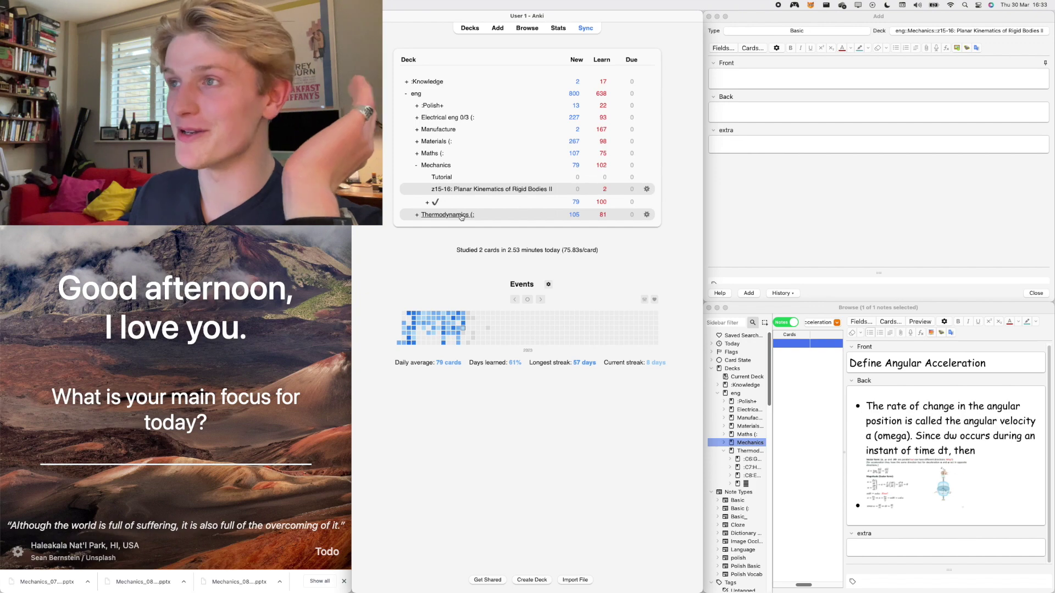
In the browser, select all 187 Thermodynamics notes and switch the list to Cards mode
{"action": "left_click", "coordinate": [781, 426]}
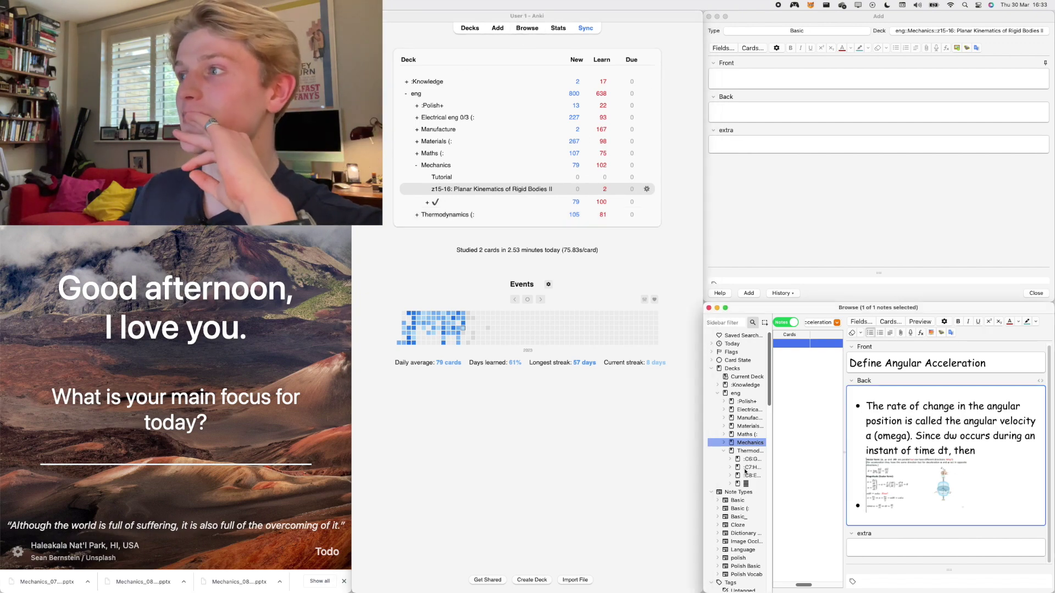
{"action": "left_click", "coordinate": [749, 451]}
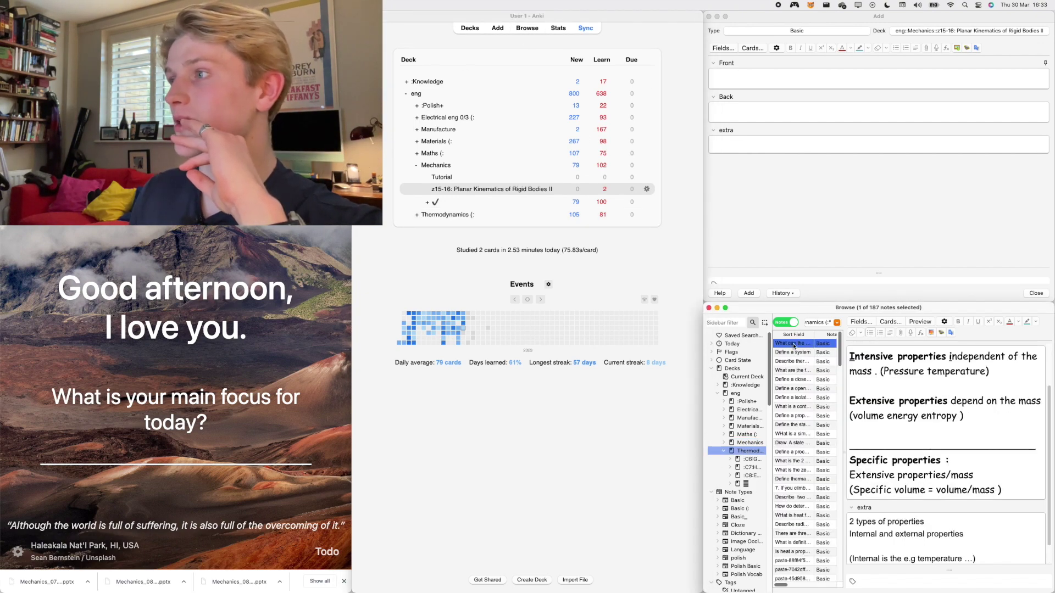
{"action": "left_click_drag", "start_coordinate": [794, 346], "coordinate": [856, 590]}
{"action": "right_click", "coordinate": [834, 392]}
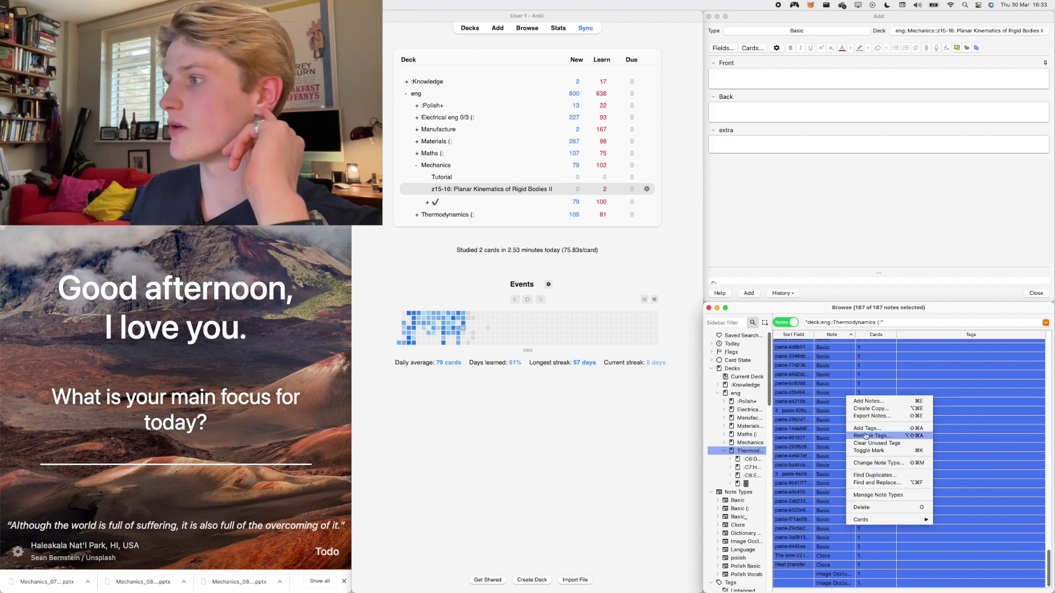
{"action": "key", "text": "Escape"}
{"action": "key", "text": "super+alt+t"}
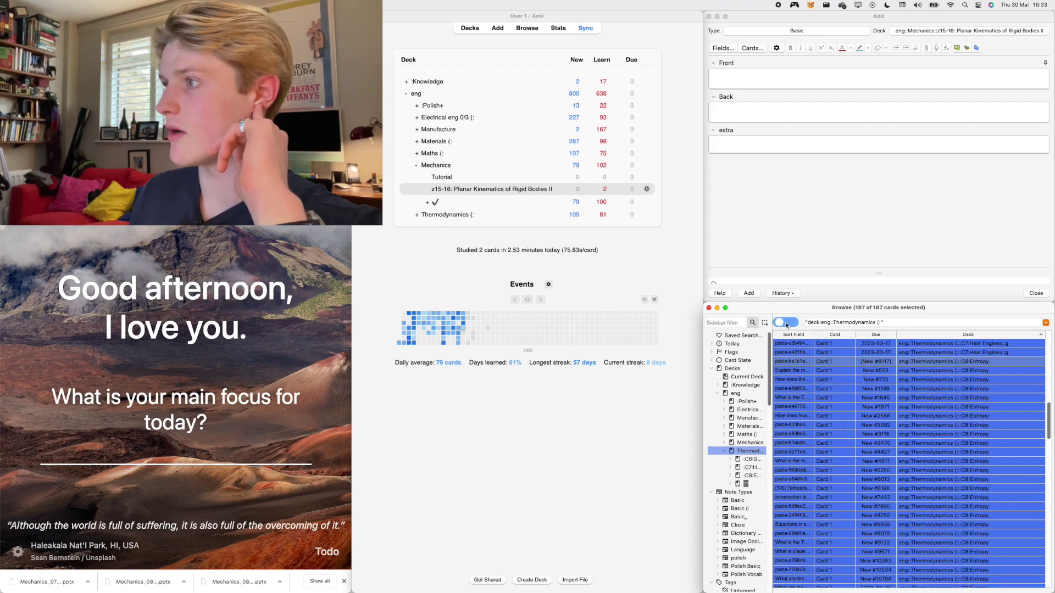
Dismiss the card actions menu, return to the deck overview and collapse the eng deck
{"action": "right_click", "coordinate": [862, 412]}
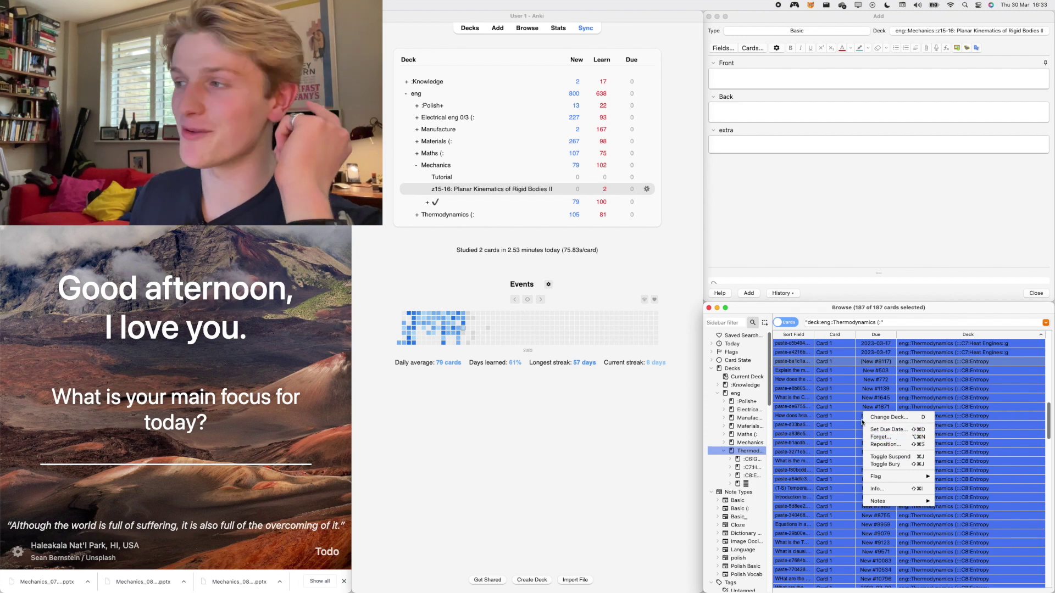
{"action": "left_click", "coordinate": [852, 406]}
{"action": "left_click", "coordinate": [849, 398]}
{"action": "scroll", "coordinate": [841, 428], "scroll_direction": "right", "scroll_amount": 3}
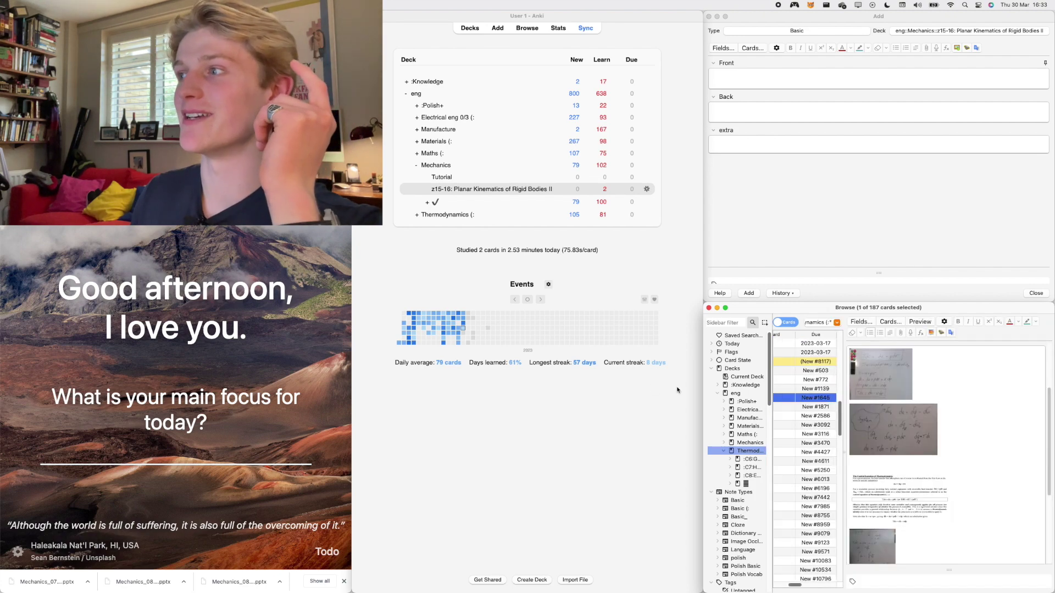
{"action": "left_click", "coordinate": [601, 222]}
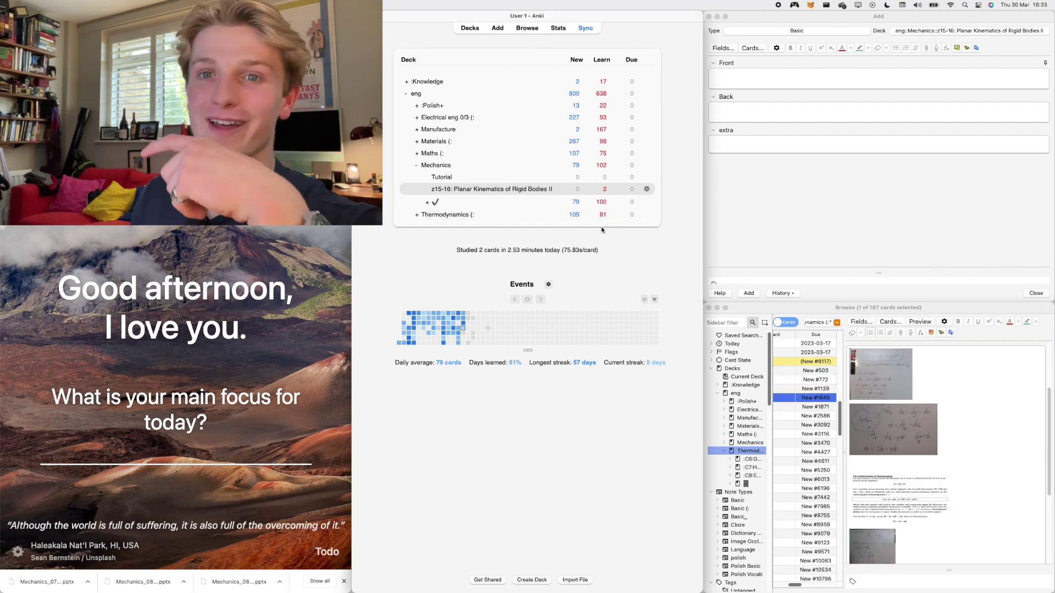
{"action": "left_click", "coordinate": [405, 96]}
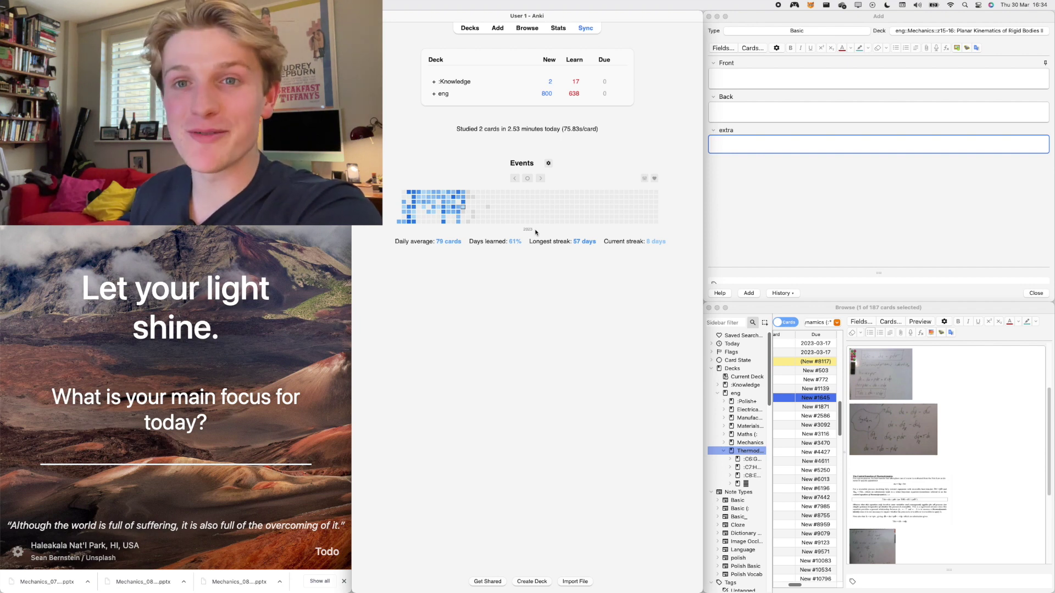
{"action": "left_click", "coordinate": [734, 189]}
{"action": "left_click", "coordinate": [235, 256]}
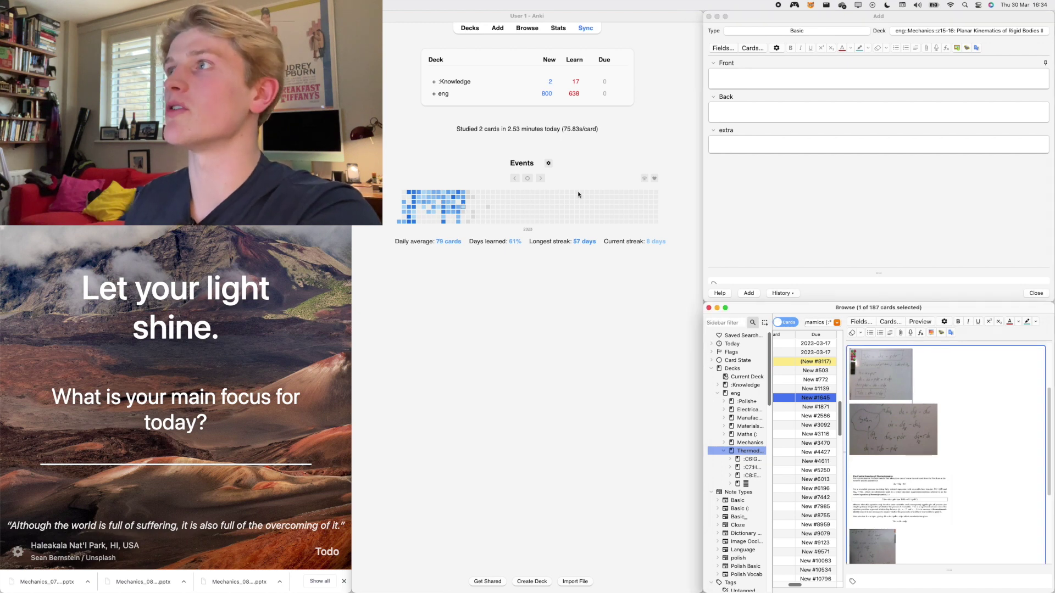
{"action": "left_click", "coordinate": [431, 174]}
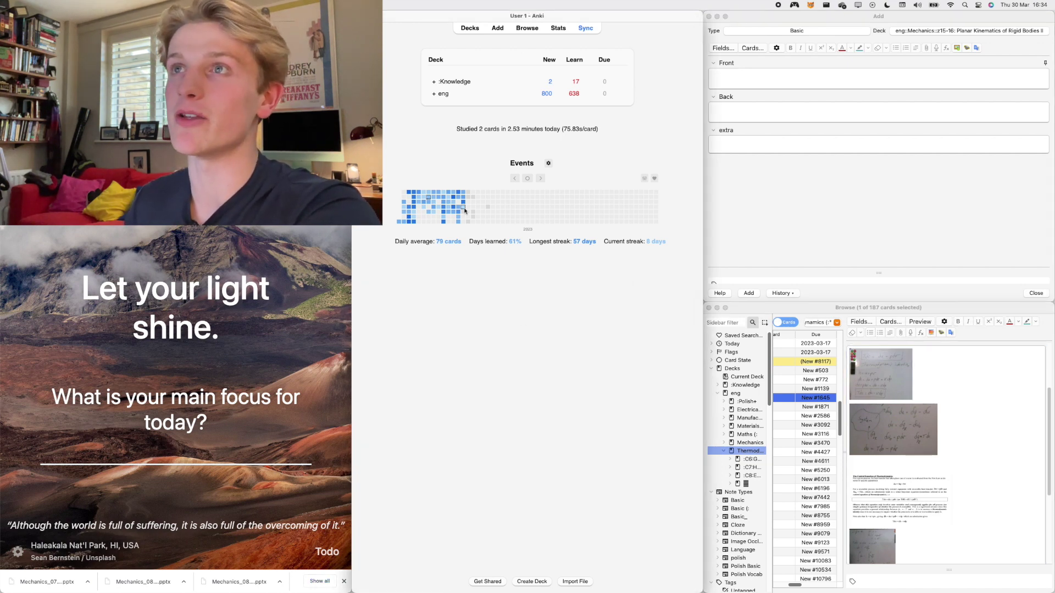
{"action": "left_click", "coordinate": [514, 178]}
{"action": "left_click", "coordinate": [514, 178]}
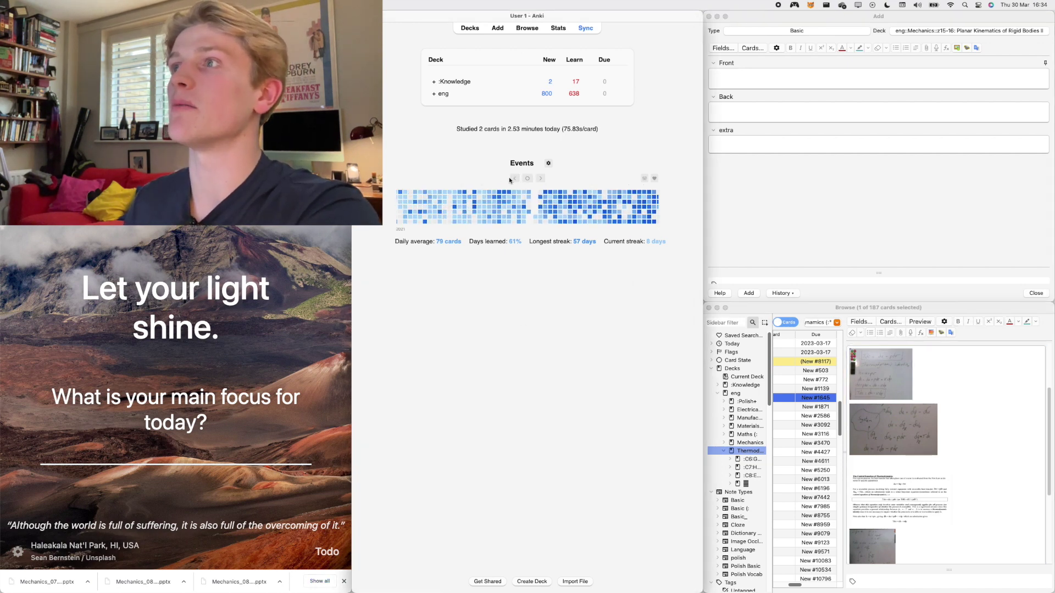
{"action": "left_click", "coordinate": [513, 179]}
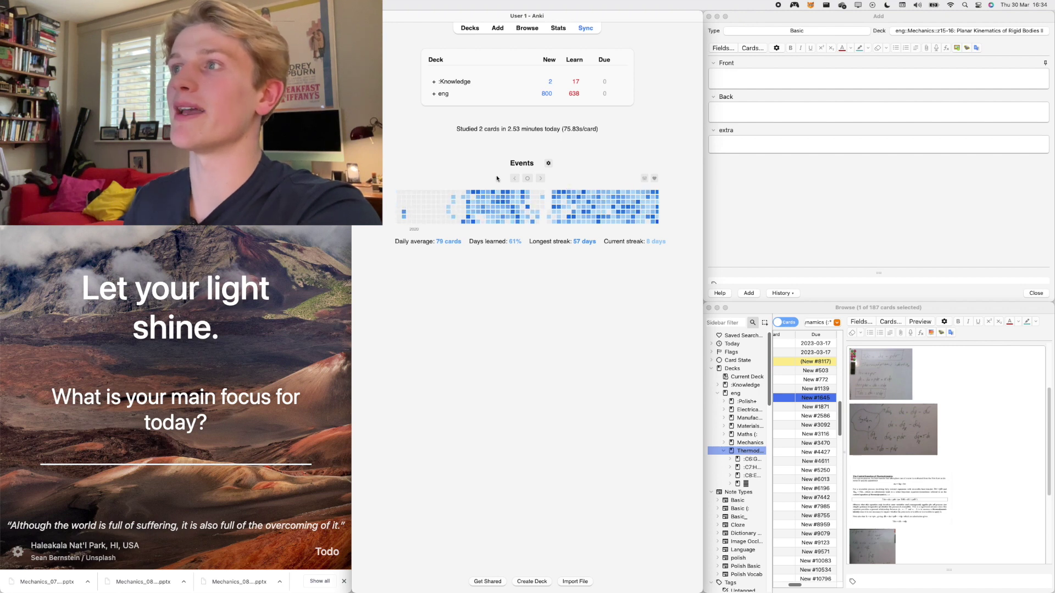
{"action": "left_click", "coordinate": [540, 178]}
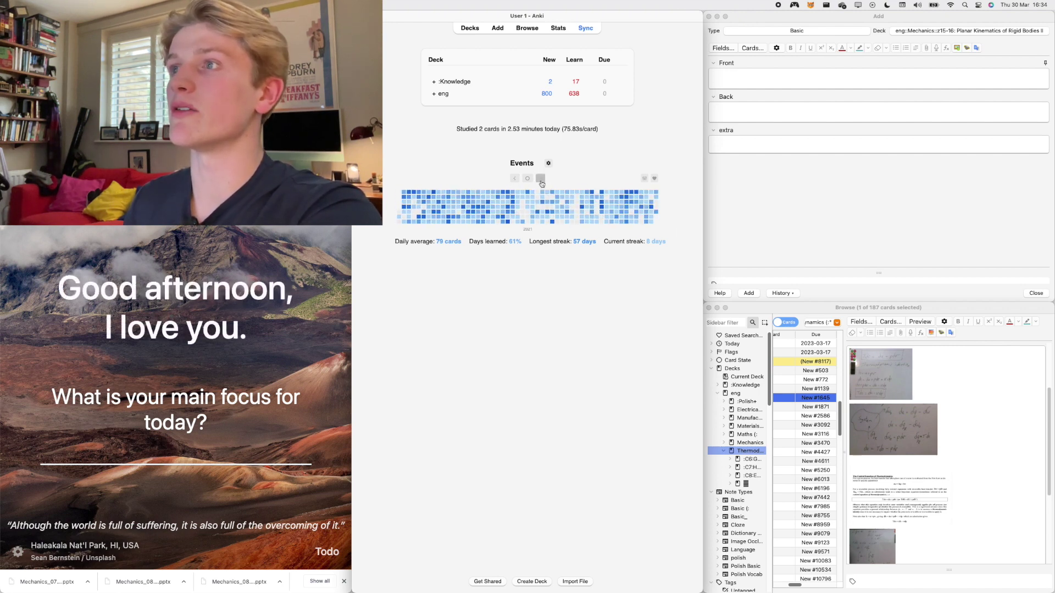
{"action": "left_click", "coordinate": [540, 179]}
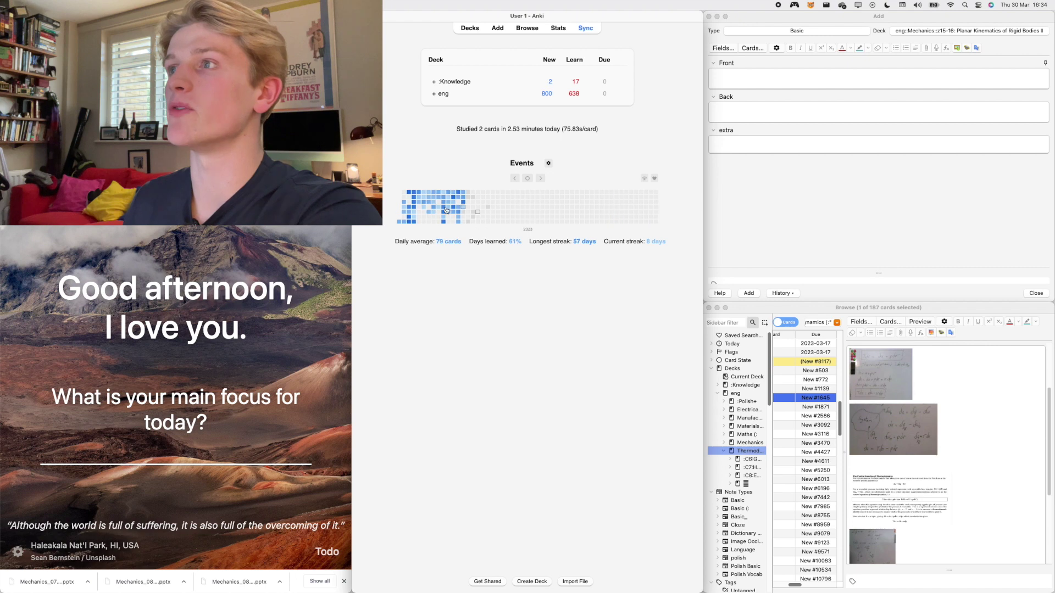